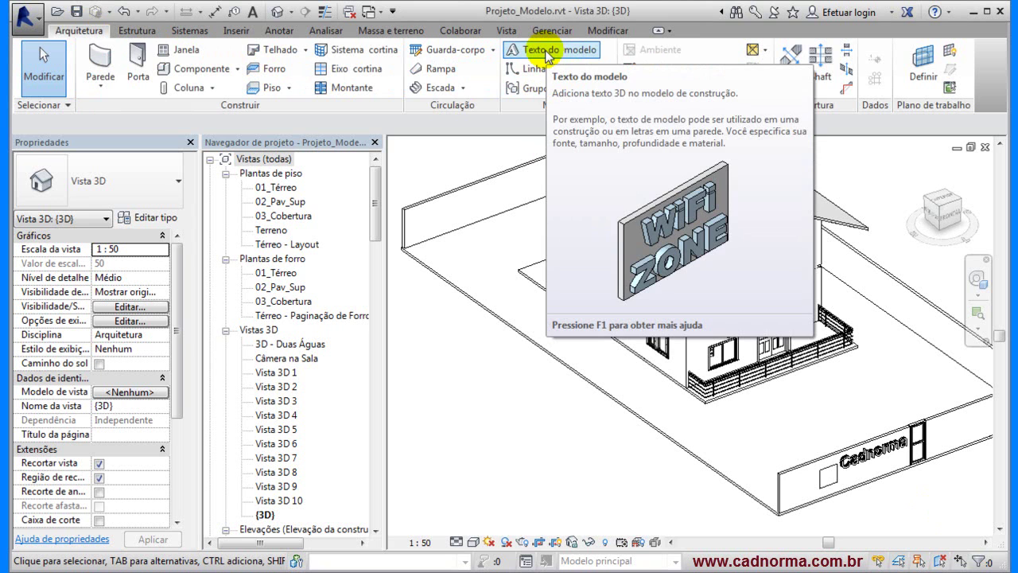
click(279, 31)
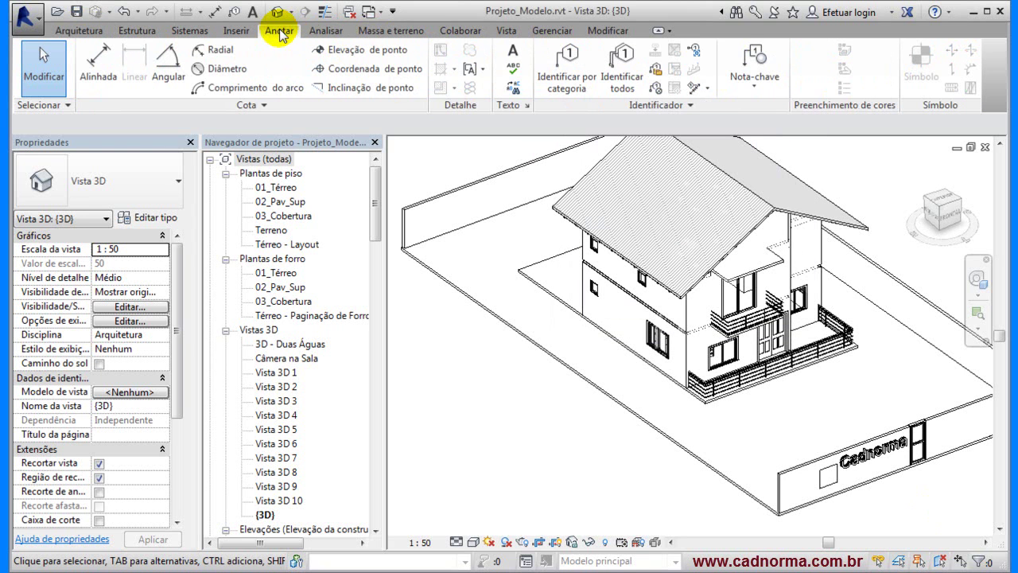
click(76, 32)
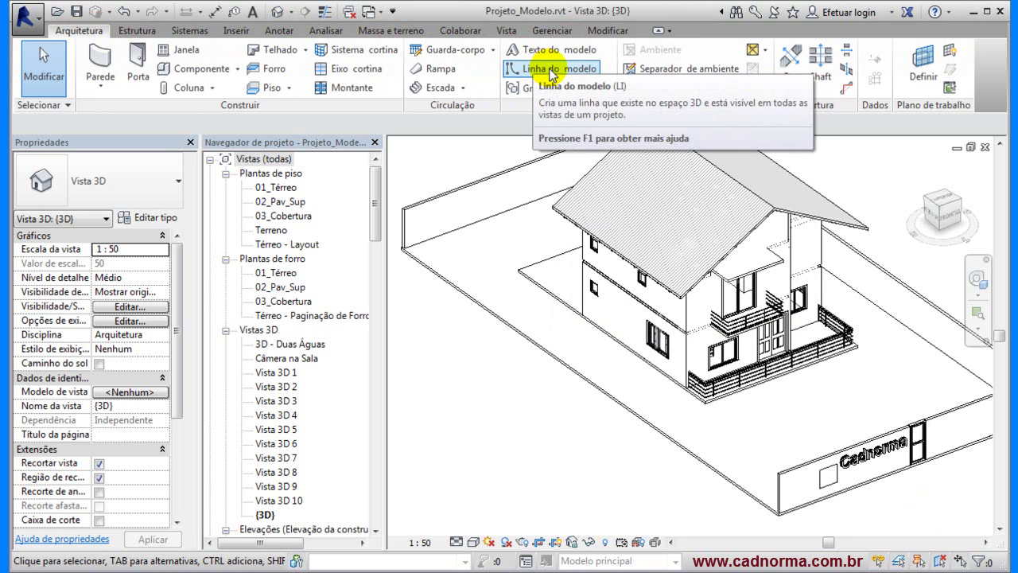
click(280, 31)
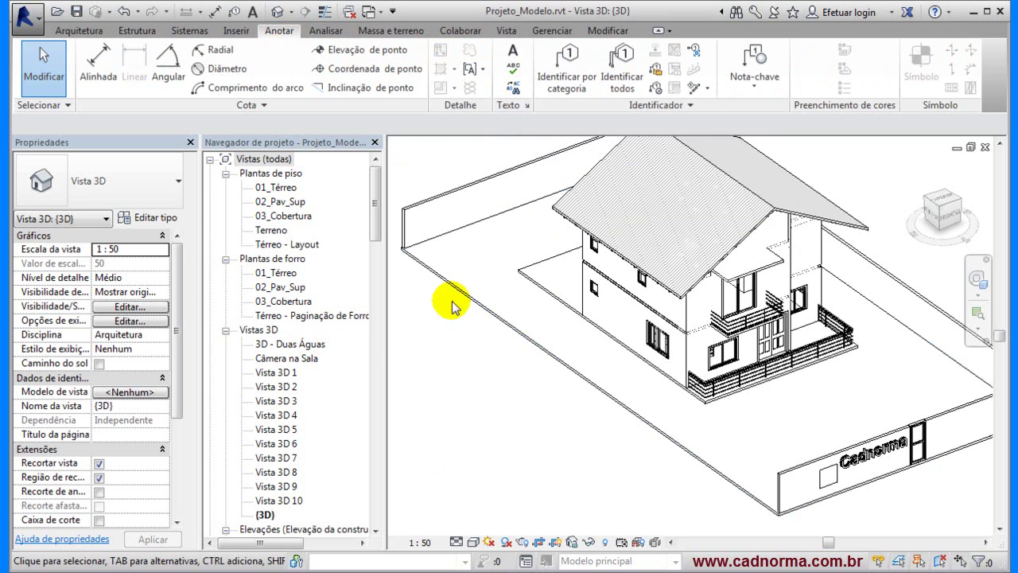
double_click(276, 187)
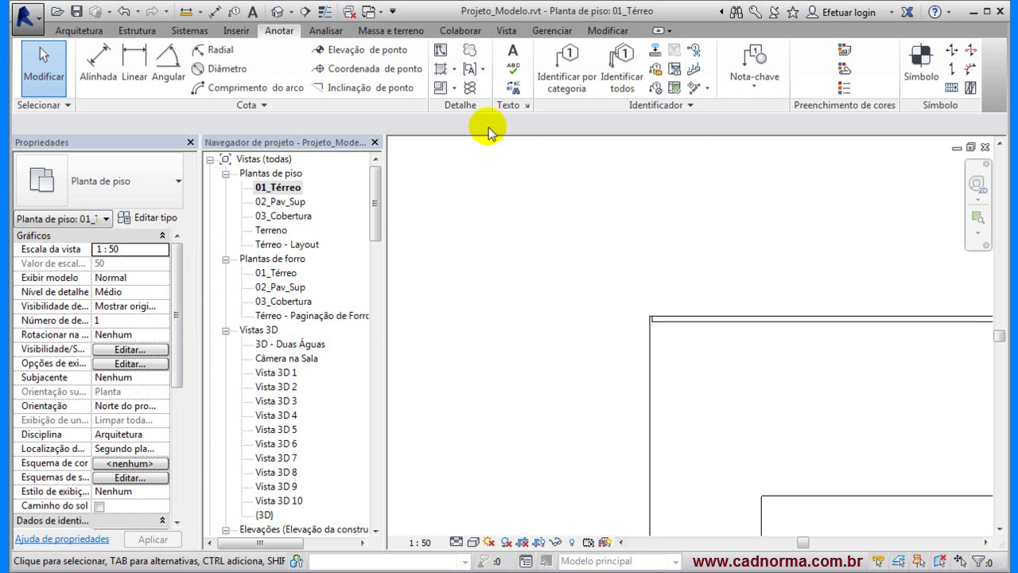
click(440, 49)
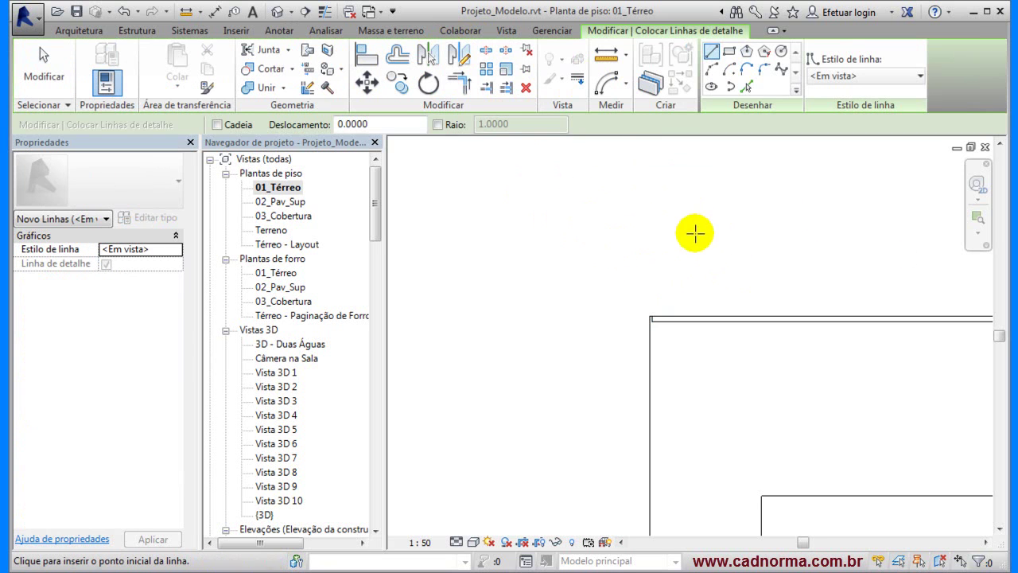
key(Escape)
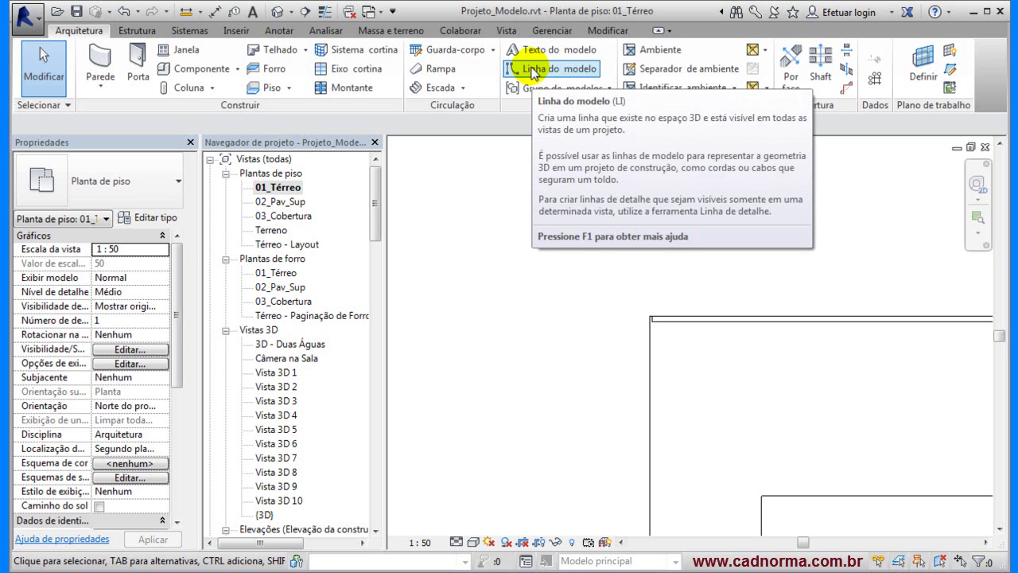
scroll(560, 235, down, 2)
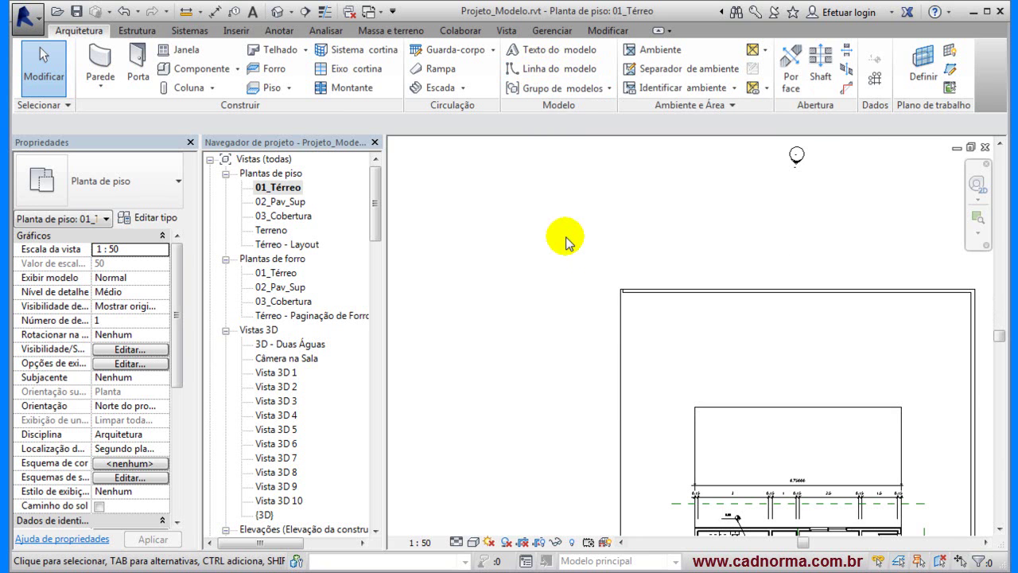
click(286, 12)
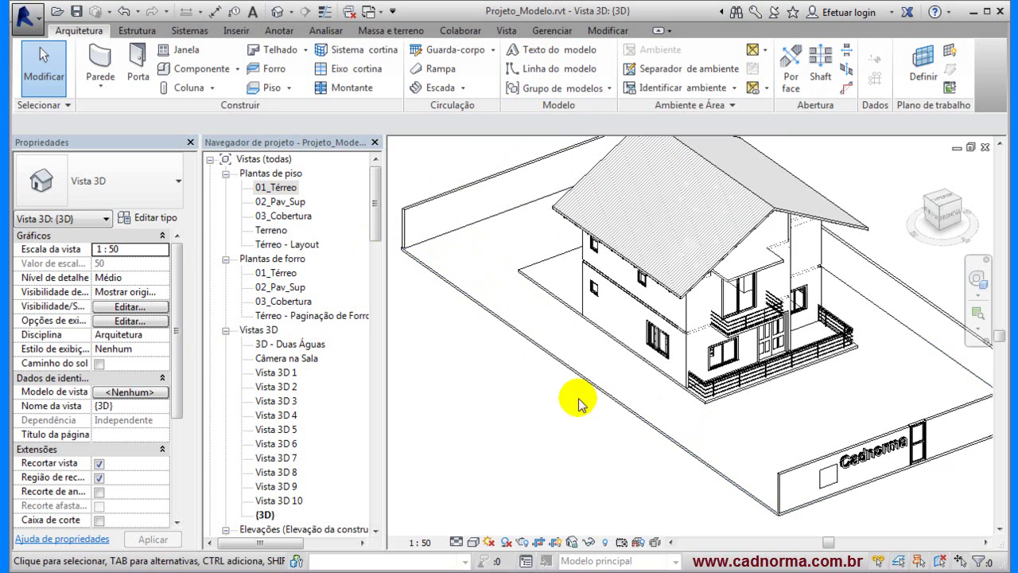
Open the 01_Térreo floor plan and place an architectural M_Coluna chanfrada 120 x 300 column near the upper-left corner of the boundary wall.
double_click(276, 188)
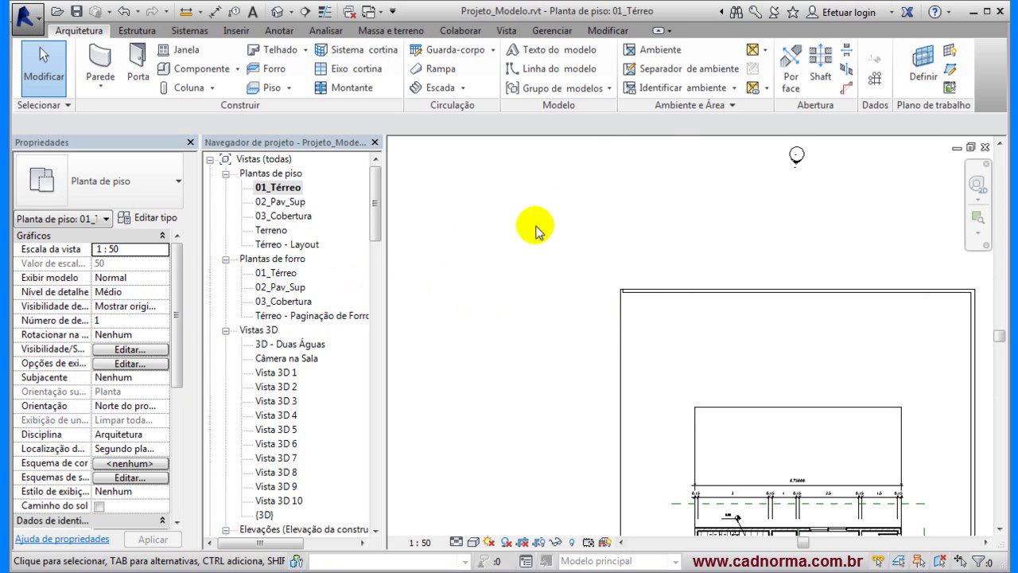
click(212, 86)
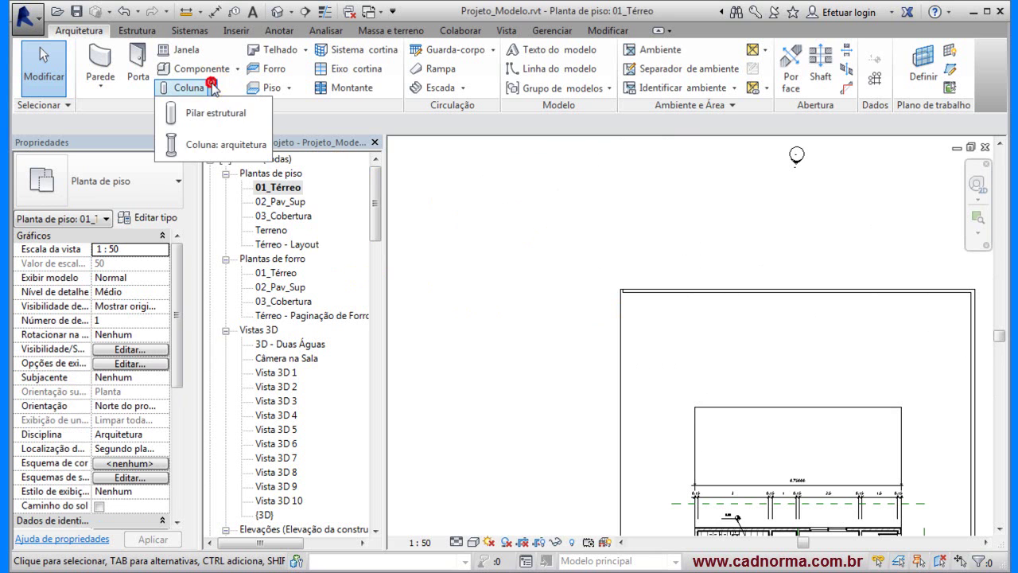
click(211, 144)
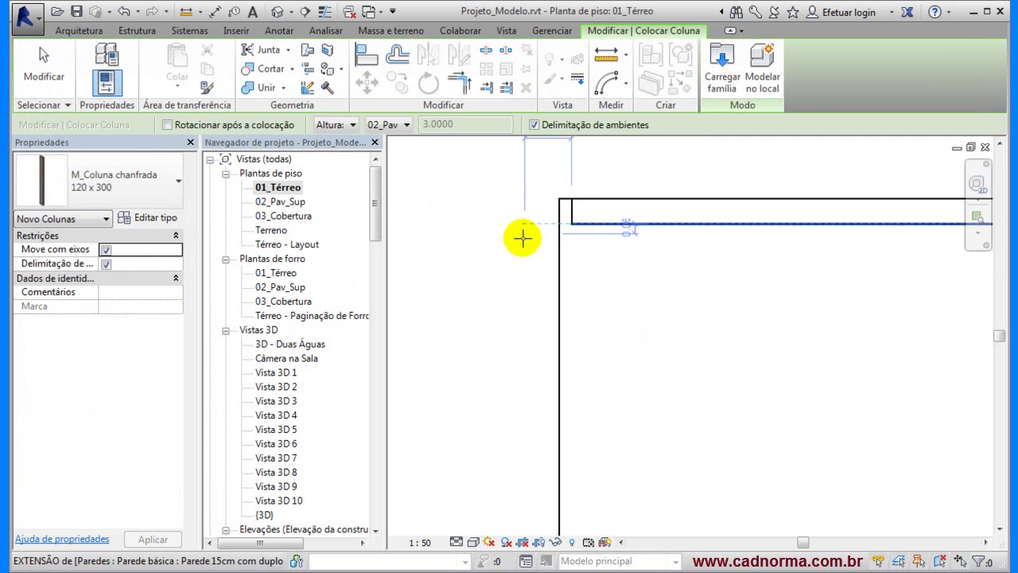
click(585, 261)
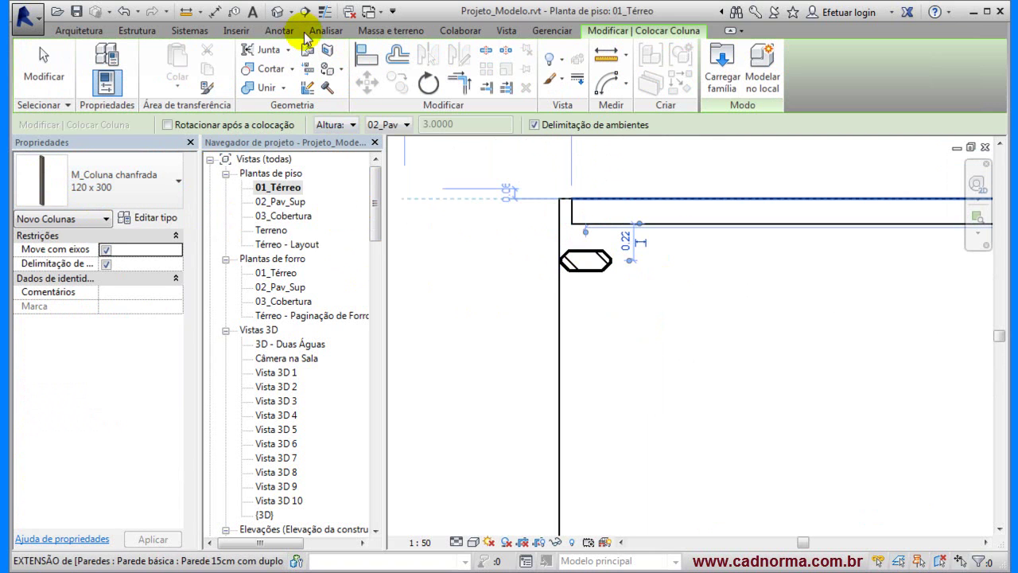
Display the plan with thin lines and end the column placement.
click(325, 11)
scroll(568, 268, up, 5)
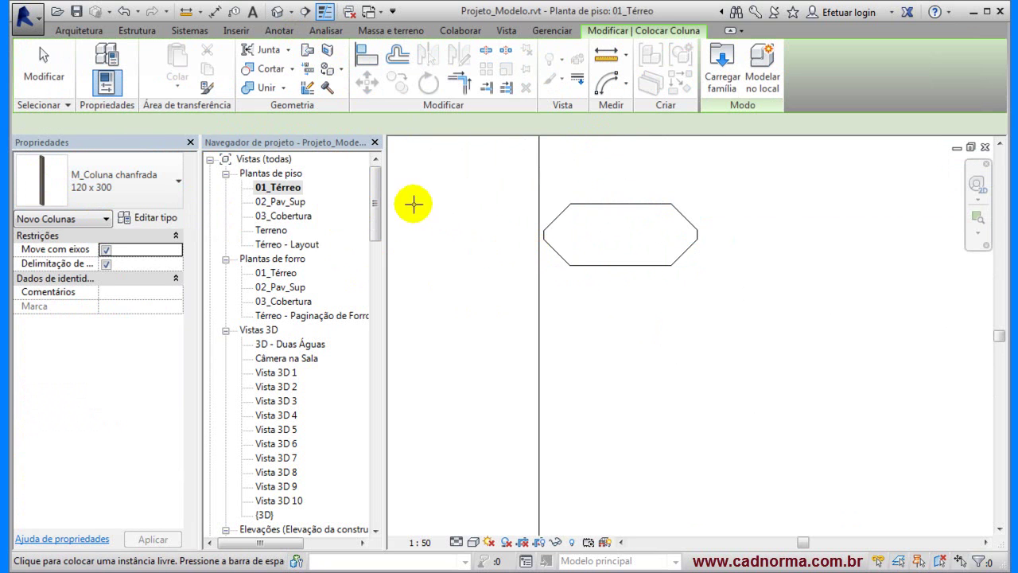
click(53, 70)
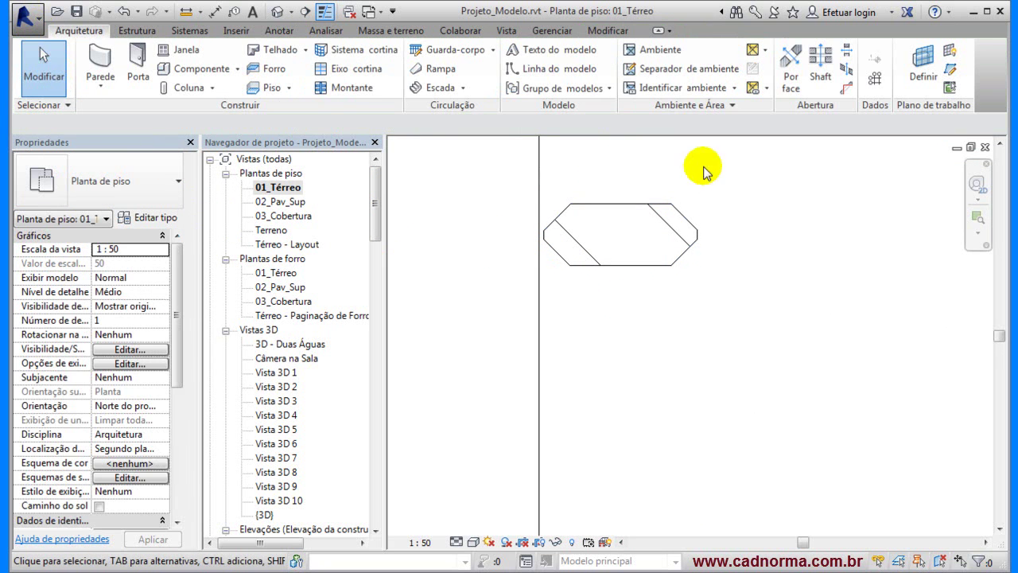
Align the left side of the column with the face of the left boundary wall.
click(606, 34)
click(366, 54)
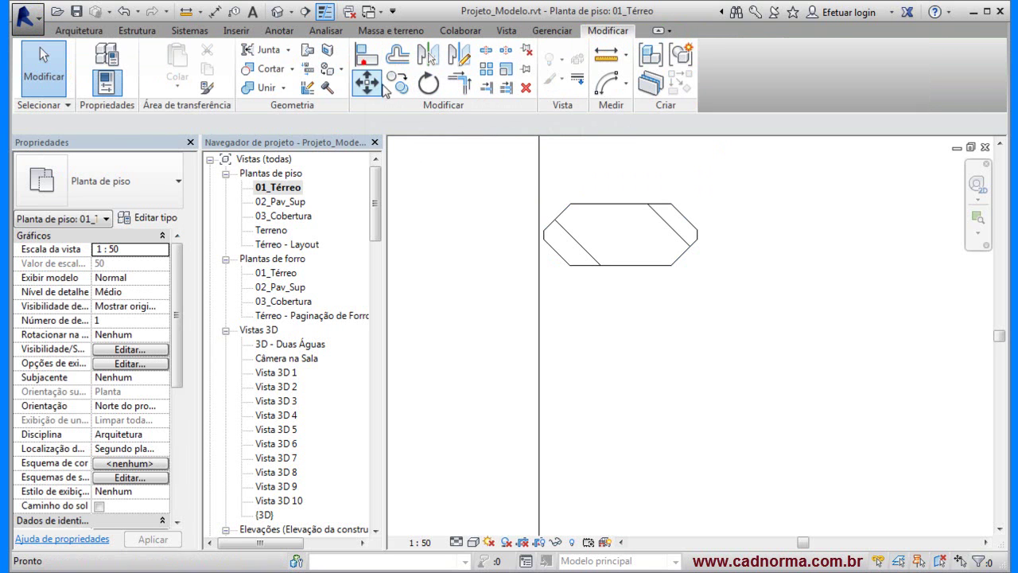
click(538, 210)
click(549, 233)
scroll(687, 288, down, 4)
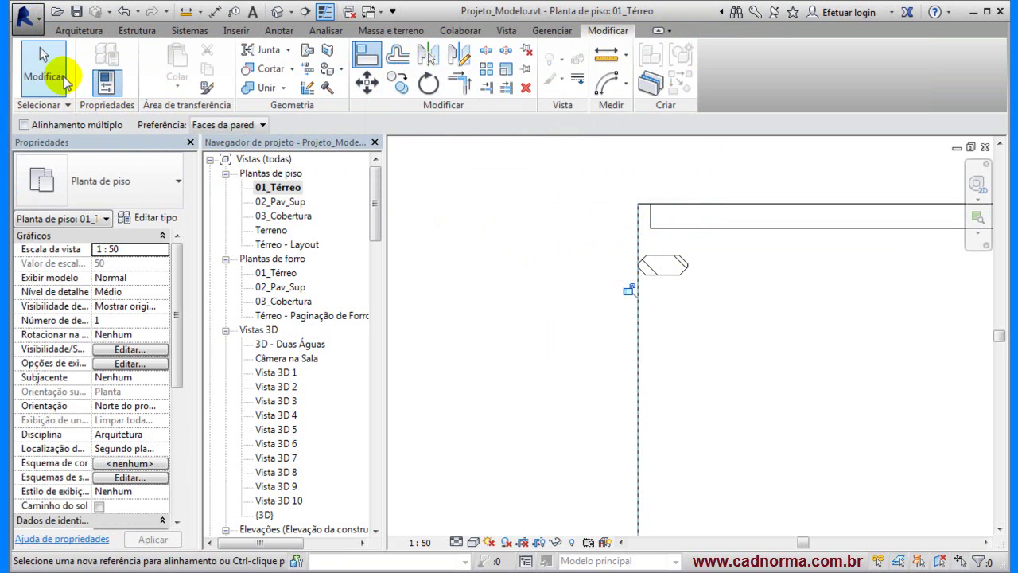
click(64, 77)
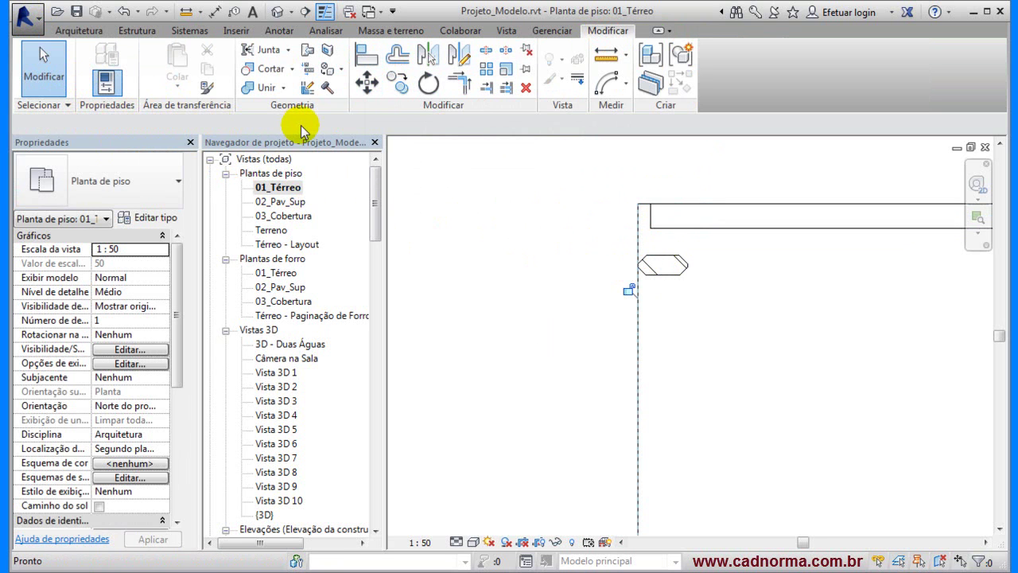
Examine the full run of the left boundary wall around the lot and return to the column at its upper corner.
scroll(561, 209, down, 5)
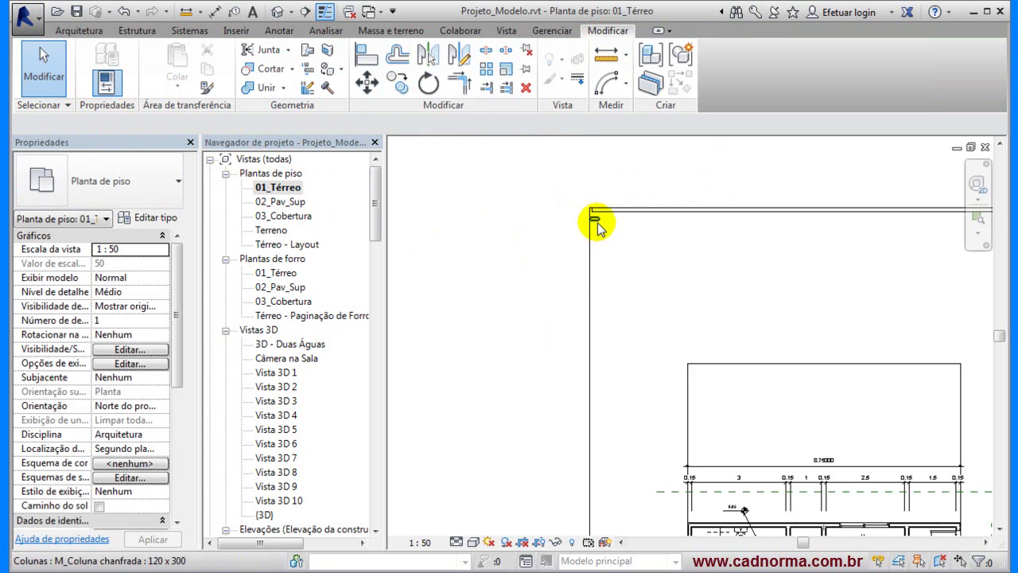
middle_drag(623, 366, 642, 230)
scroll(665, 309, down, 2)
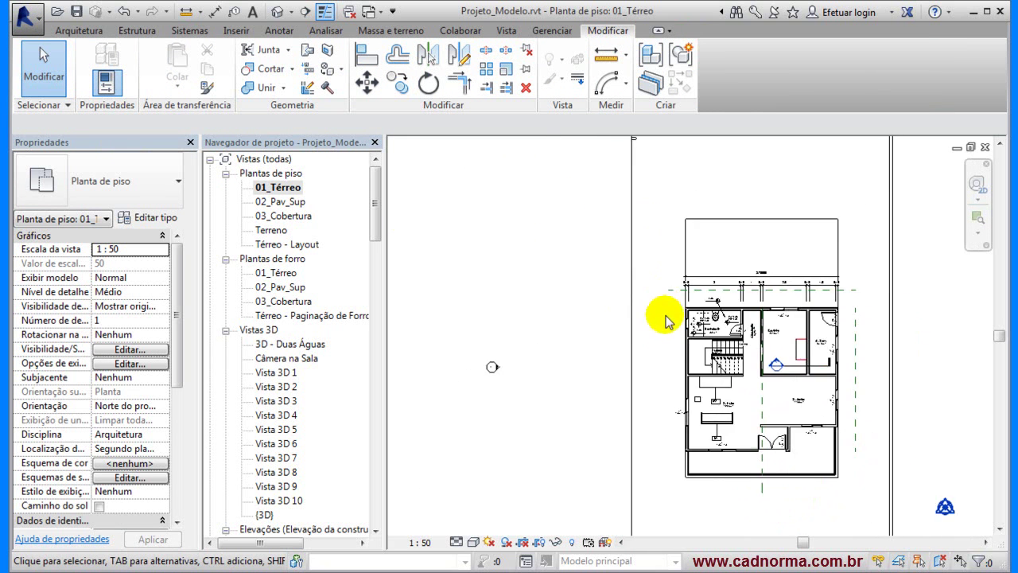
scroll(660, 275, down, 1)
middle_drag(657, 282, 684, 236)
scroll(658, 184, up, 5)
middle_drag(701, 197, 641, 427)
scroll(628, 331, up, 5)
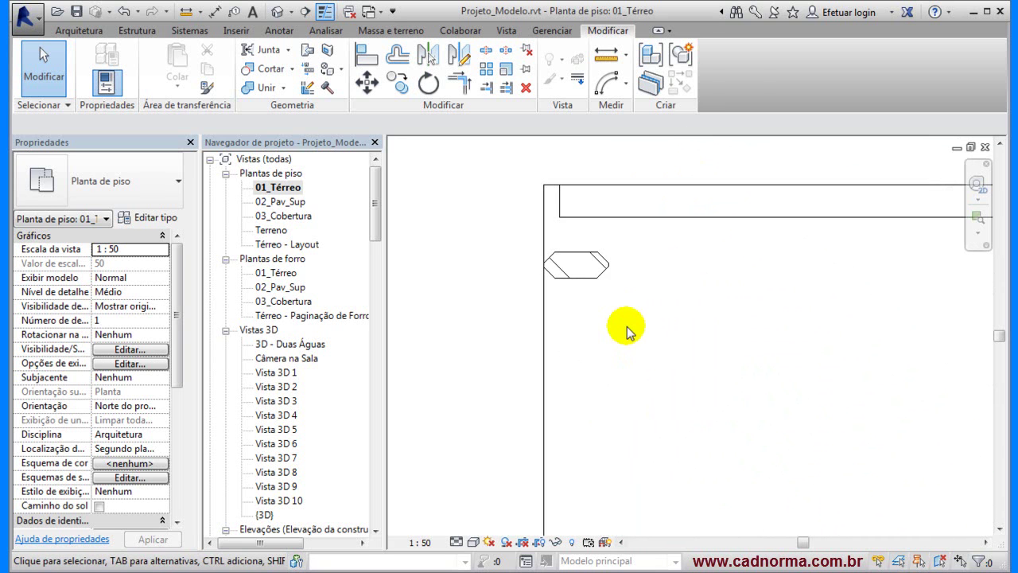
Create a grouped linear array of 20 columns down the left boundary wall, positioning the last one just above the lower corner.
click(578, 273)
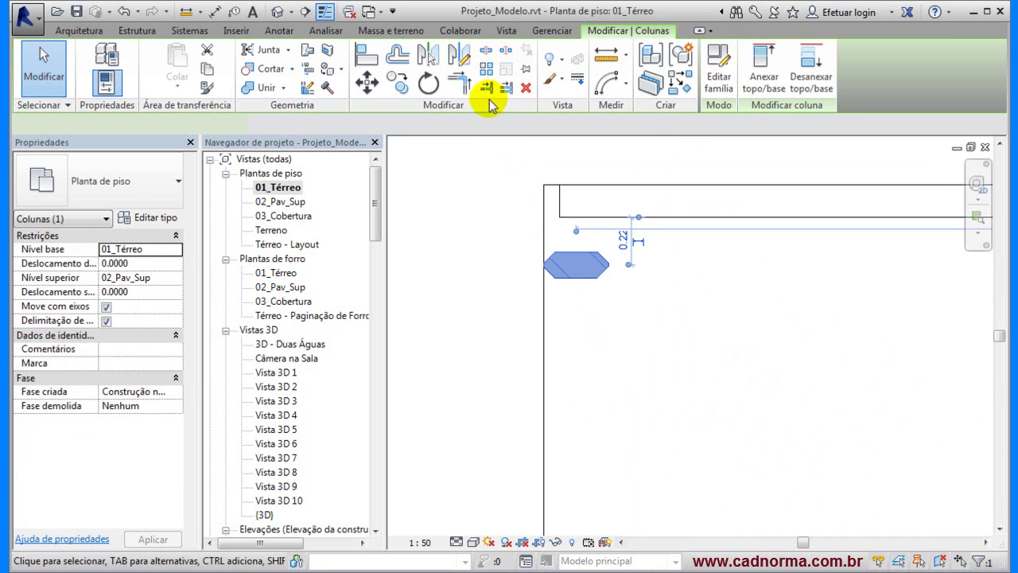
click(487, 70)
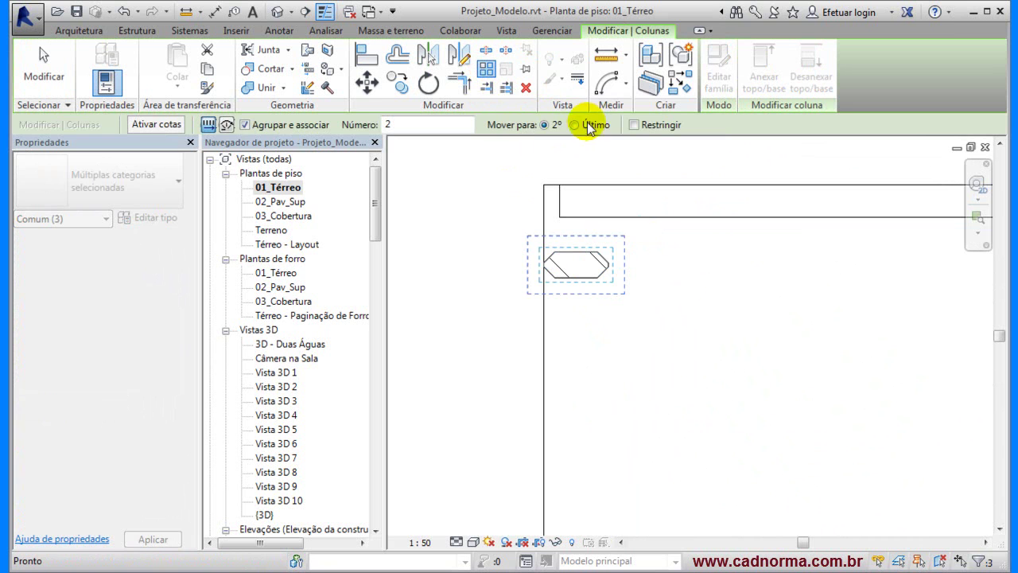
click(426, 123)
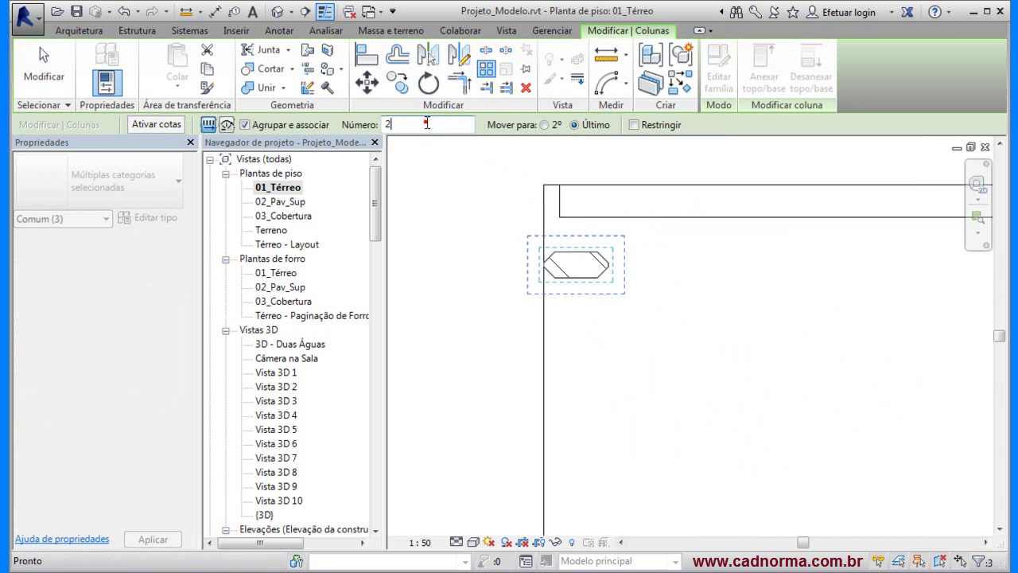
text(0)
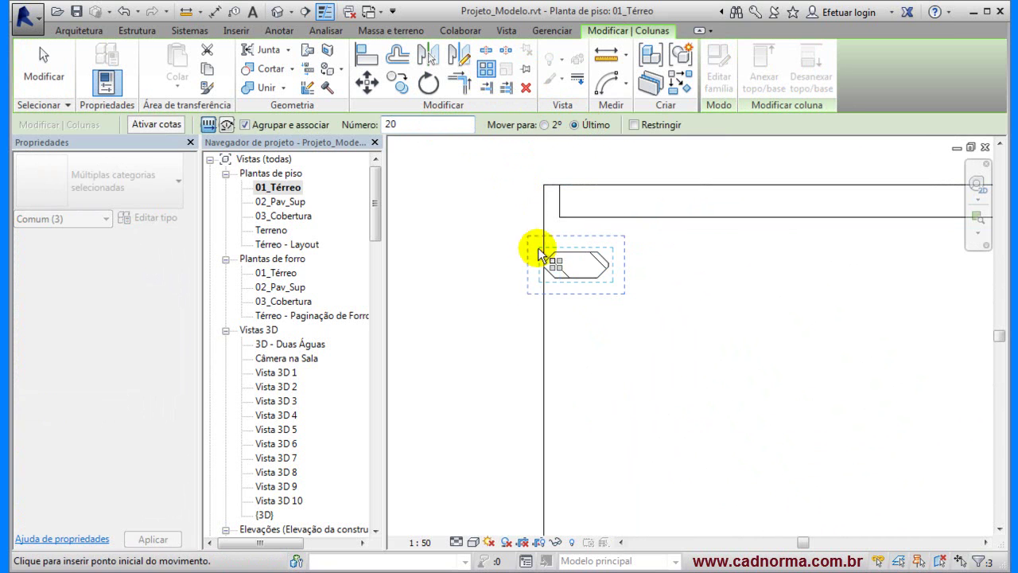
click(577, 265)
scroll(578, 204, down, 10)
scroll(557, 239, up, 8)
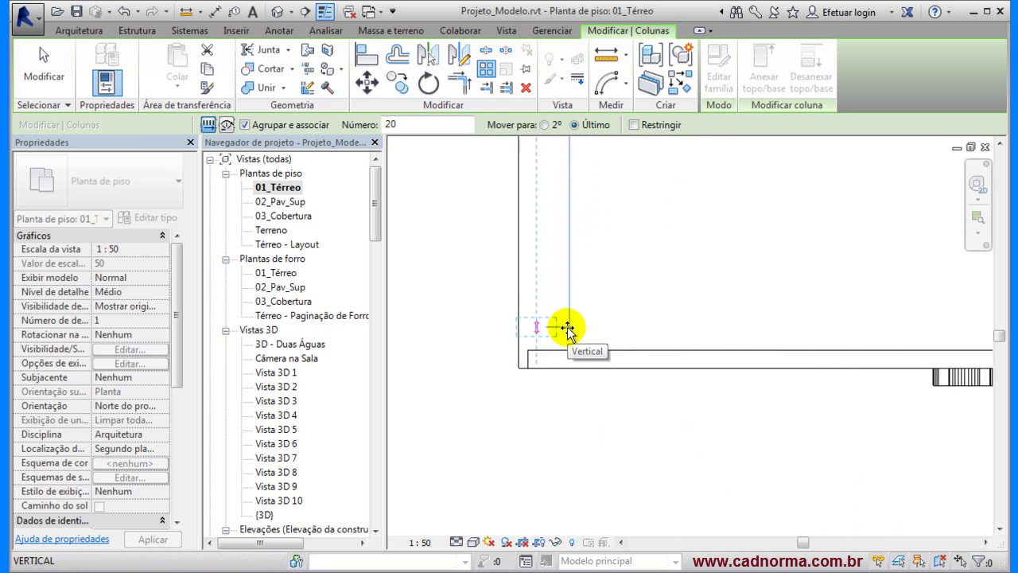
click(601, 278)
Inspect the arrayed columns along the left wall down to the lower corner and confirm the array count of 20.
scroll(618, 274, down, 4)
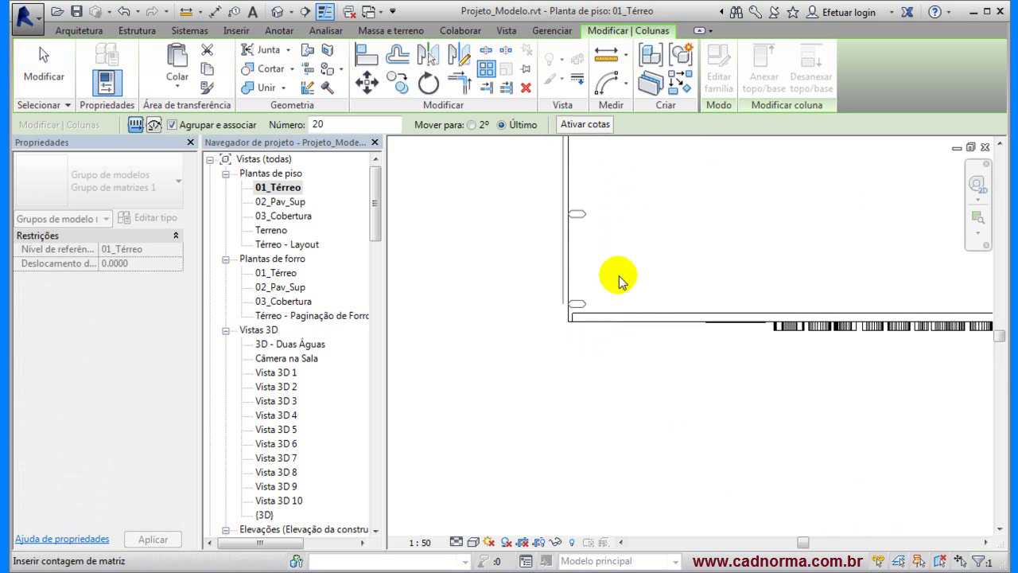
scroll(636, 285, down, 4)
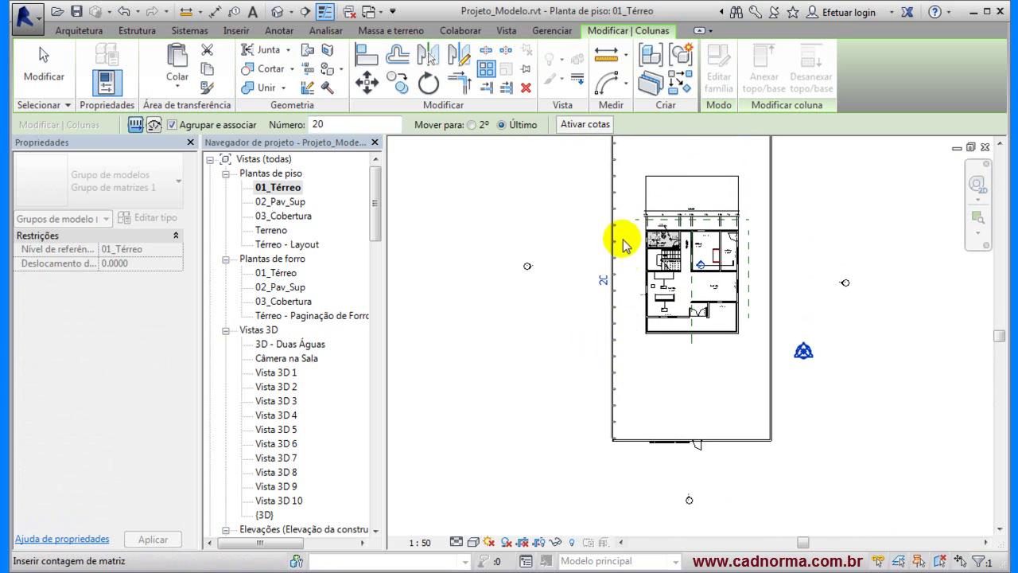
scroll(614, 442, up, 5)
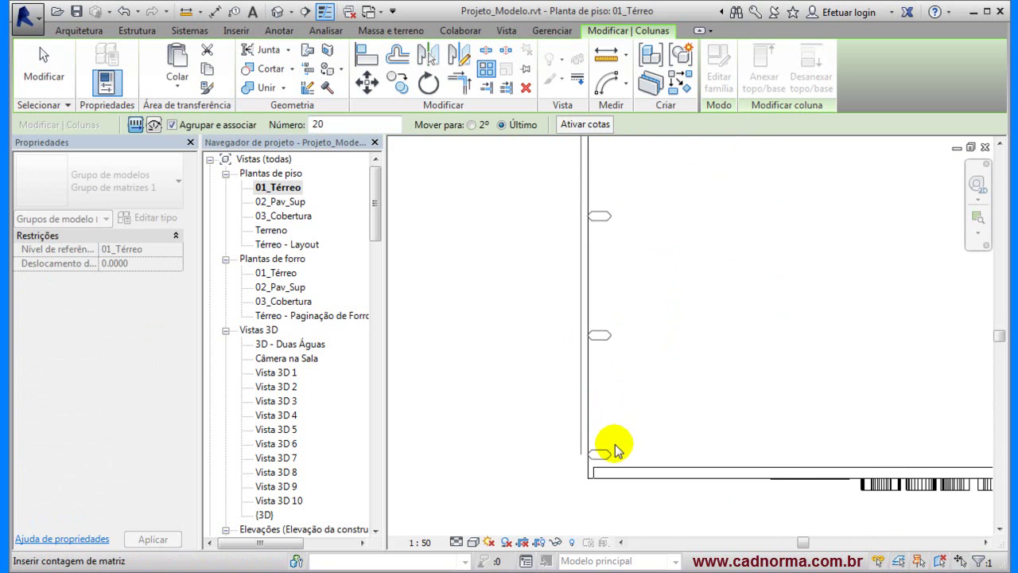
middle_drag(614, 425, 652, 285)
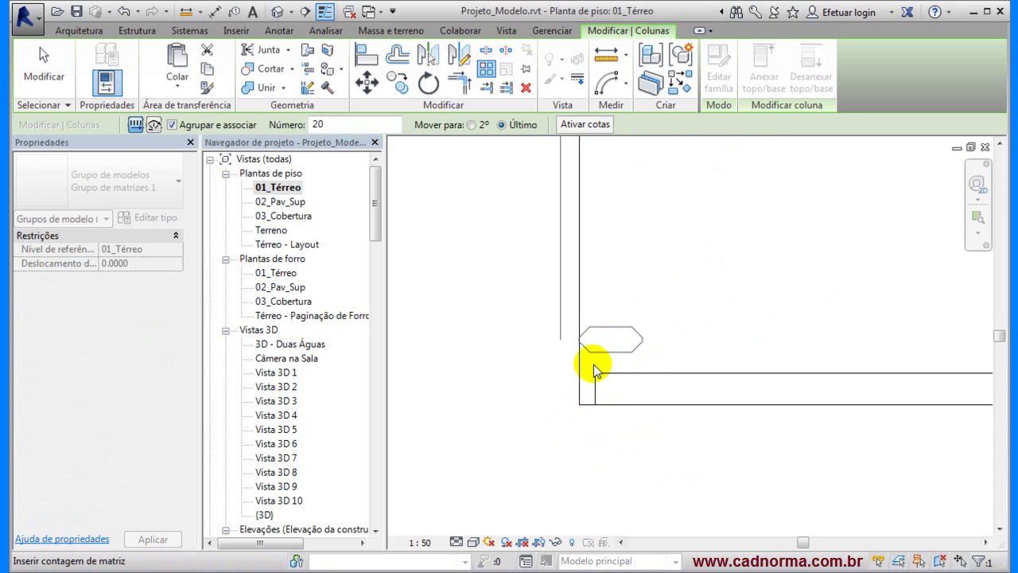
scroll(666, 342, down, 6)
middle_drag(698, 254, 633, 390)
scroll(609, 342, down, 2)
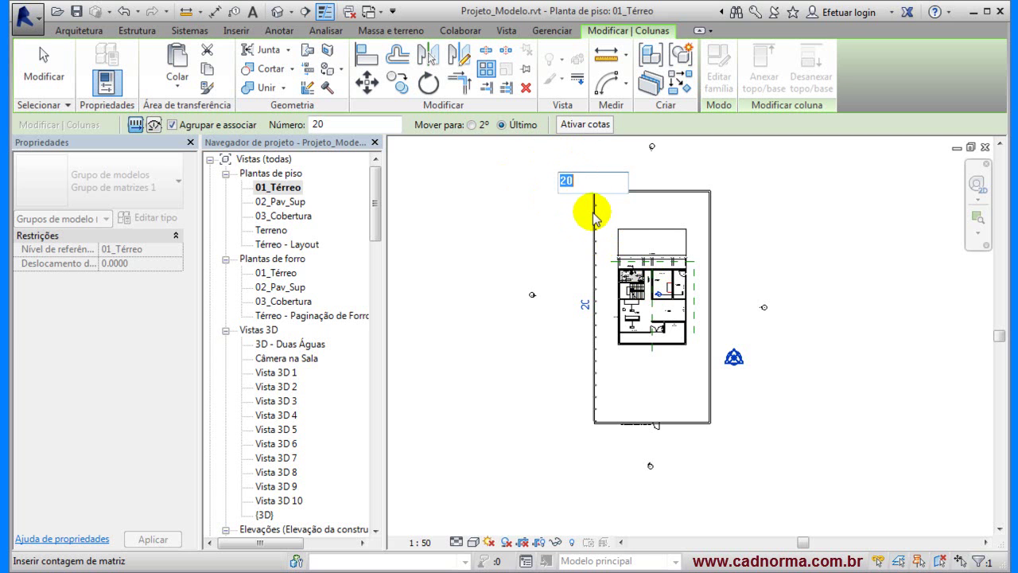
key(Return)
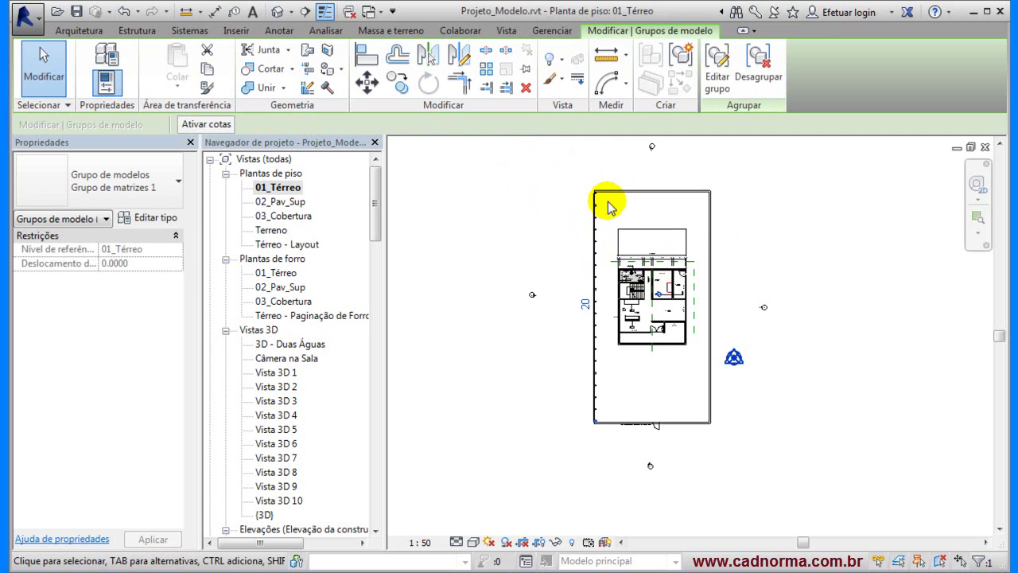
scroll(604, 210, up, 5)
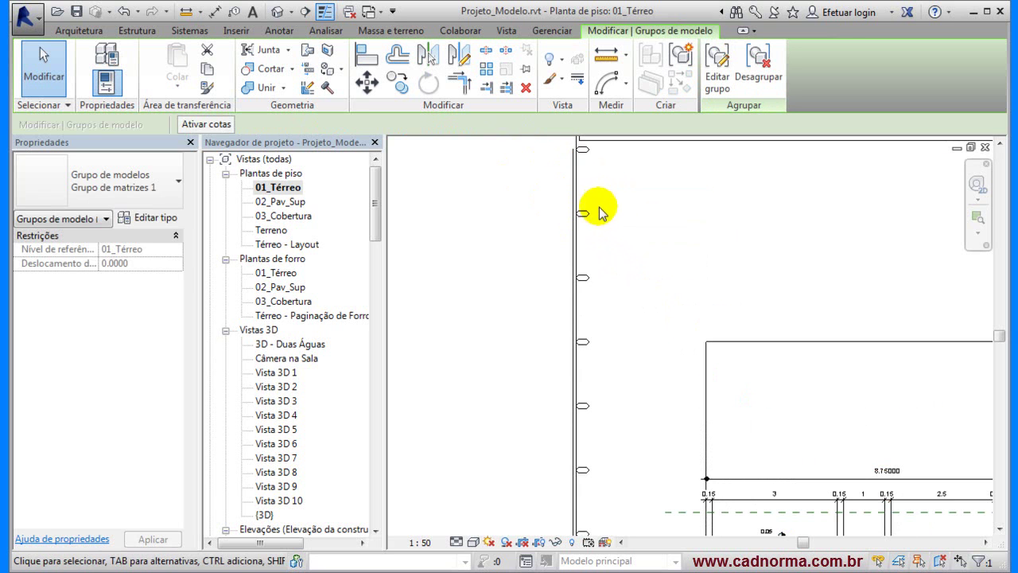
click(589, 211)
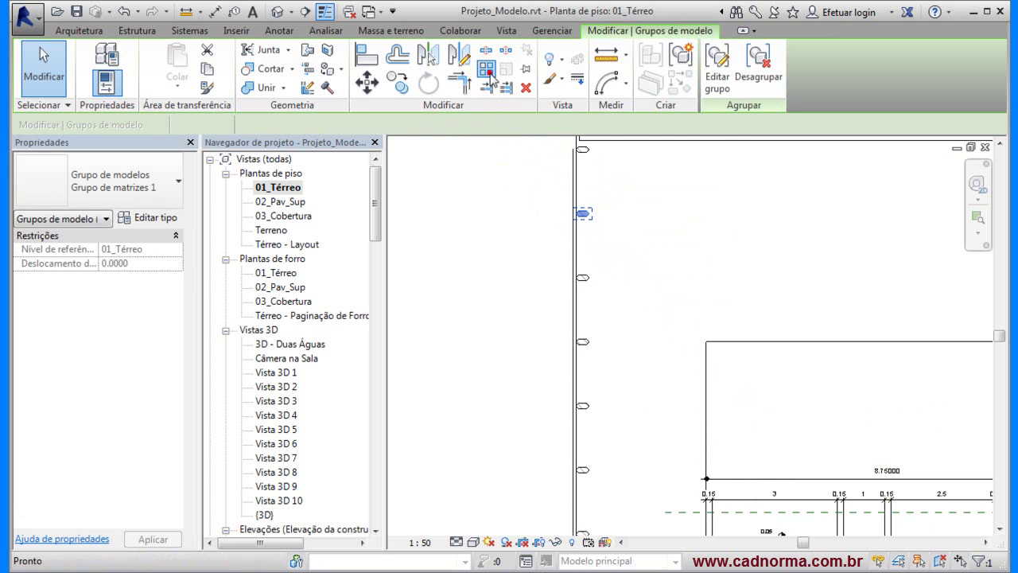
click(487, 70)
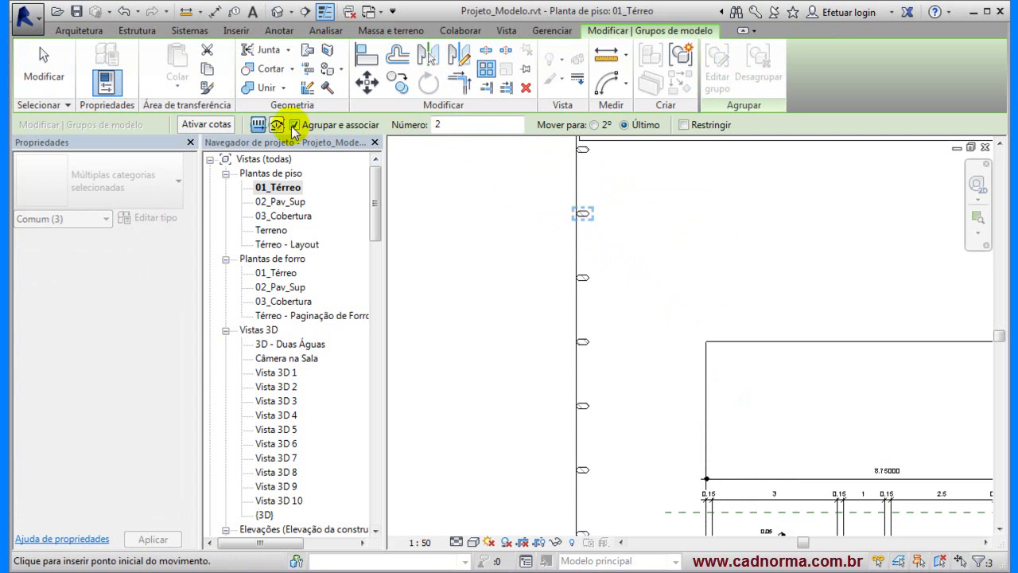
click(657, 216)
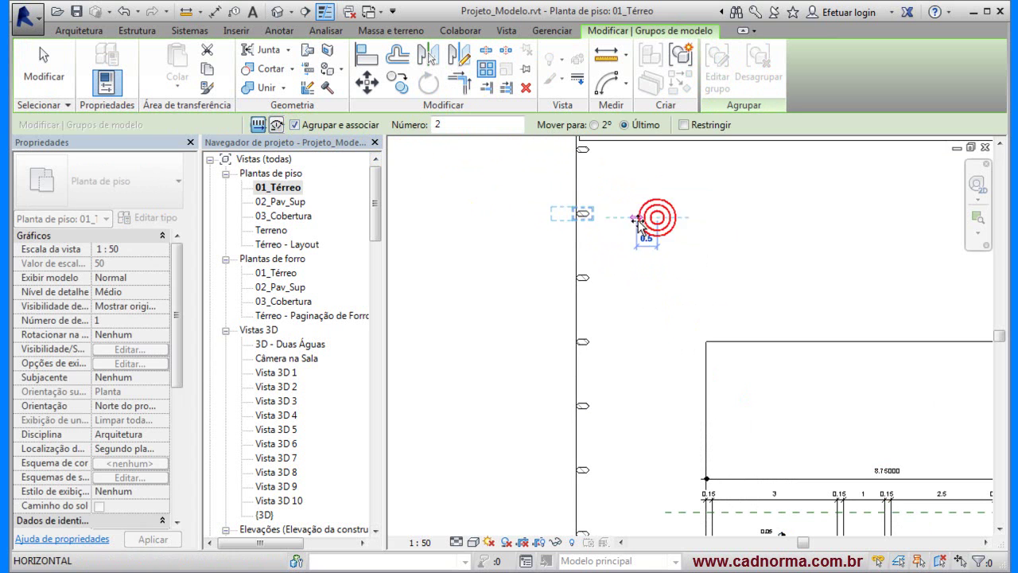
key(Escape)
scroll(641, 203, down, 3)
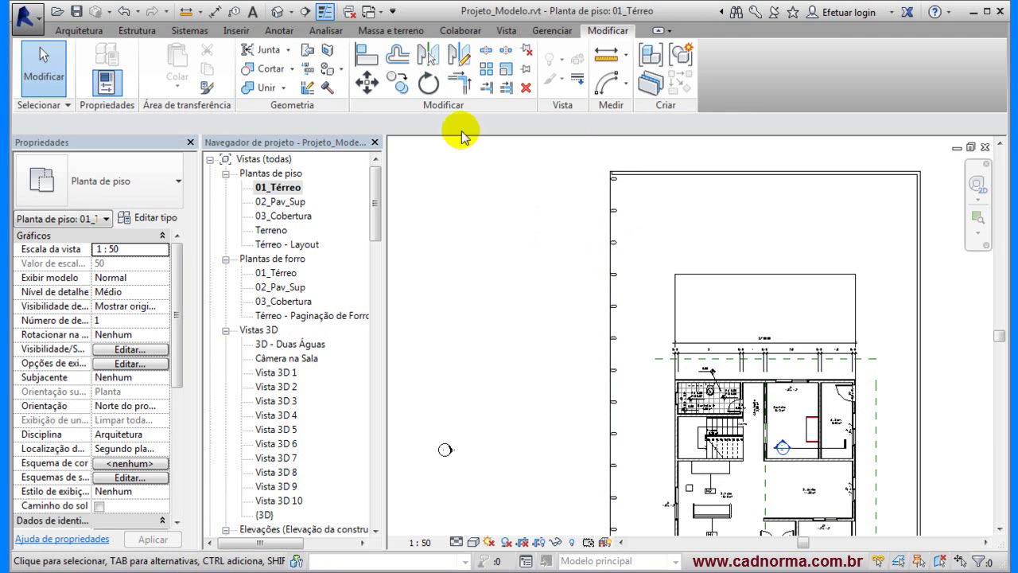
In the default 3D view, edit the array group at the wall's far corner column and set that column's top offset to -0.9.
click(277, 11)
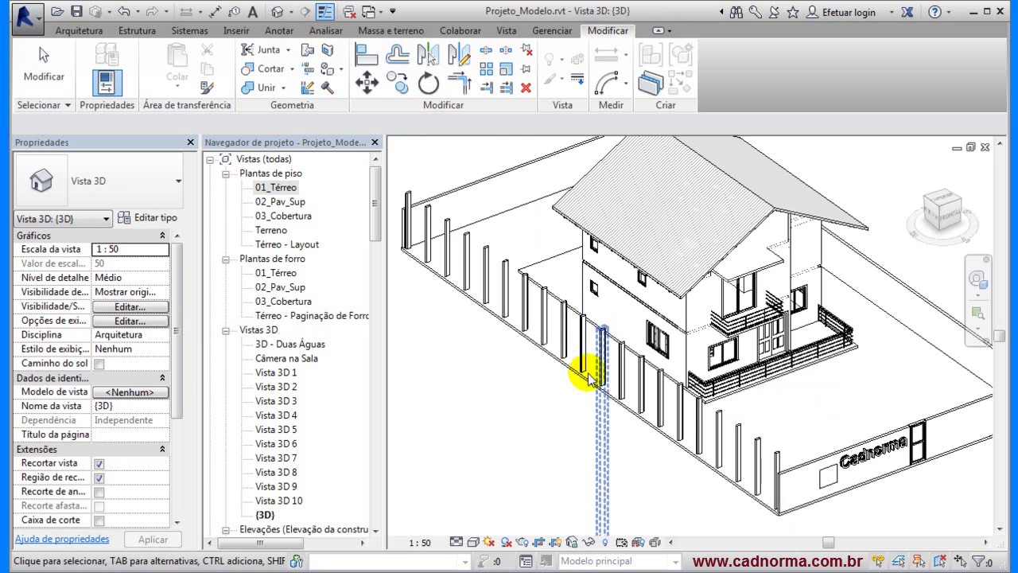
scroll(432, 246, up, 5)
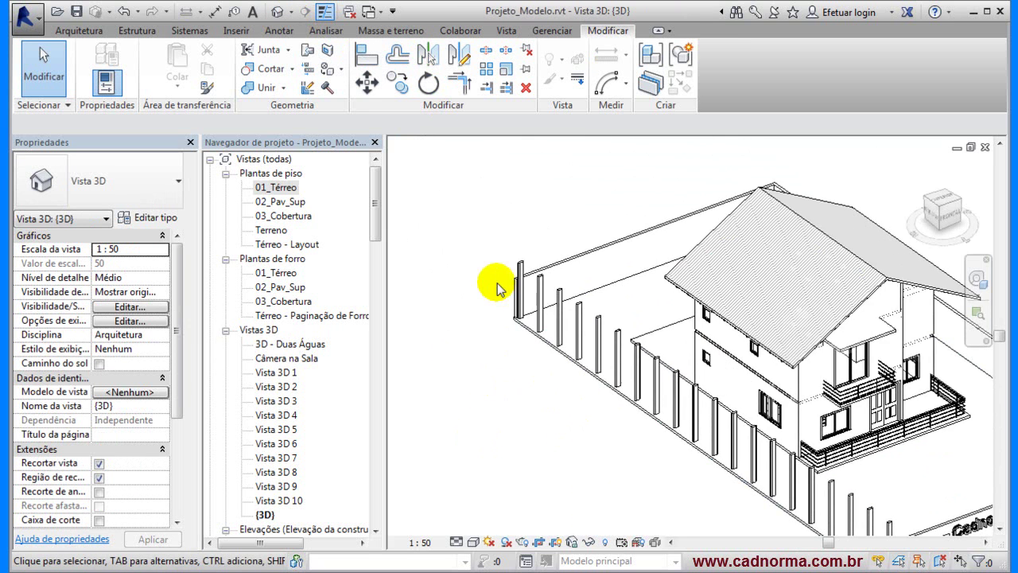
click(541, 307)
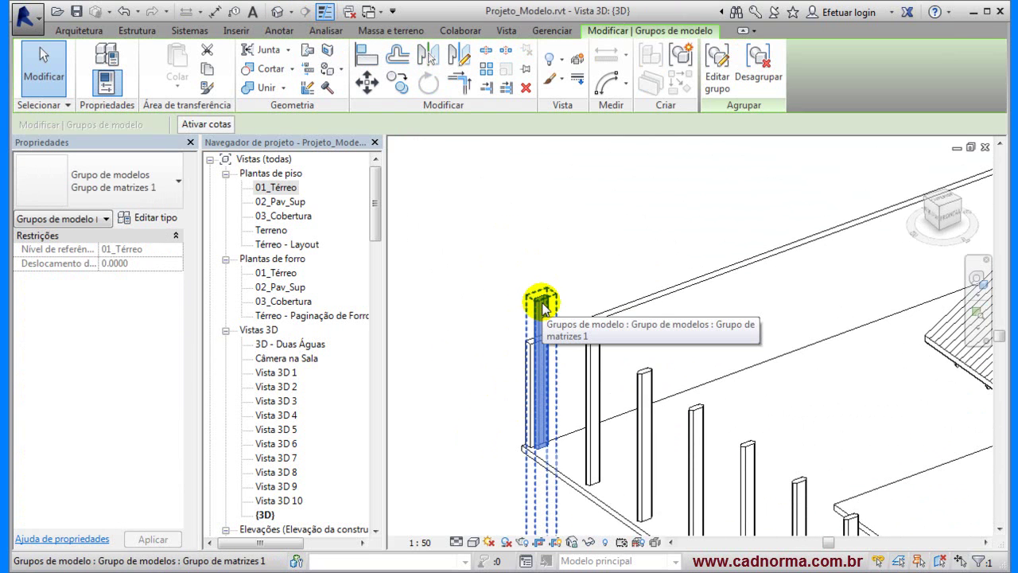
click(716, 70)
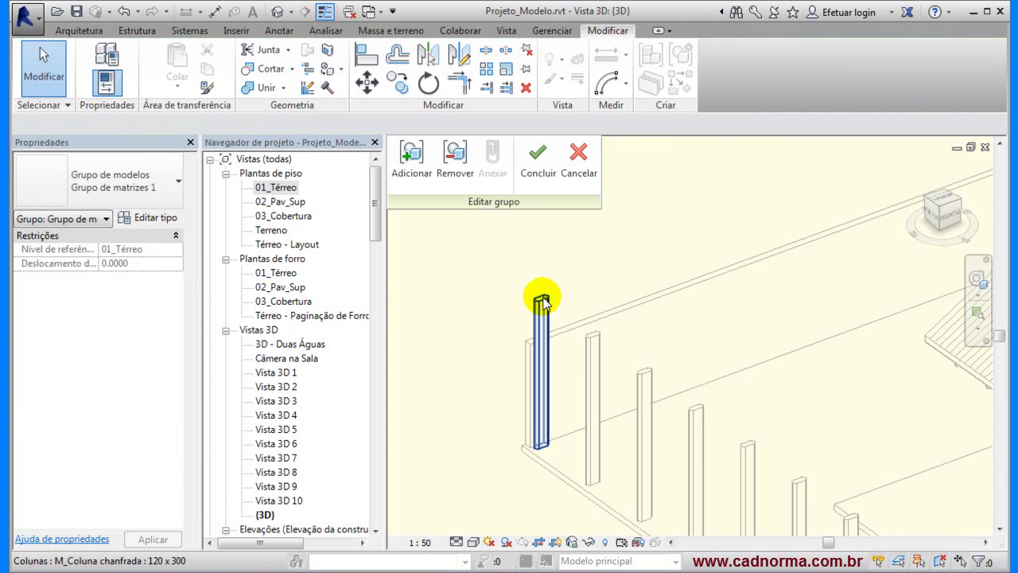
click(544, 302)
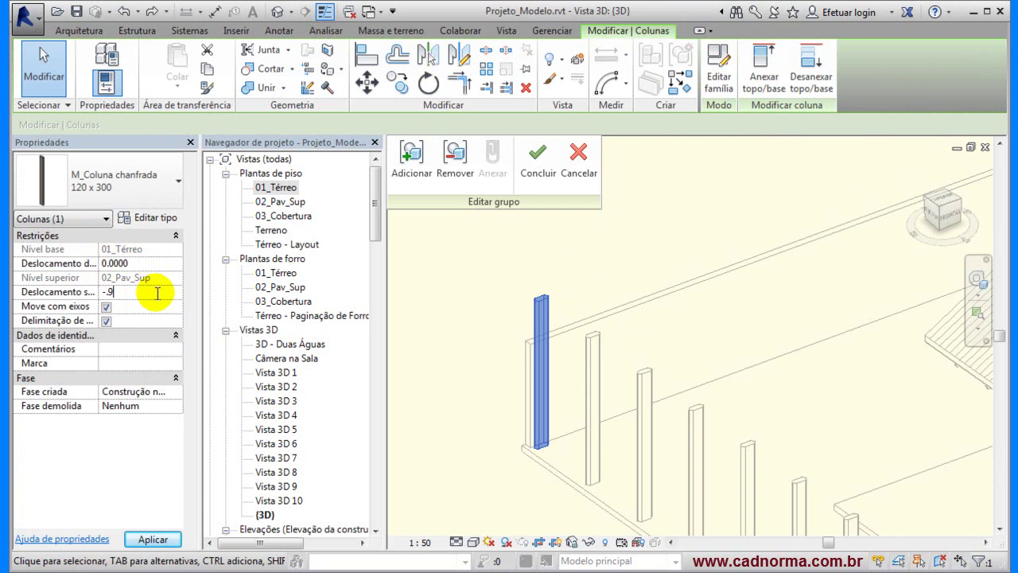
key(Return)
Set the column's base offset to -0.12 and finish editing the group so all arrayed columns update.
click(148, 265)
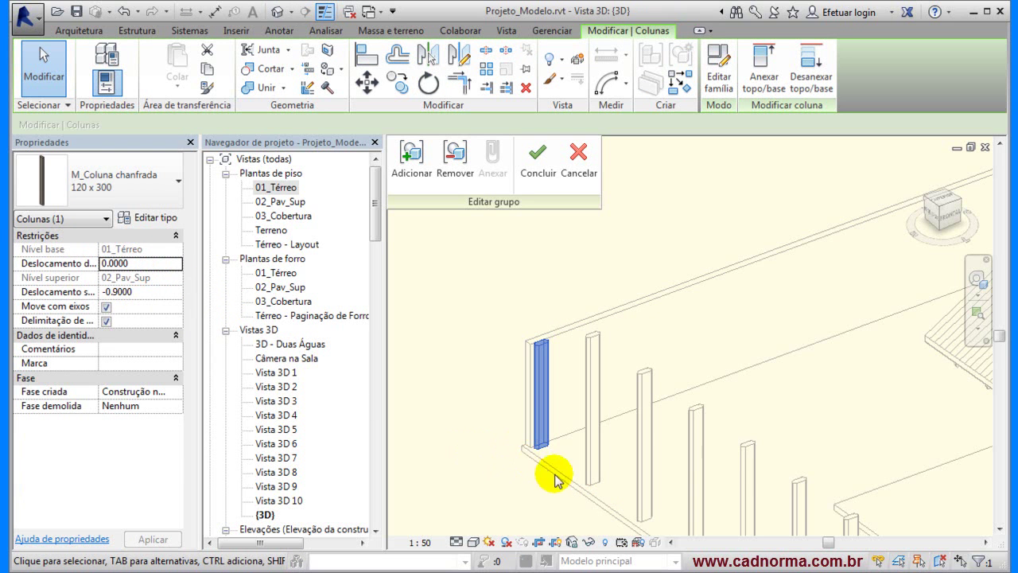
click(155, 260)
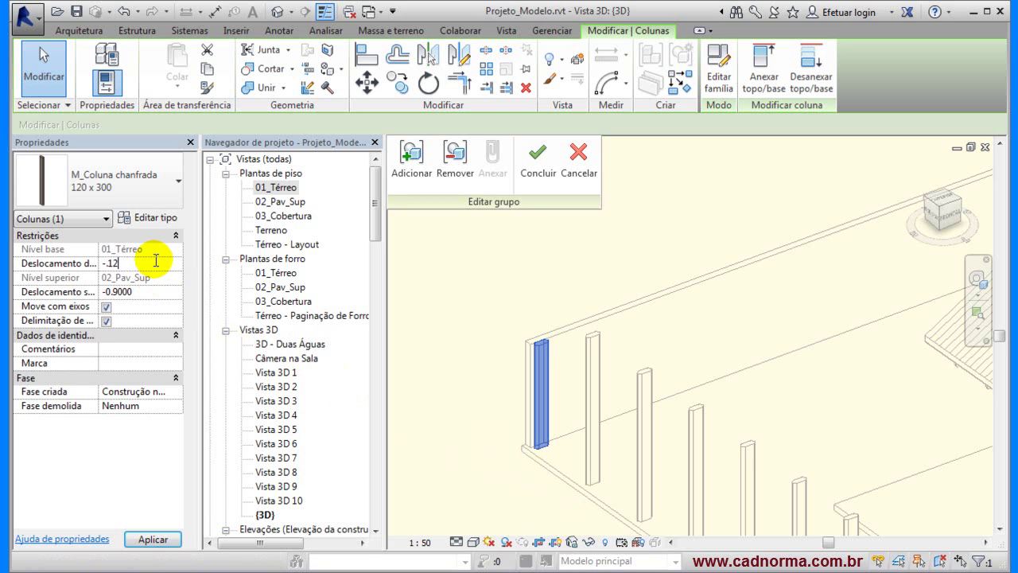
click(152, 540)
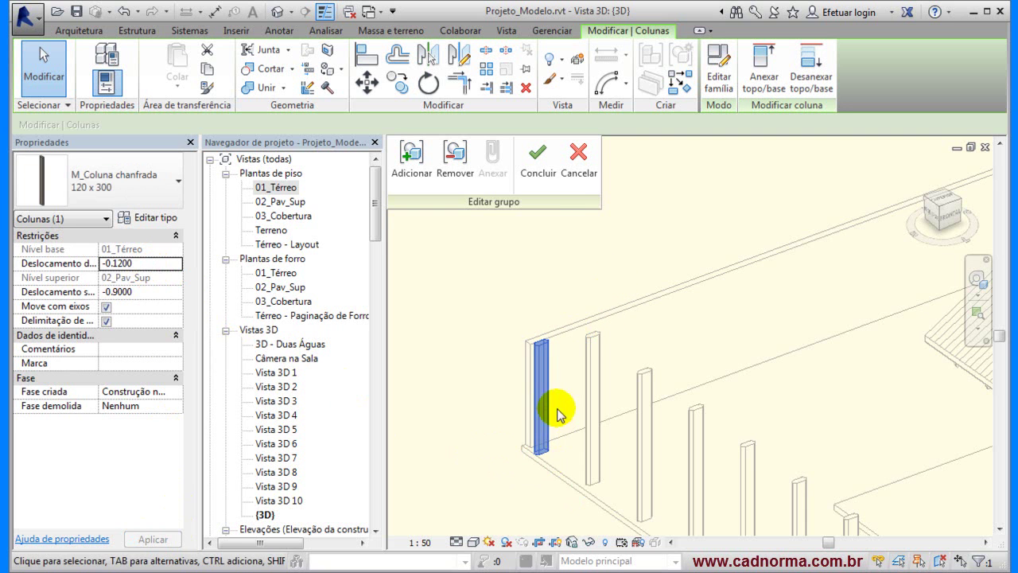
click(546, 175)
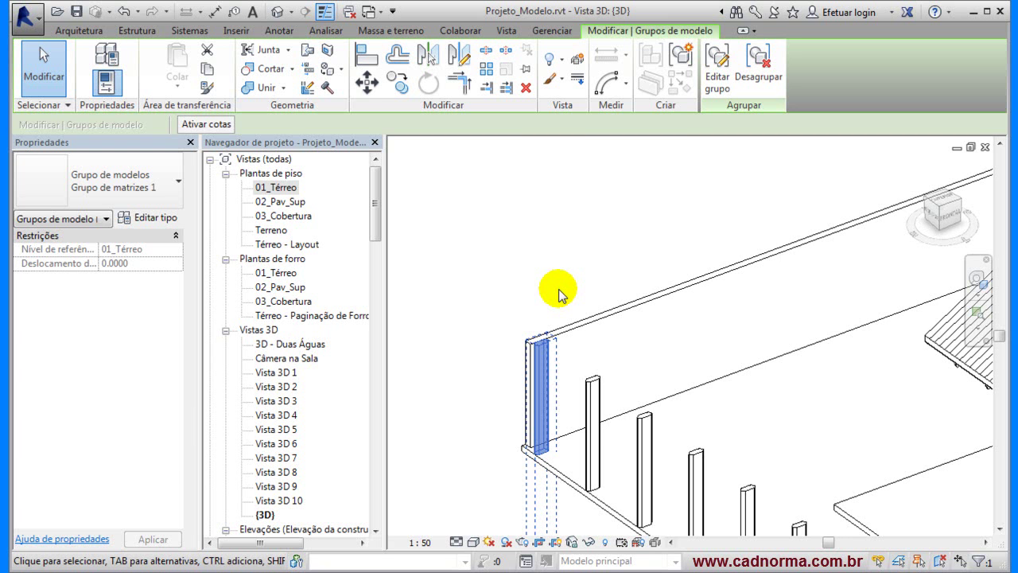
click(538, 265)
scroll(557, 255, down, 3)
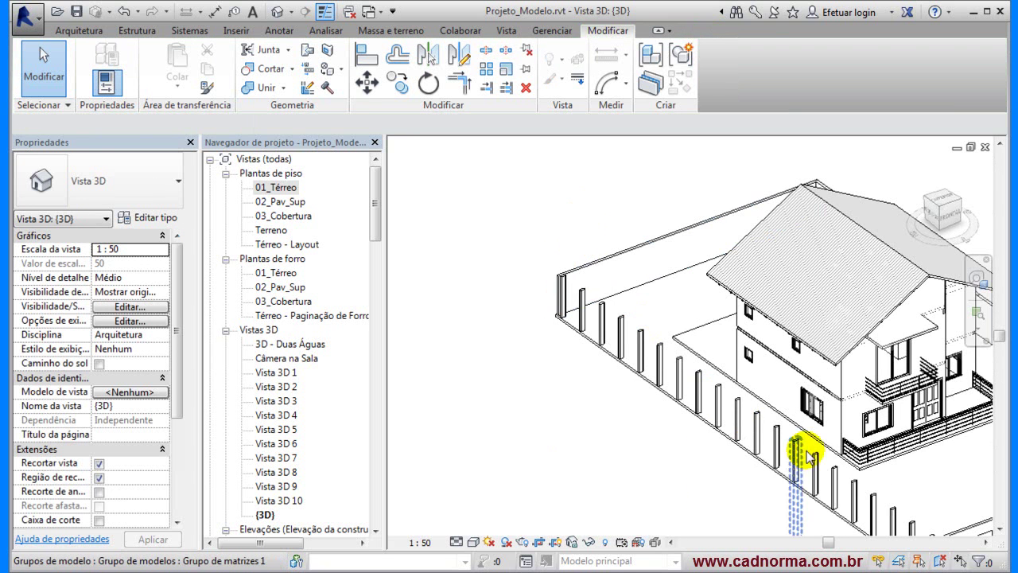
mouse_move(676, 430)
shift+middle_down()
mouse_move(664, 434)
mouse_move(726, 436)
shift+middle_up()
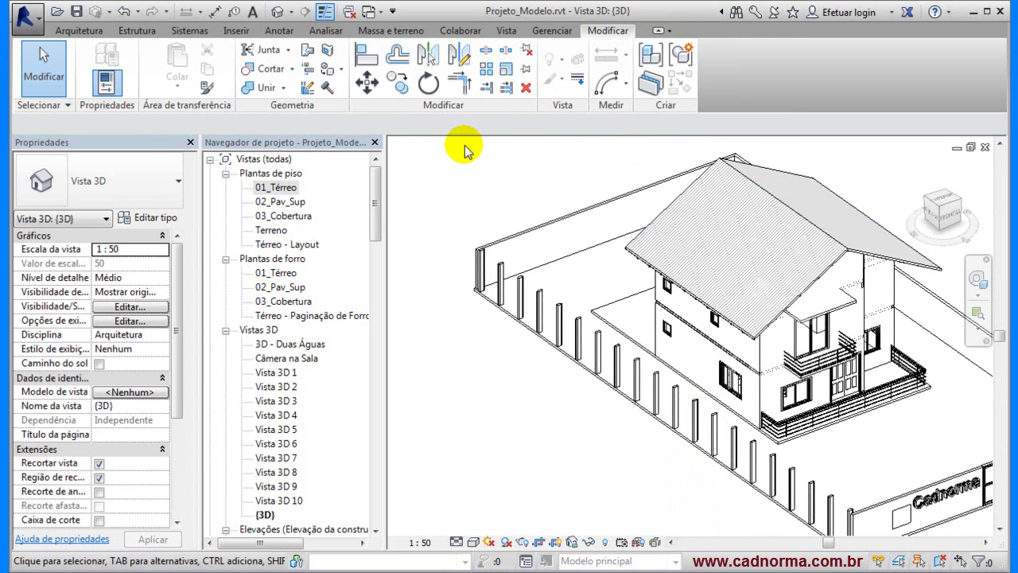
In the 01_Térreo floor plan, draw a vertical reference plane joining the centres of the first two columns at the upper-left corner.
scroll(470, 246, up, 3)
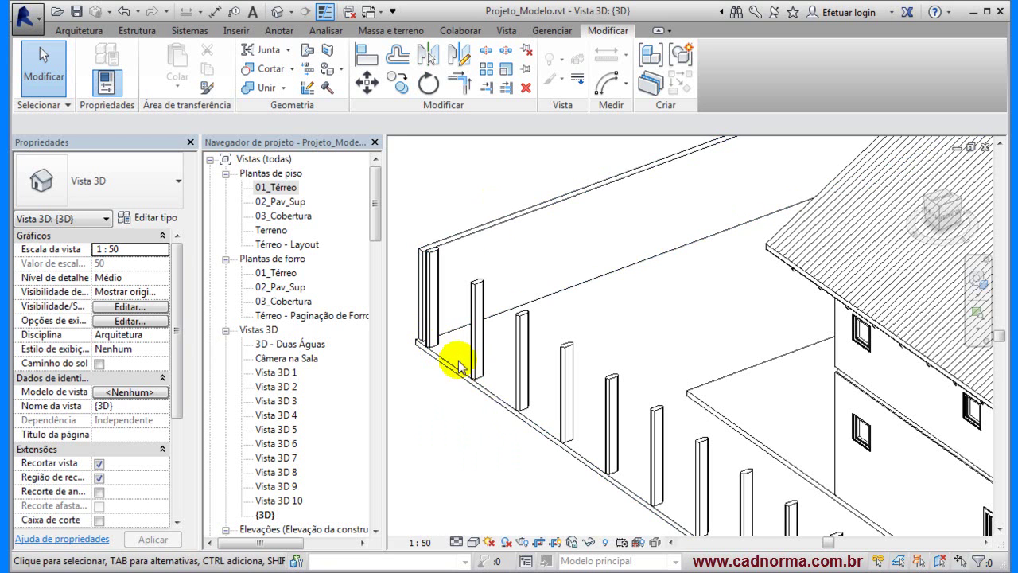
double_click(280, 188)
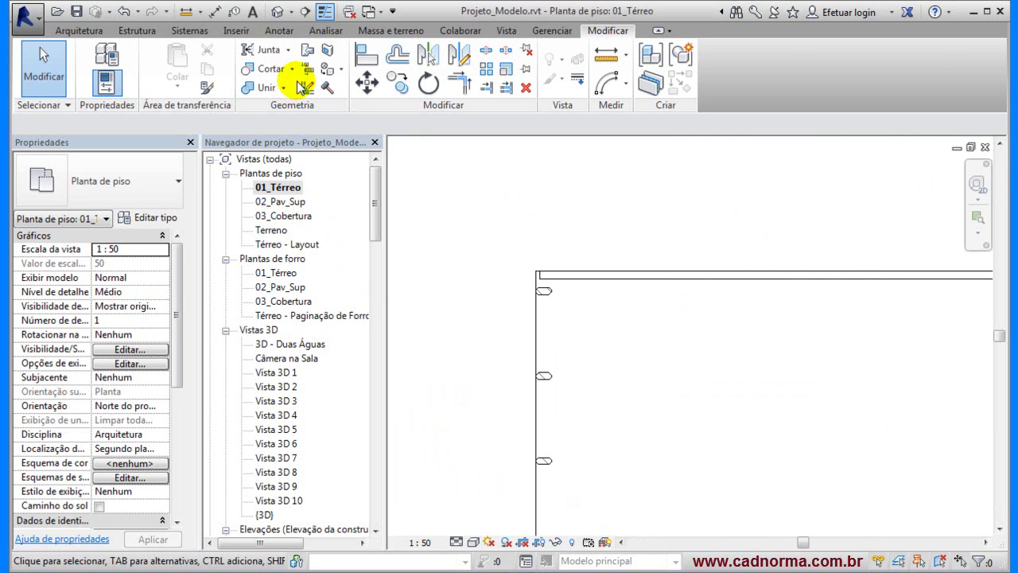
click(78, 29)
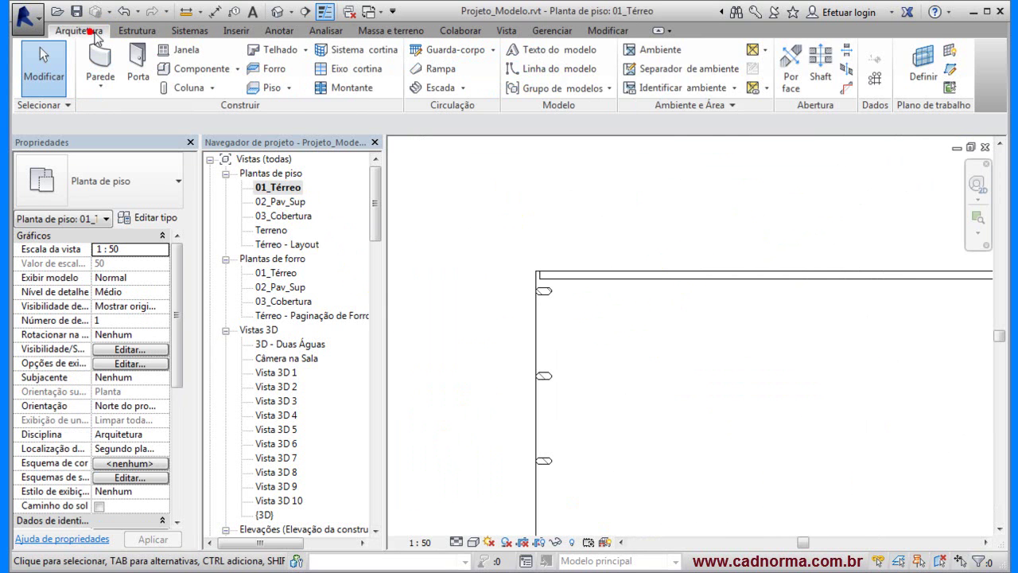
click(951, 72)
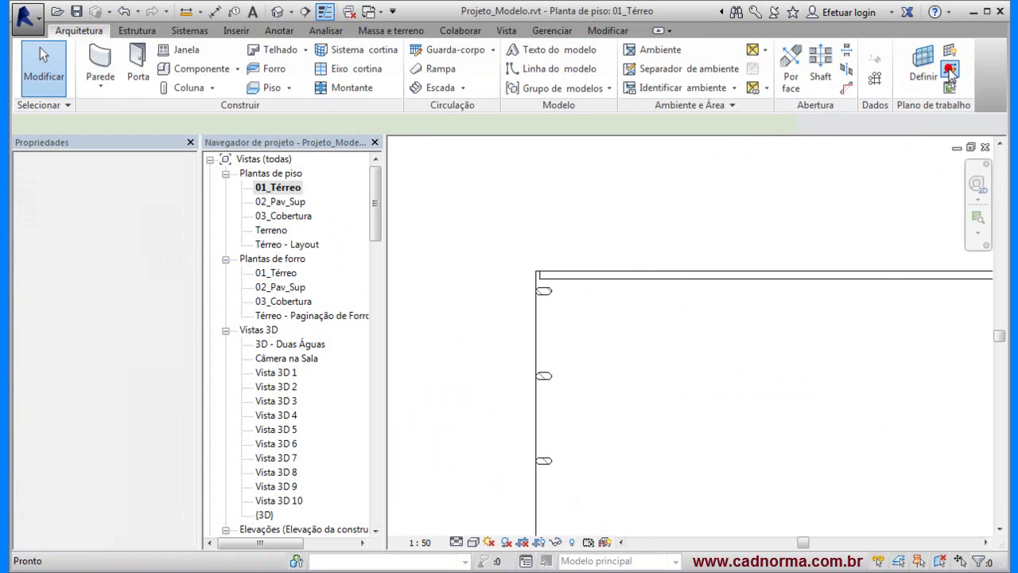
scroll(575, 337, up, 3)
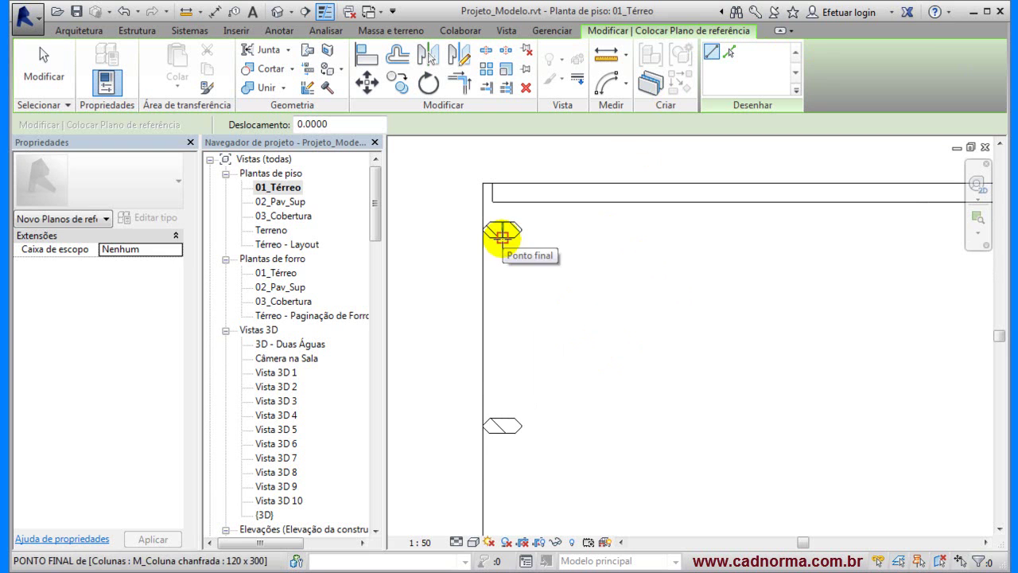
click(502, 234)
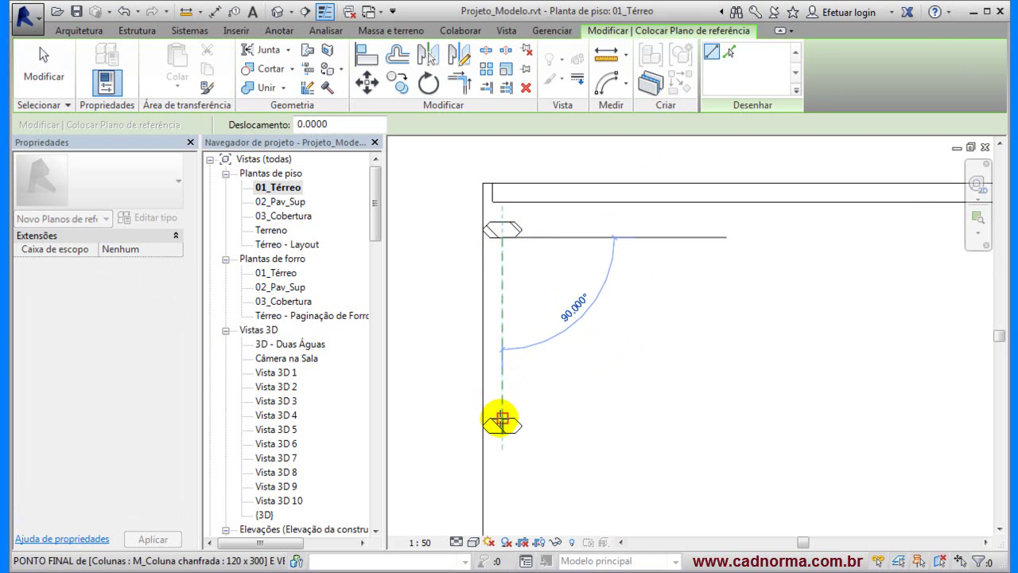
click(502, 420)
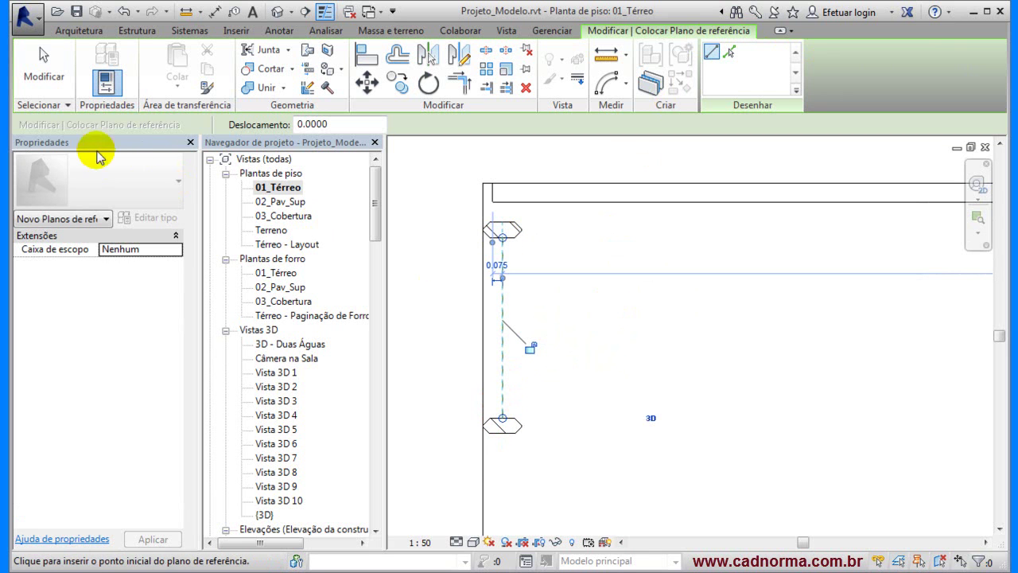
click(43, 70)
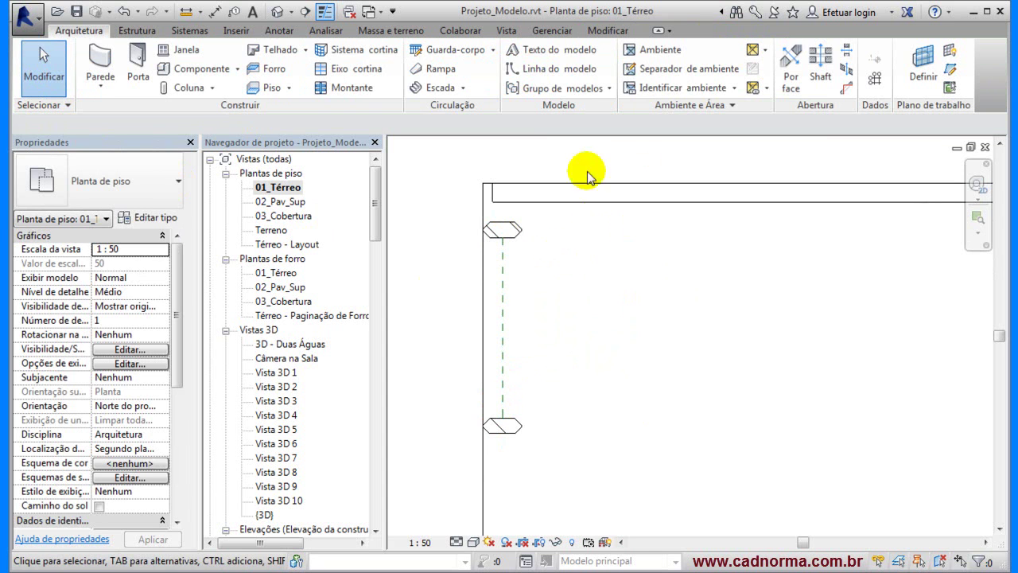
Set the work plane by picking the reference plane between the columns, and open the Elevação: Oeste view for it.
click(547, 70)
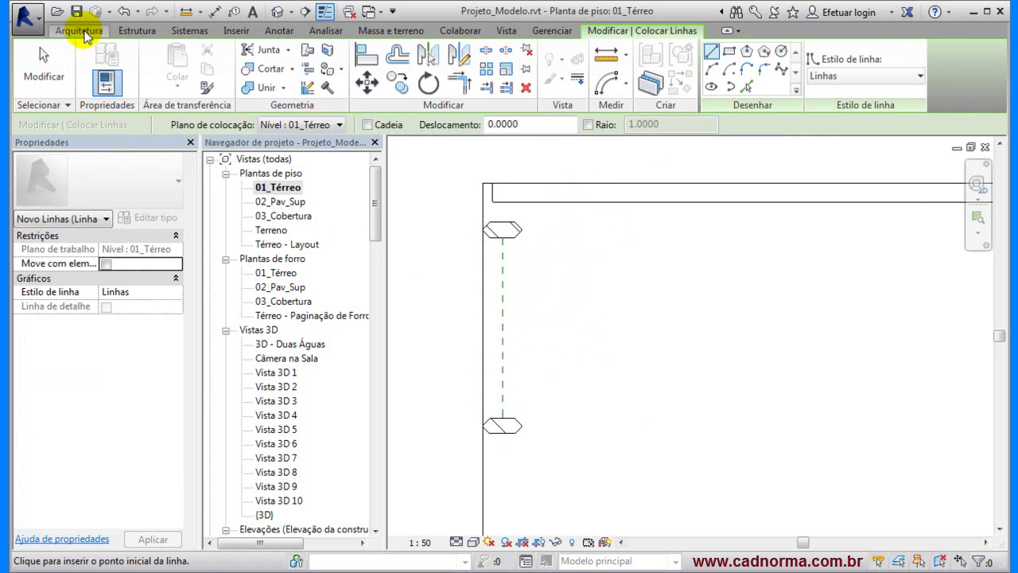
click(82, 31)
click(923, 63)
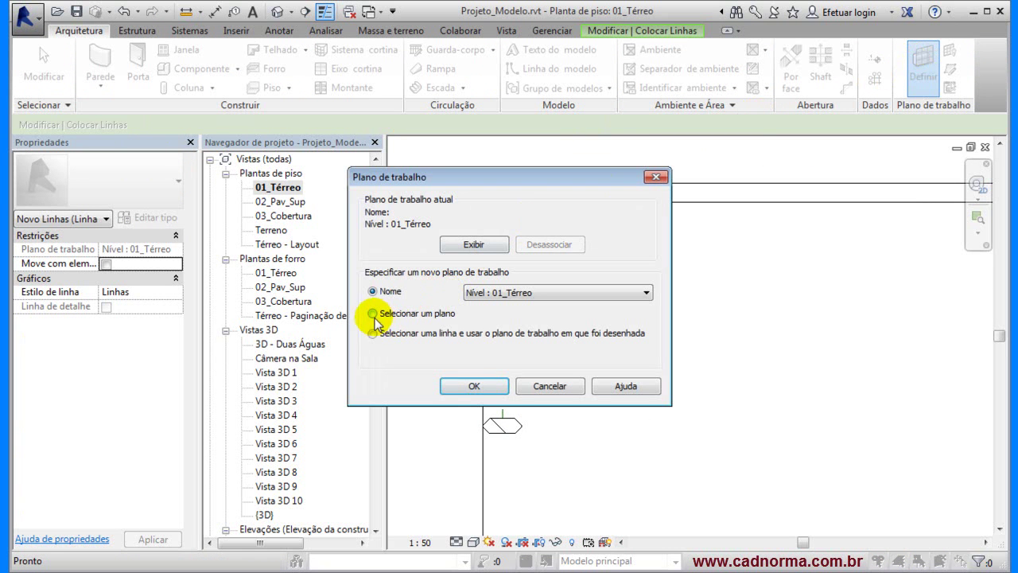
click(475, 388)
click(504, 334)
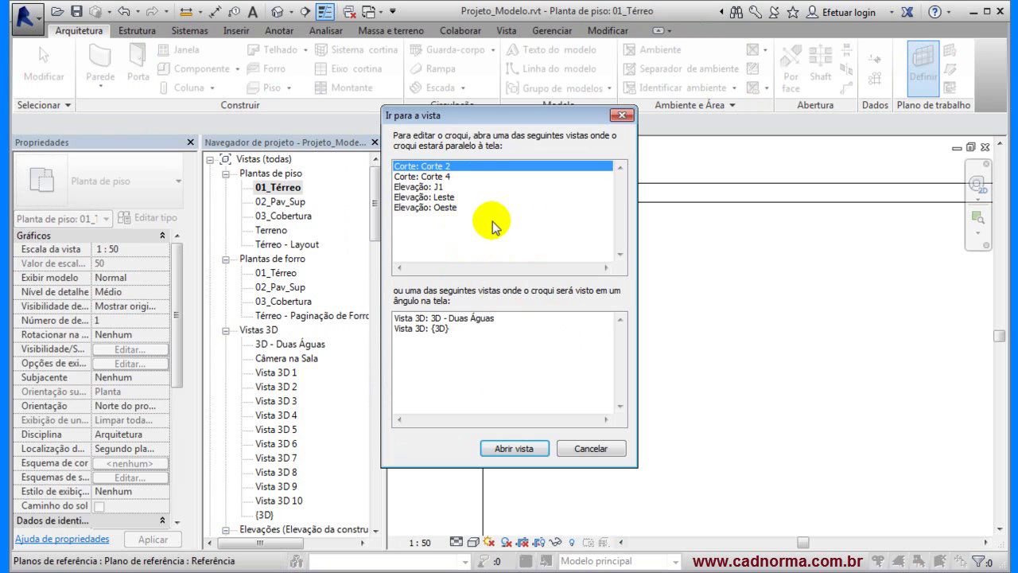
click(415, 198)
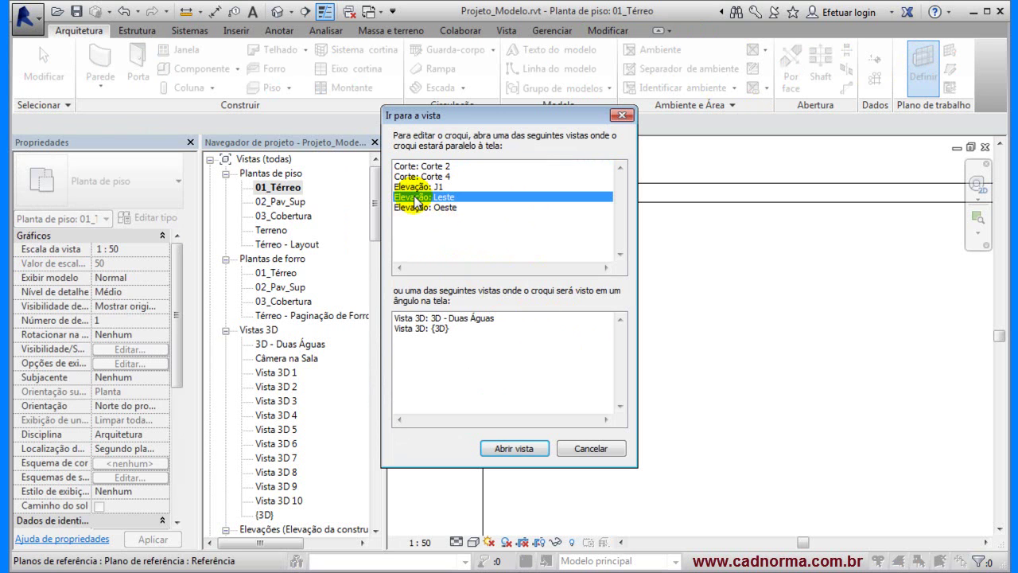
click(415, 208)
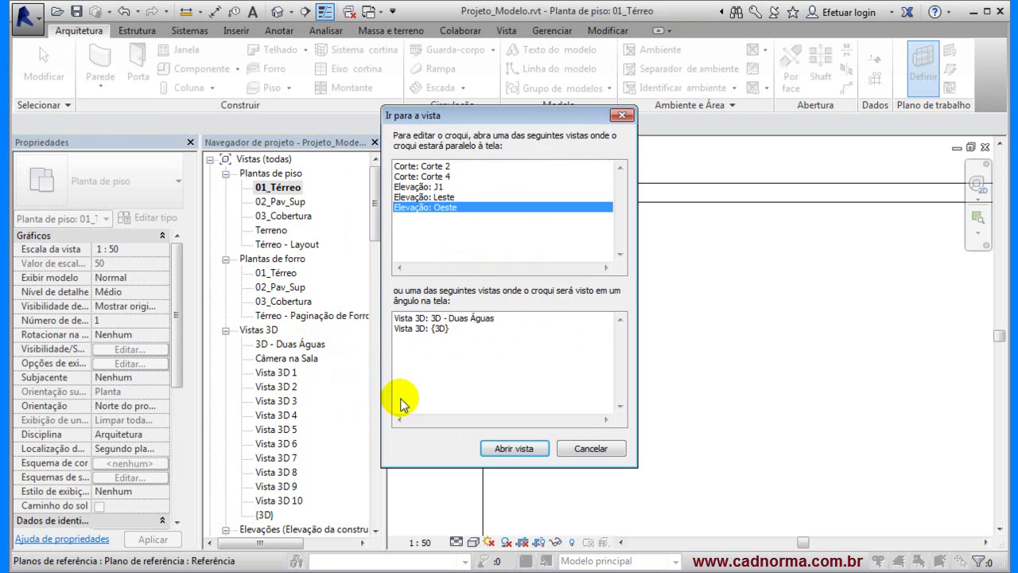
drag(580, 120, 841, 160)
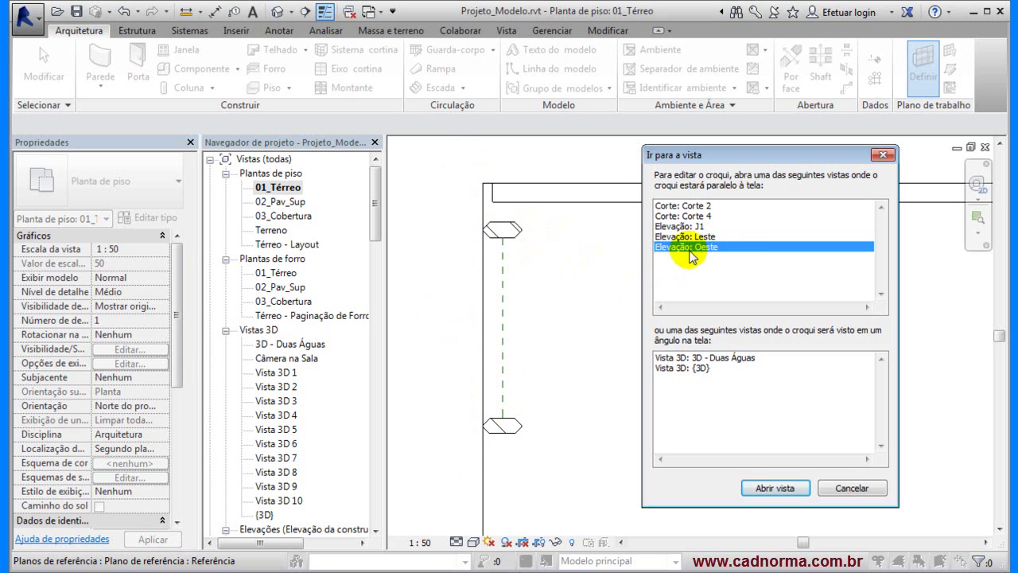
click(771, 488)
Draw a horizontal model line on the reference plane between the facing top corners of the first two columns.
scroll(529, 314, up, 3)
mouse_move(511, 222)
middle_down()
mouse_move(614, 174)
mouse_move(605, 179)
middle_up()
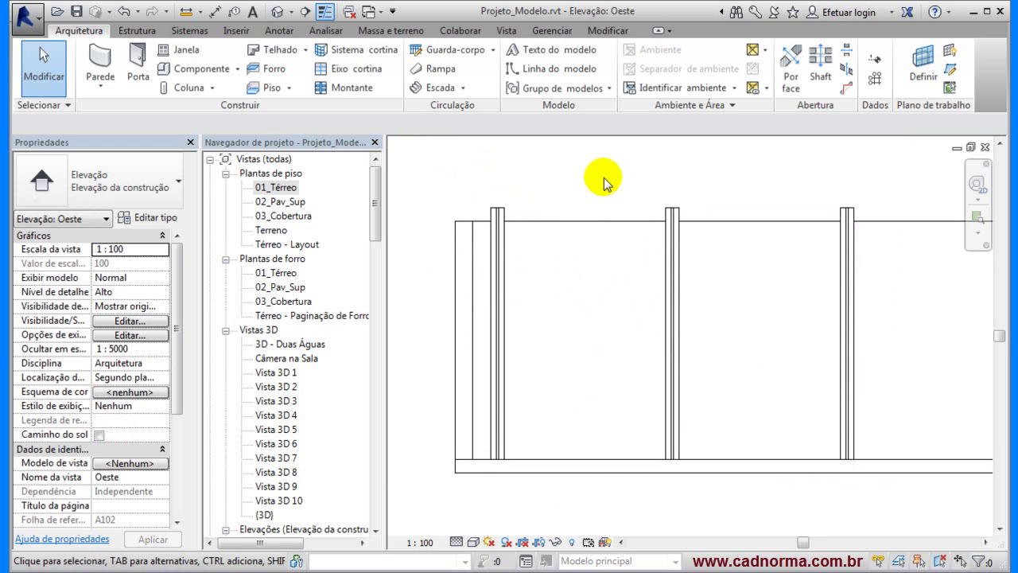
click(555, 69)
scroll(546, 191, up, 1)
scroll(546, 191, up, 1)
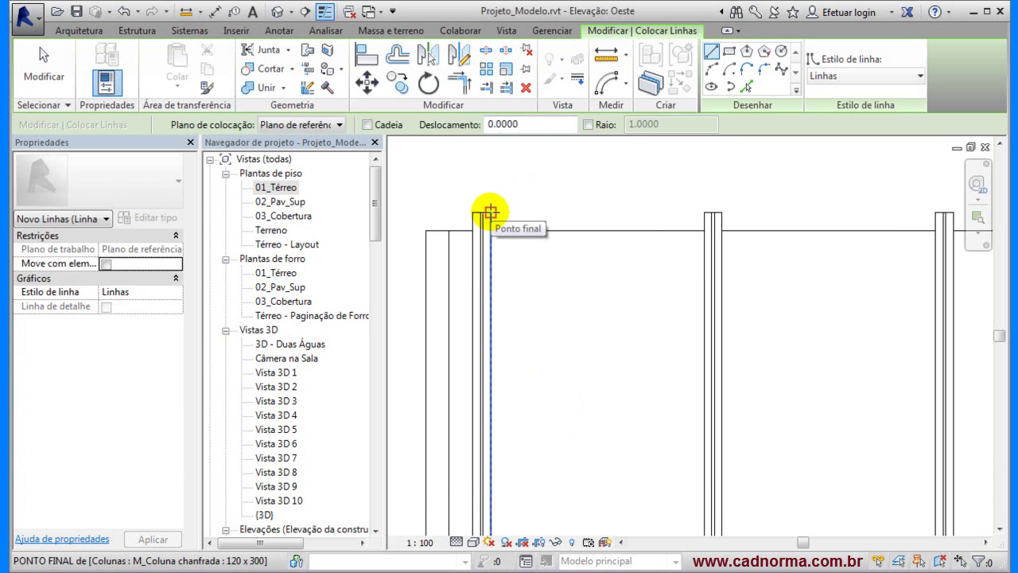
click(490, 212)
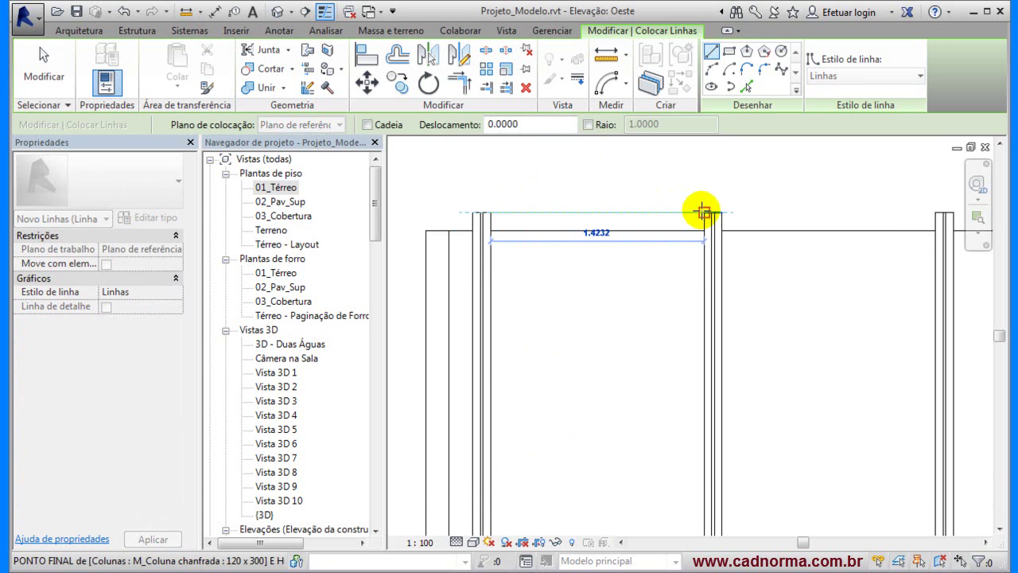
click(703, 213)
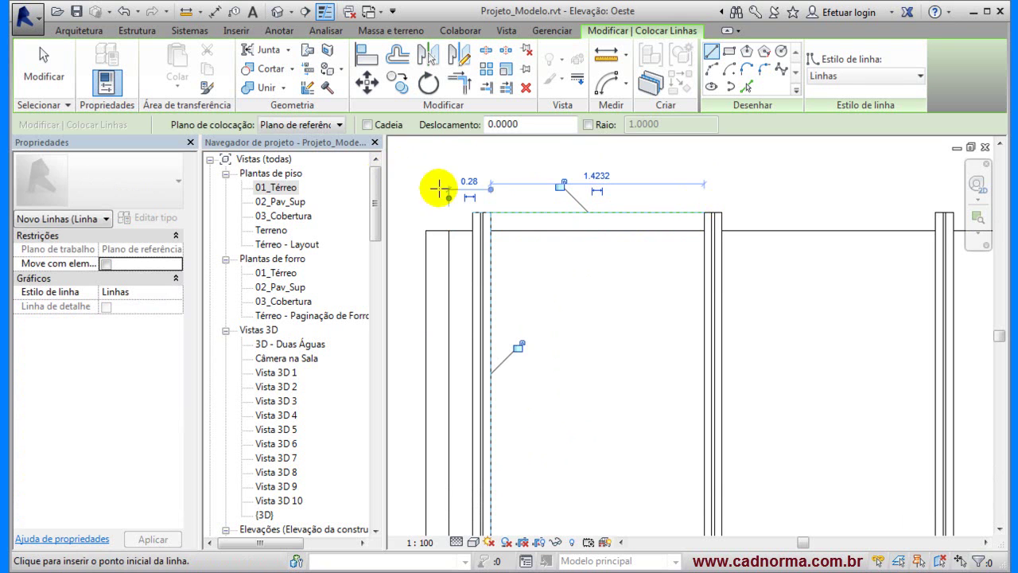
click(44, 70)
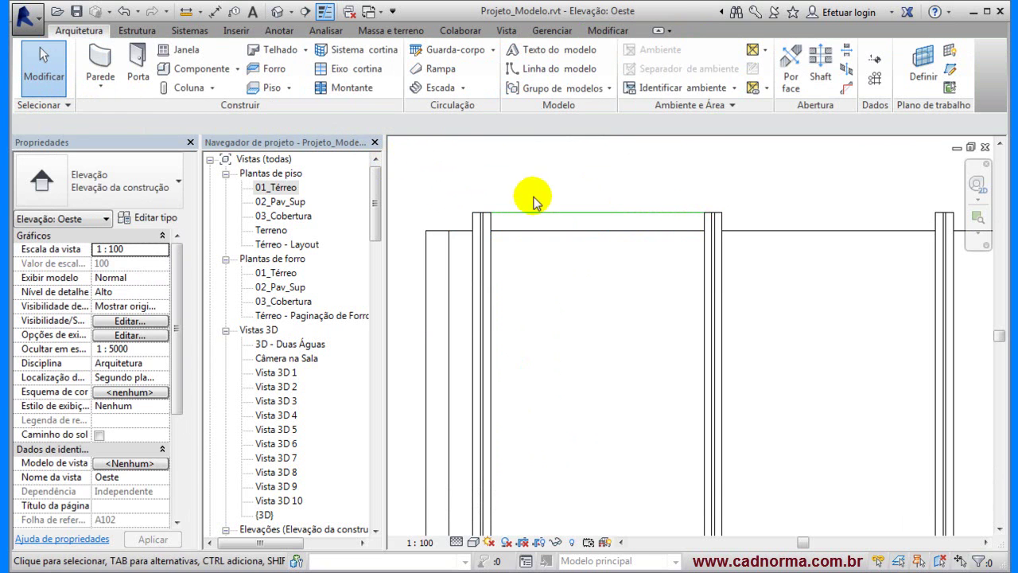
Move the horizontal model line between the first two columns straight down by 0.15.
click(544, 211)
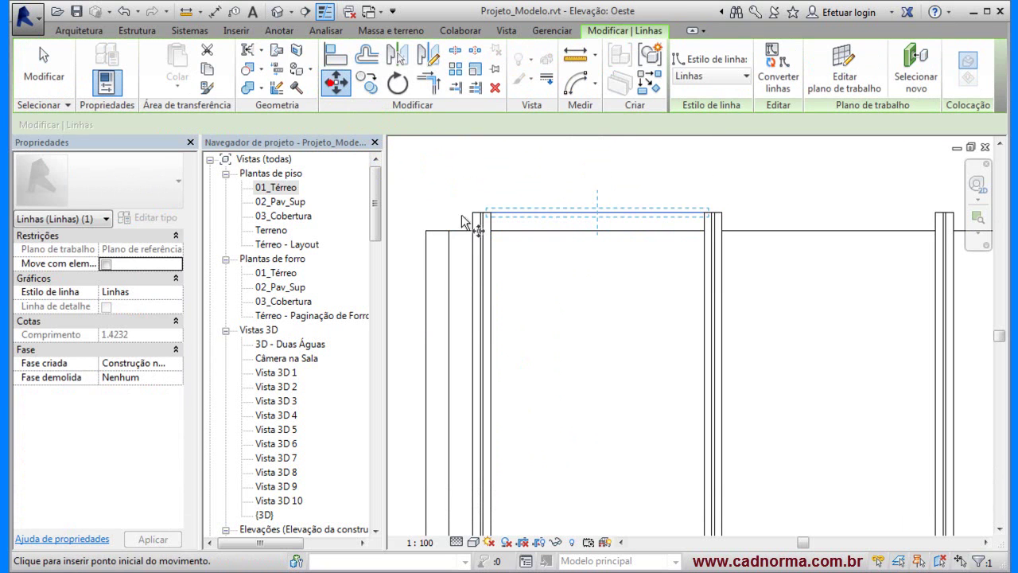
key(m)
key(v)
click(587, 274)
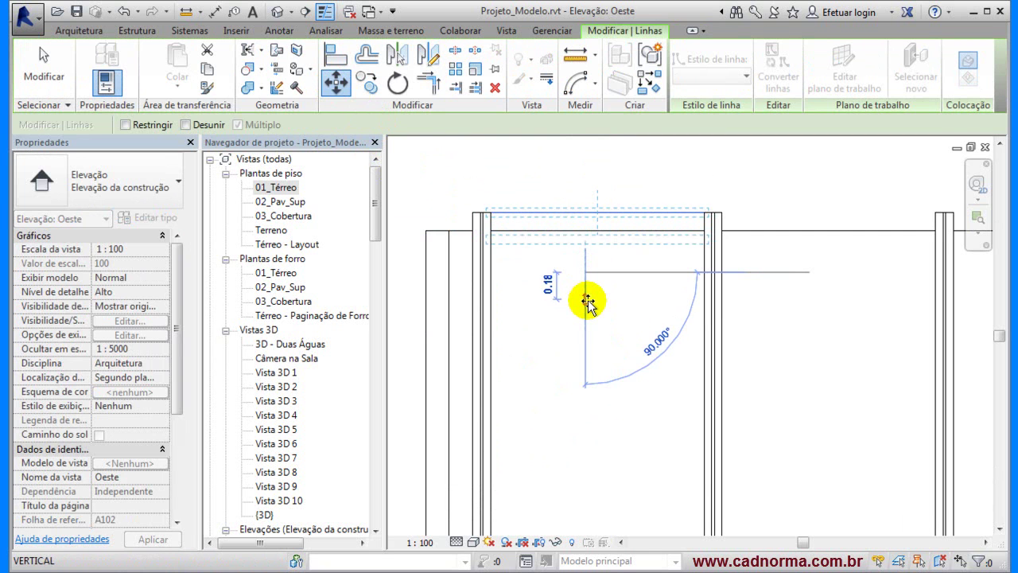
text(.)
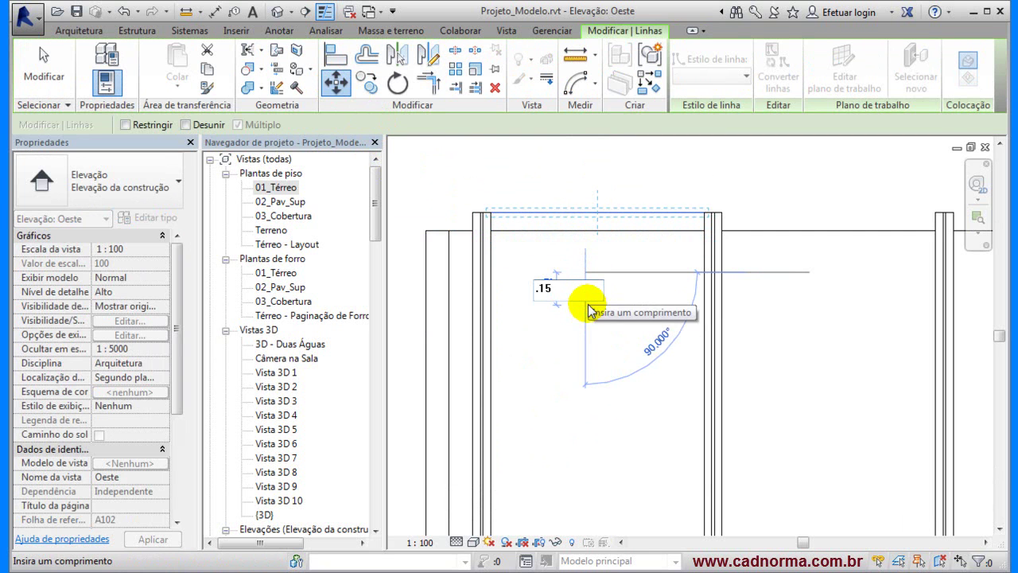
text(15)
key(Return)
scroll(622, 314, down, 1)
key(Escape)
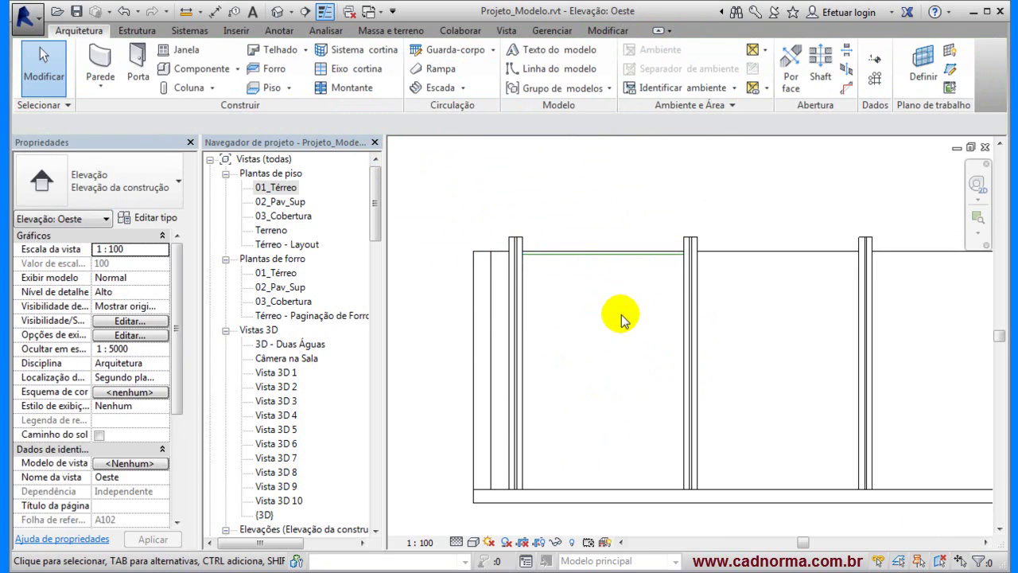
Array the model line vertically downward as 10 grouped and associated items, spaced 0.3 to the second item.
scroll(561, 296, up, 1)
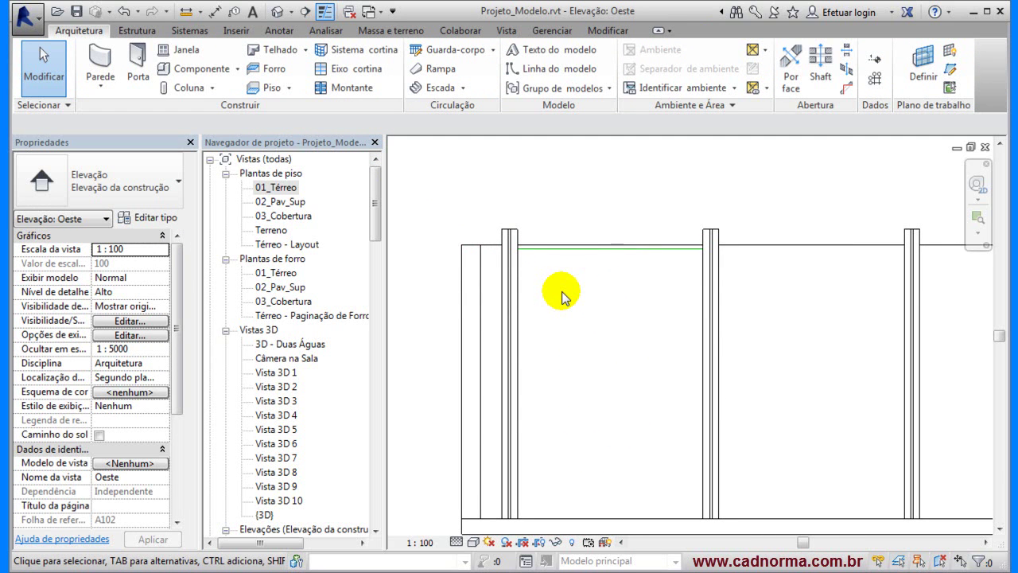
click(580, 248)
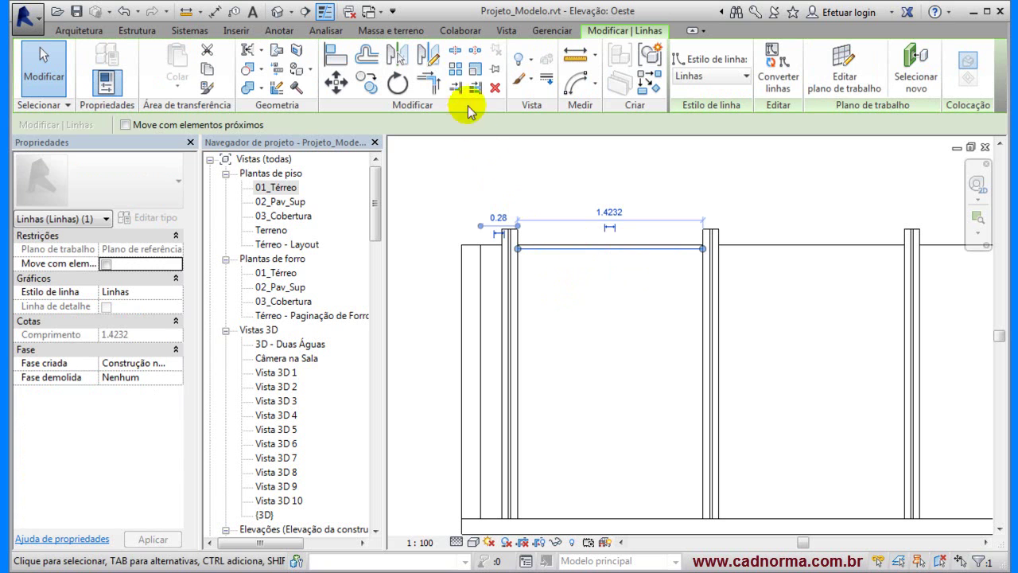
click(455, 69)
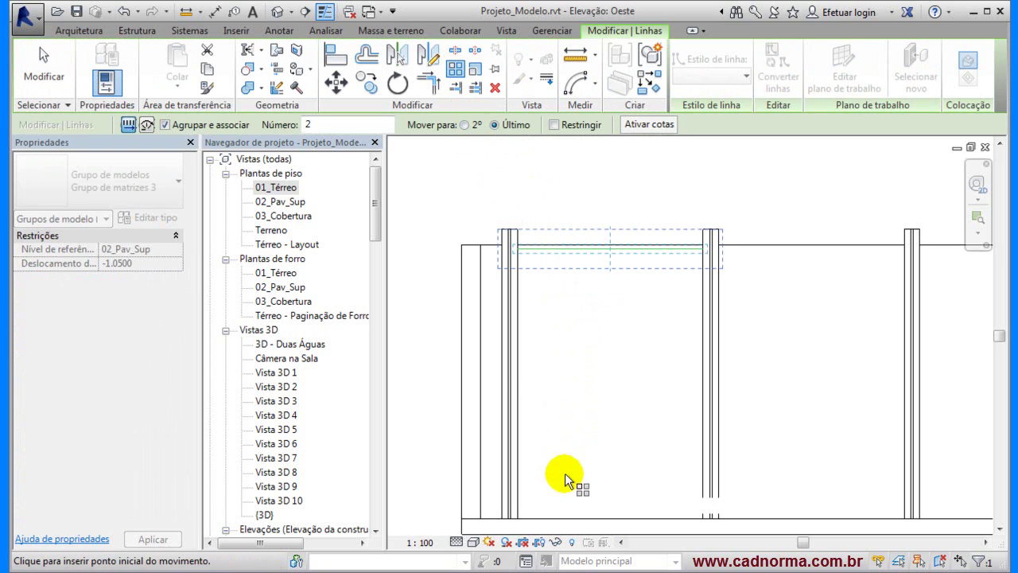
click(465, 125)
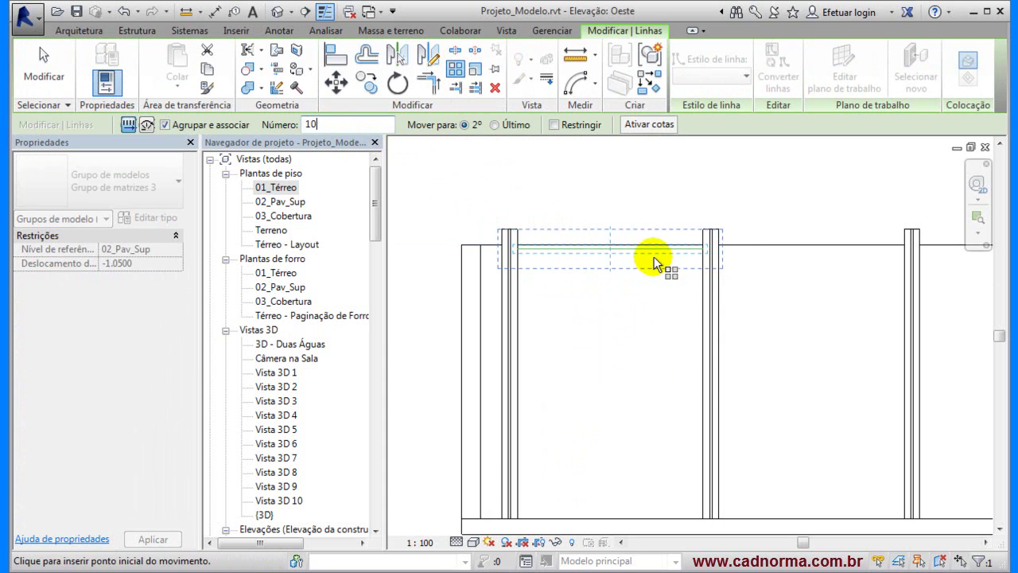
click(610, 252)
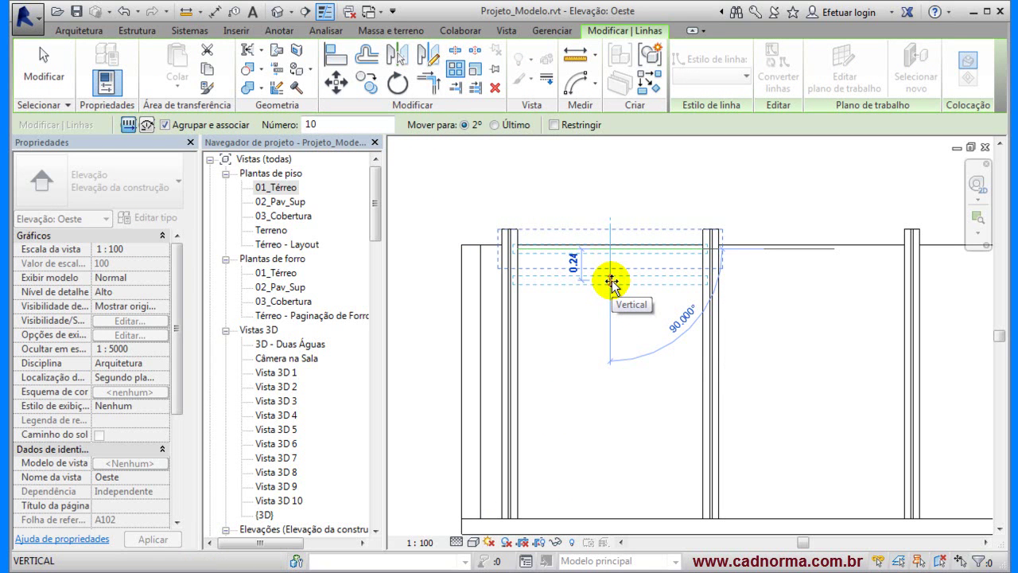
text(.)
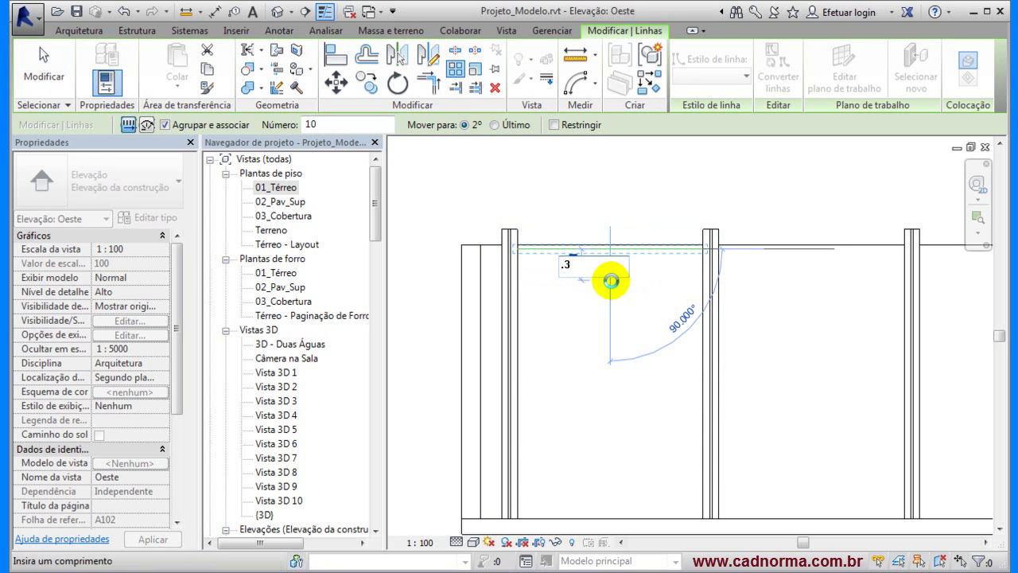
text(3)
key(Return)
scroll(612, 281, down, 2)
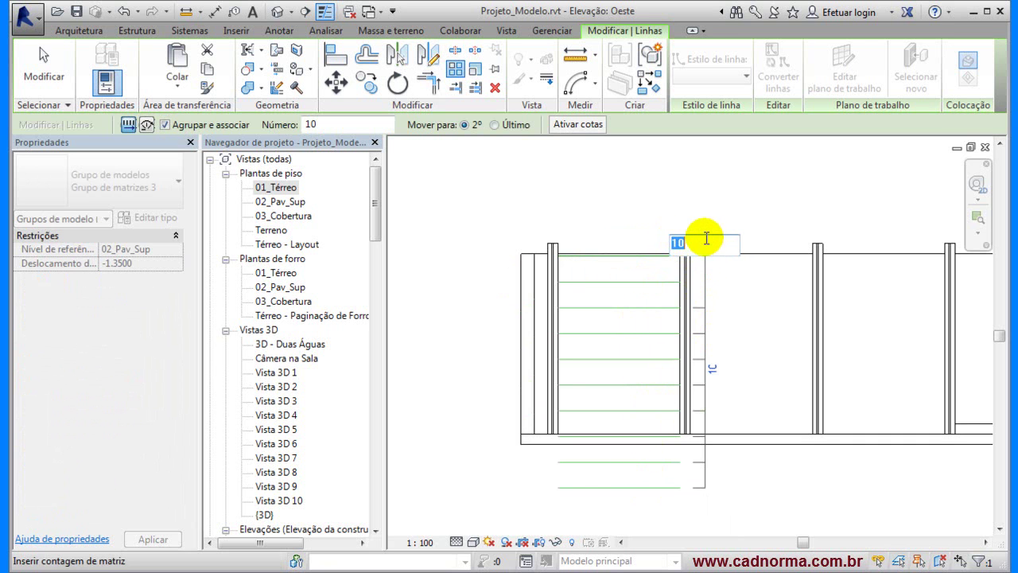
Set the line array's item count to 7 so the lines stay above the base of the wall.
key(Return)
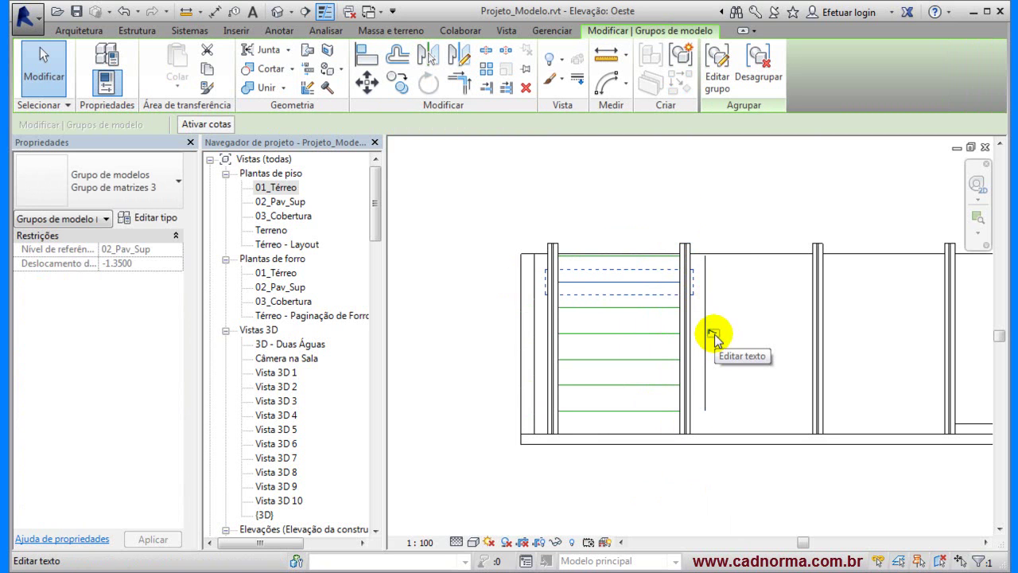
click(714, 334)
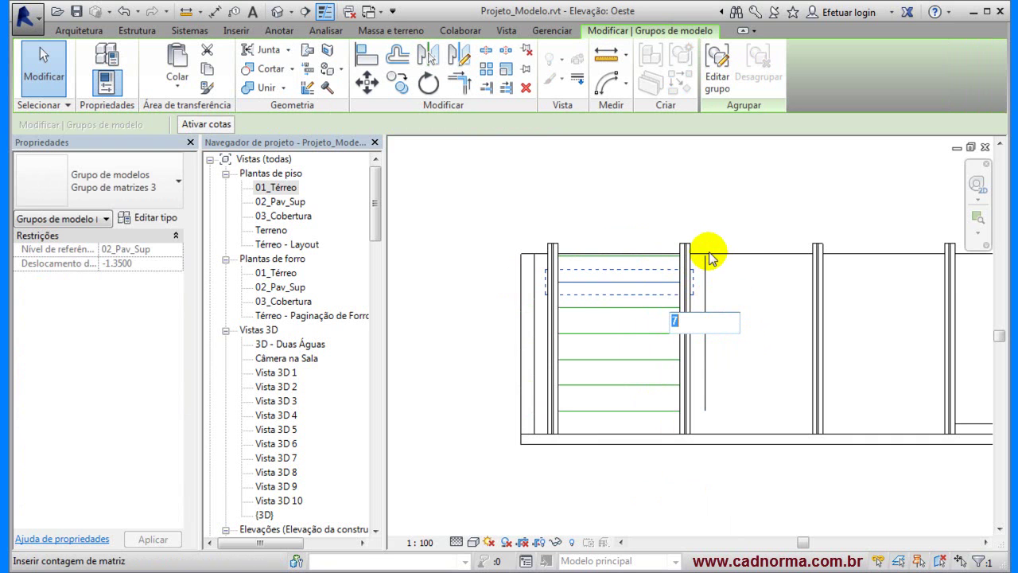
key(Return)
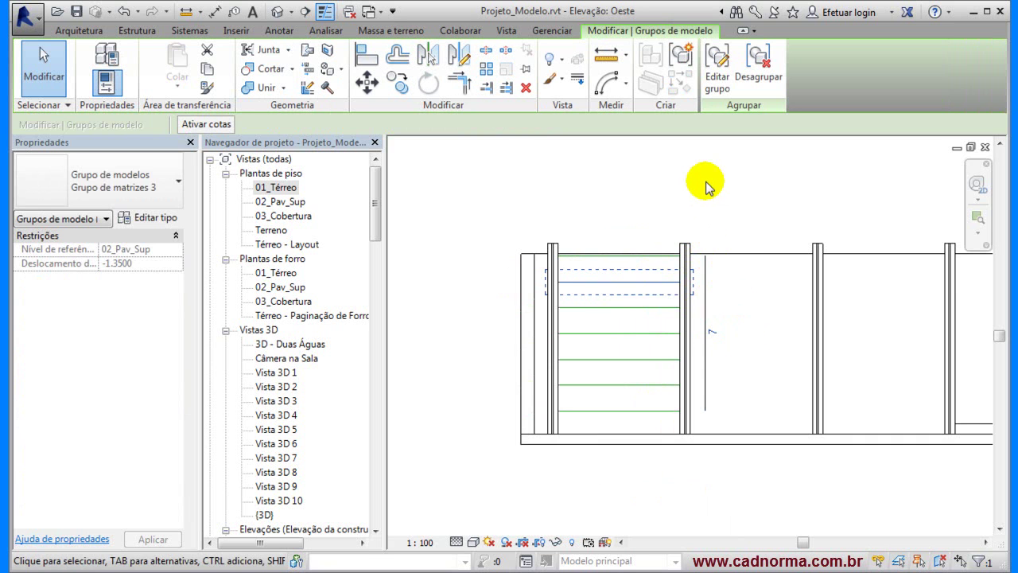
click(705, 195)
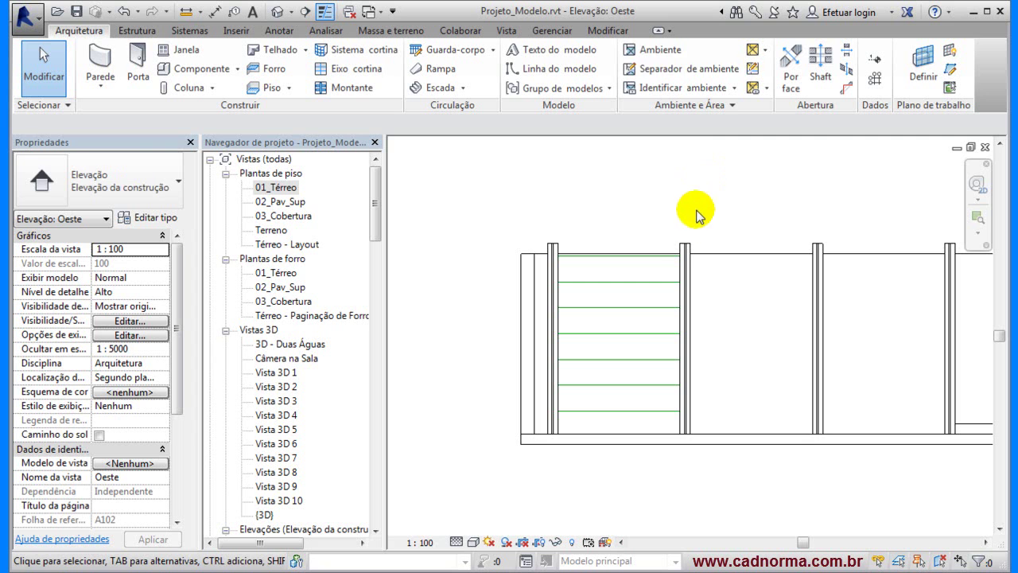
Open the group of the topmost arrayed line for editing, select its line and check the available line styles.
click(657, 261)
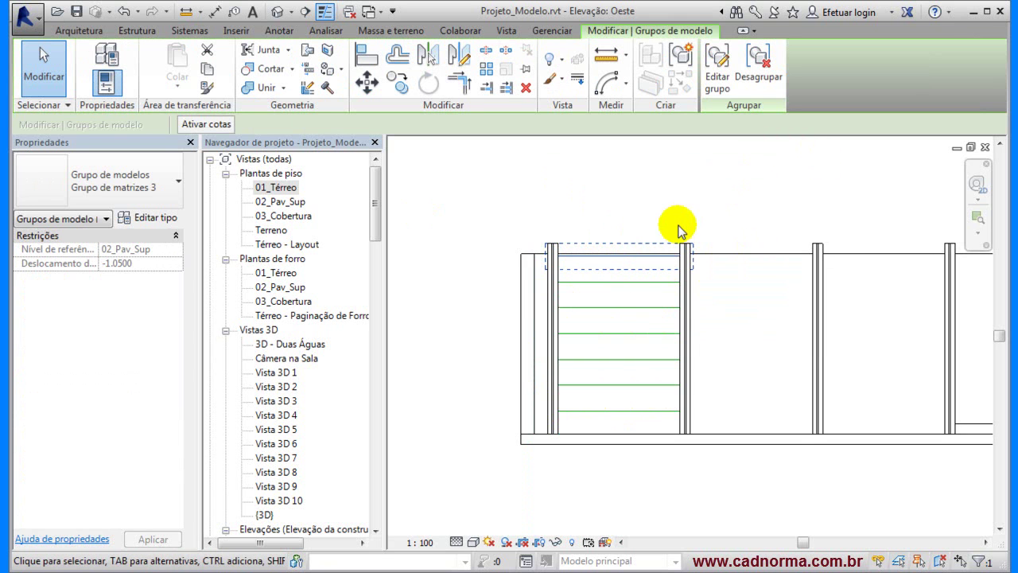
click(719, 68)
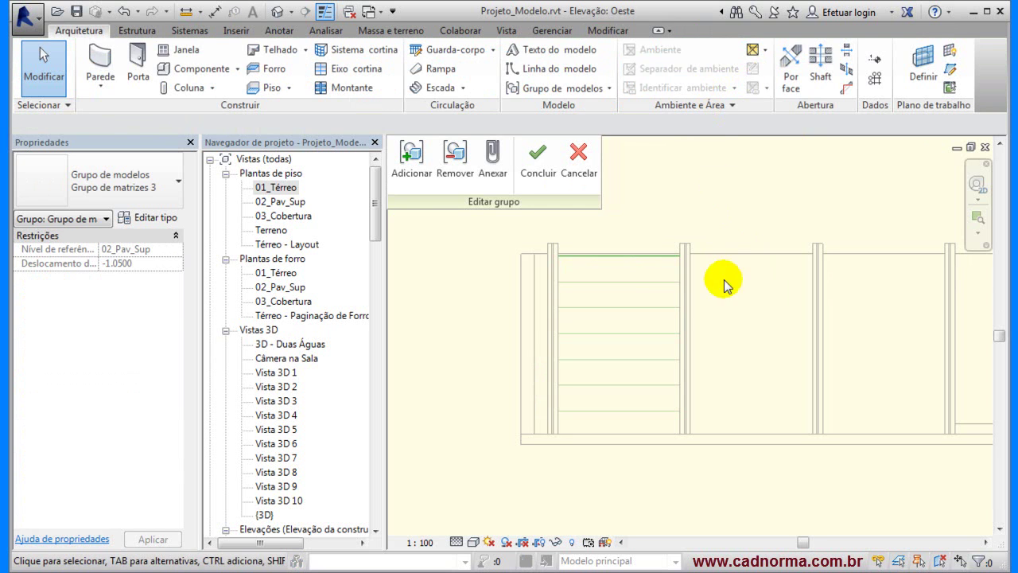
click(651, 256)
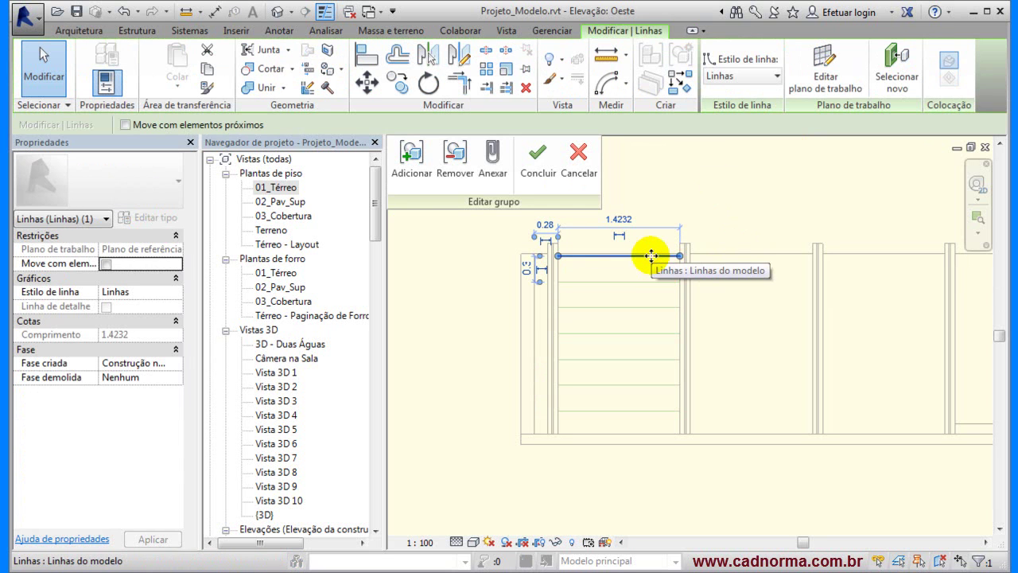
click(778, 76)
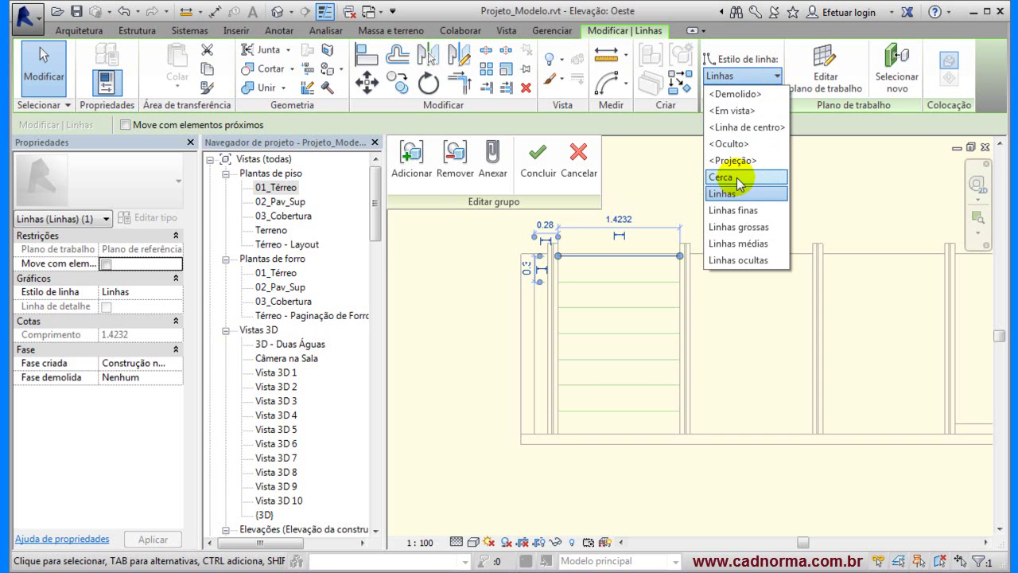
click(652, 175)
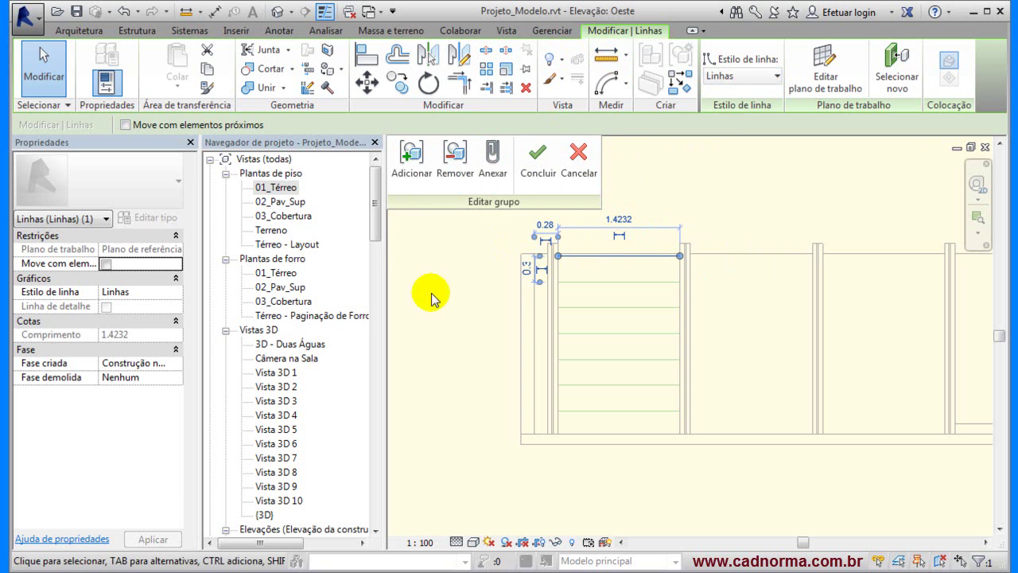
In the project's line styles, set the colour of the Cerca subcategory to red (Vermelho).
click(552, 31)
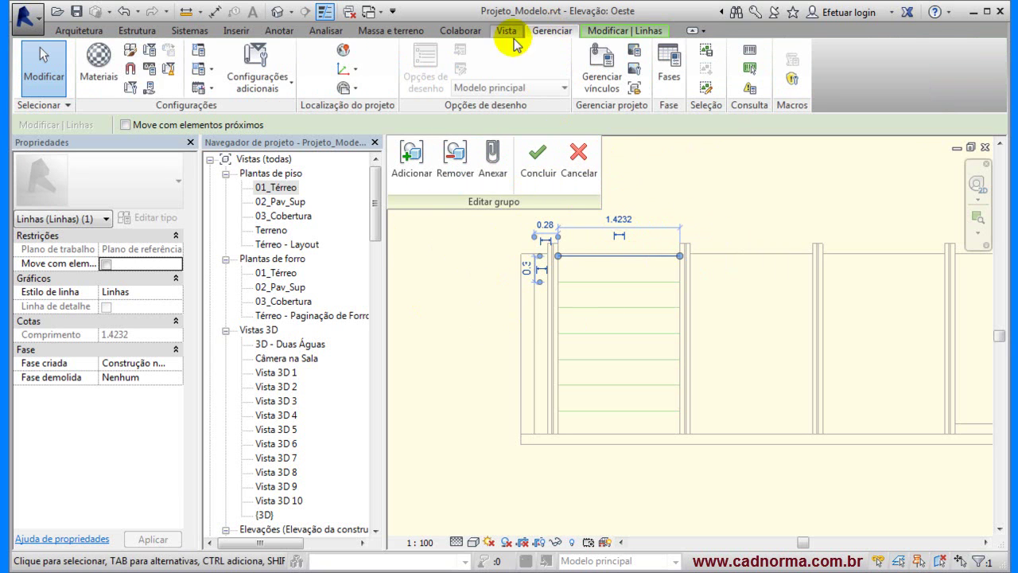
click(284, 82)
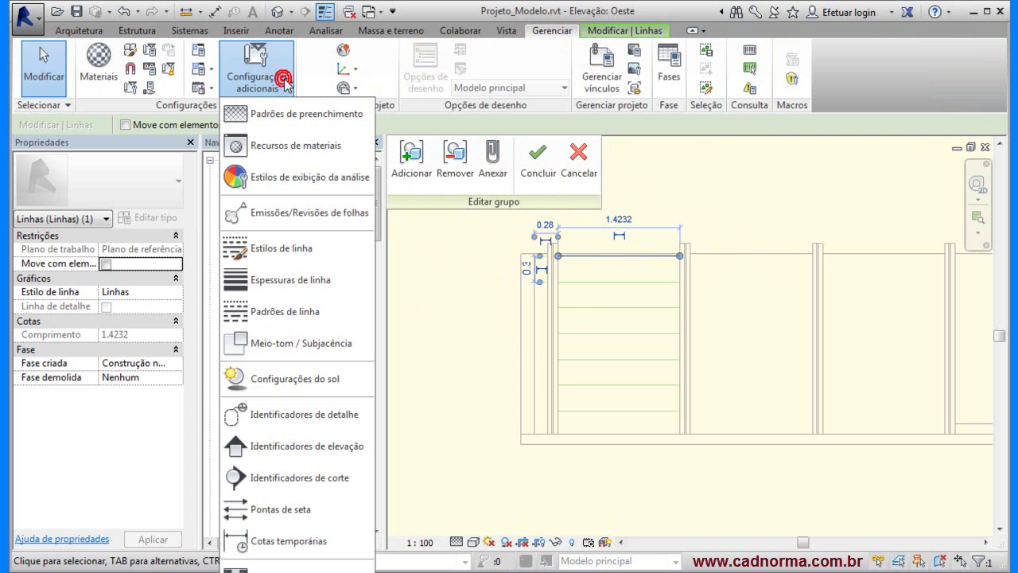
click(278, 249)
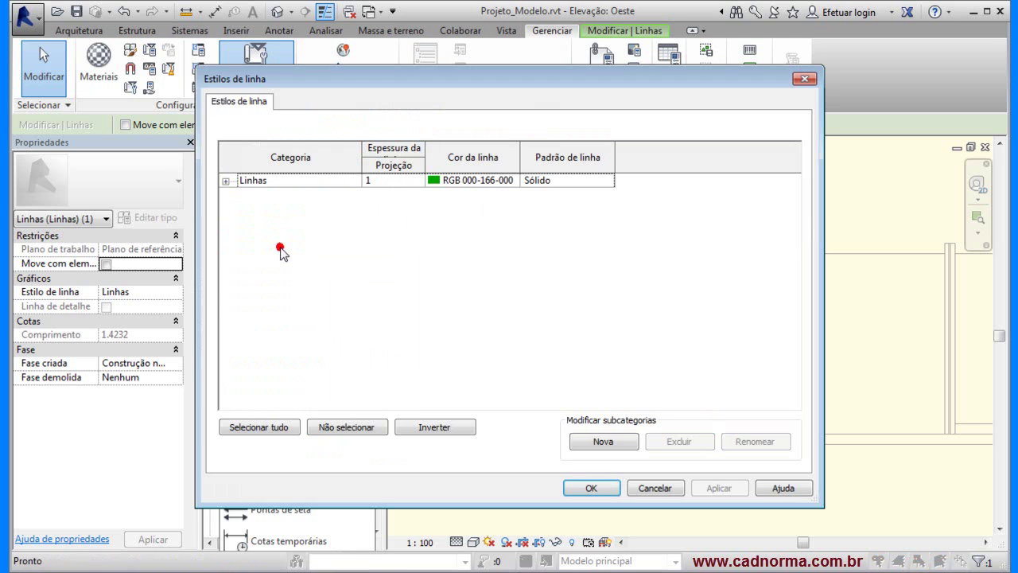
click(226, 181)
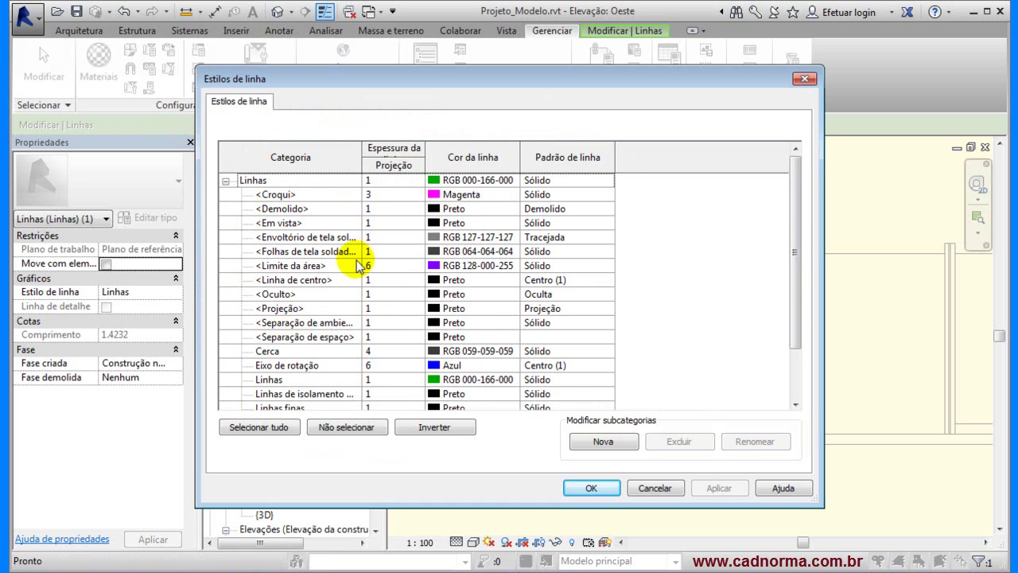
click(278, 352)
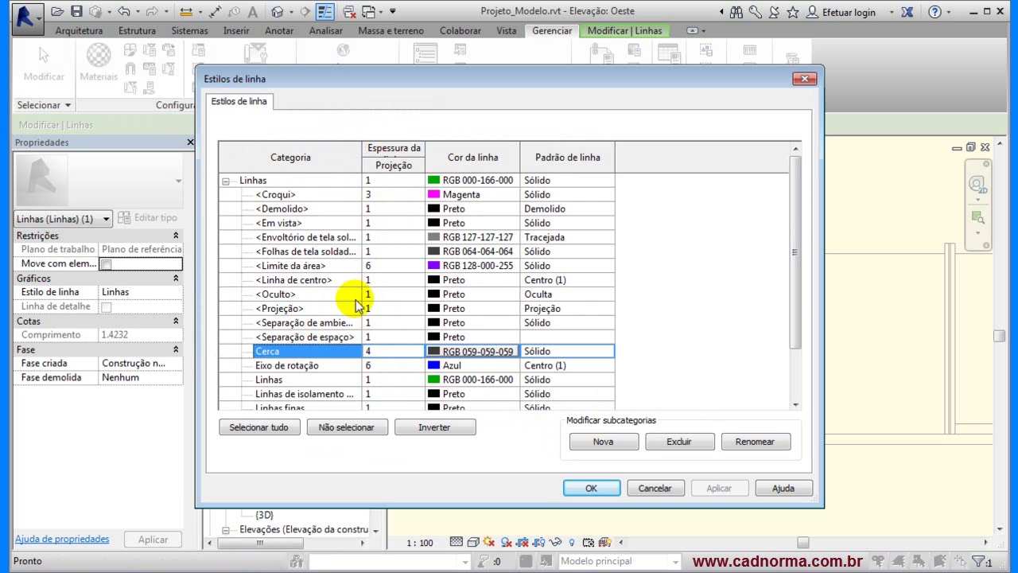
click(461, 352)
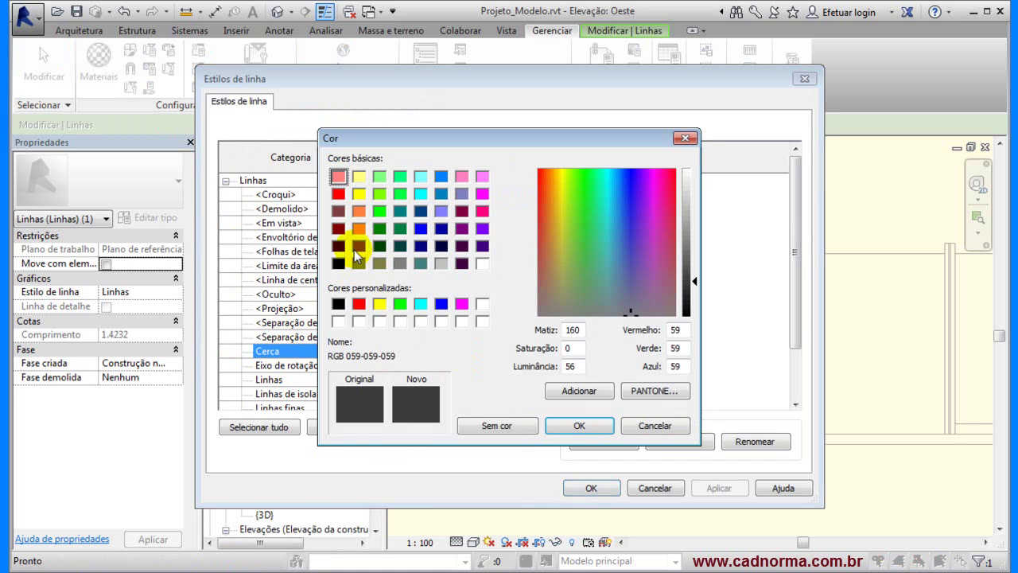
click(338, 194)
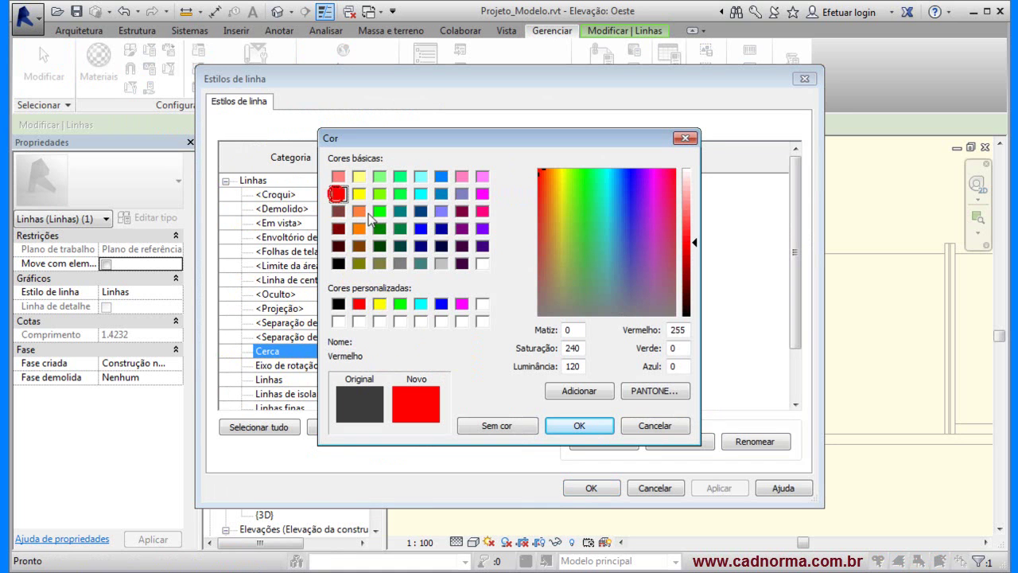
click(578, 427)
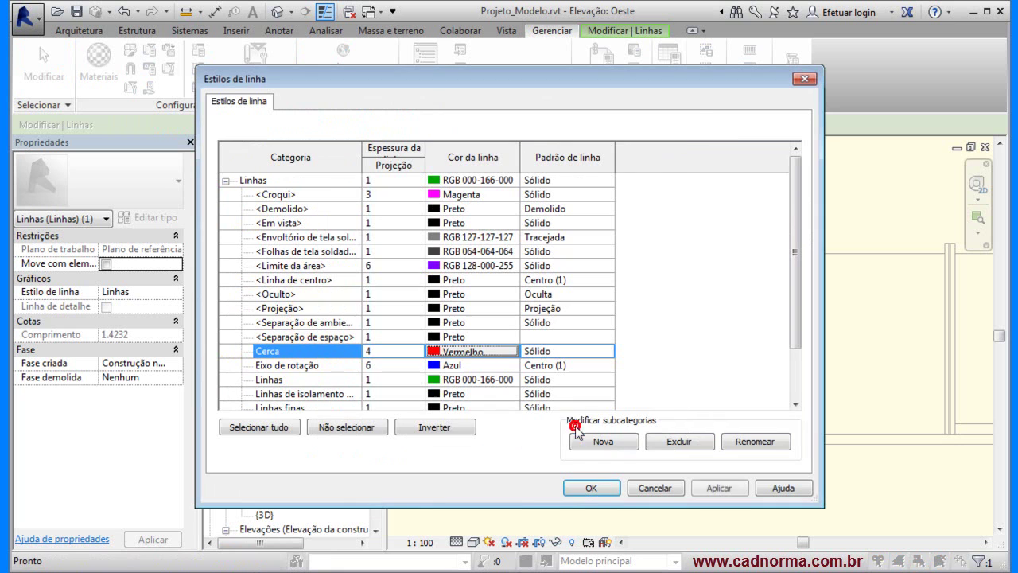
Keep the Cerca style's pattern as Sólido and its line weight at 4, and apply the line style settings.
click(579, 351)
click(607, 352)
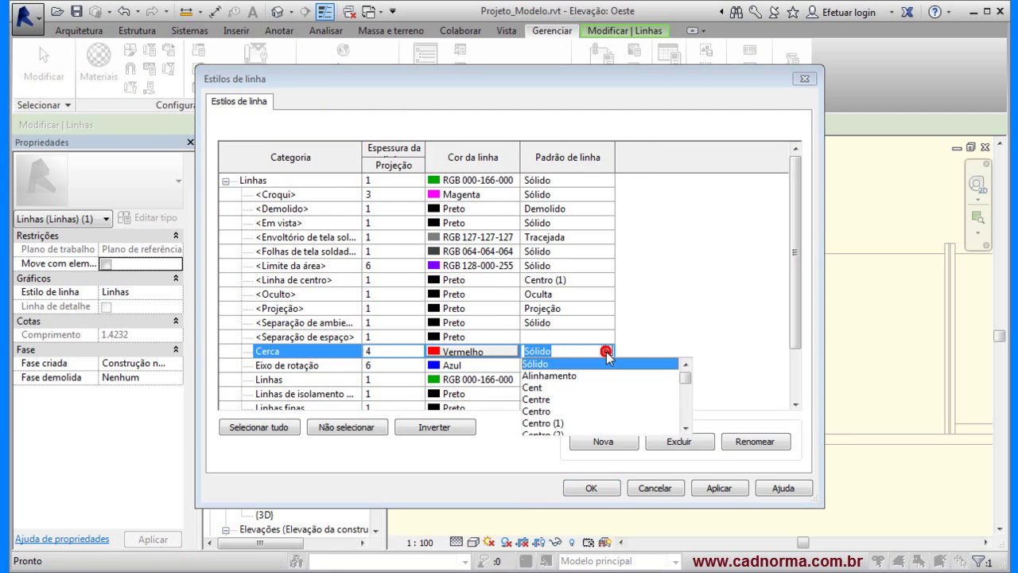
mouse_move(687, 381)
mouse_down()
mouse_move(687, 422)
mouse_move(688, 380)
mouse_up()
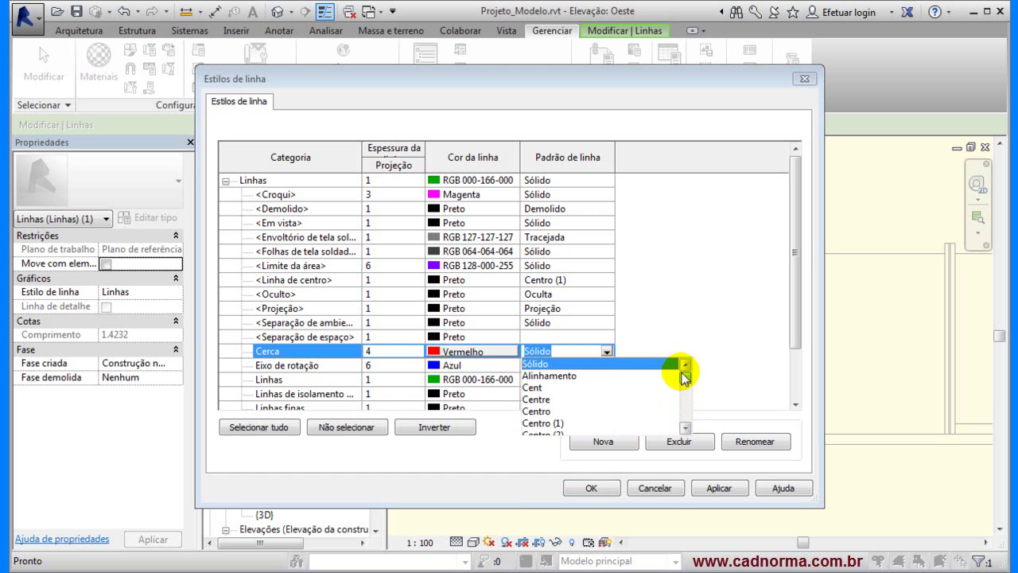
click(696, 334)
click(388, 351)
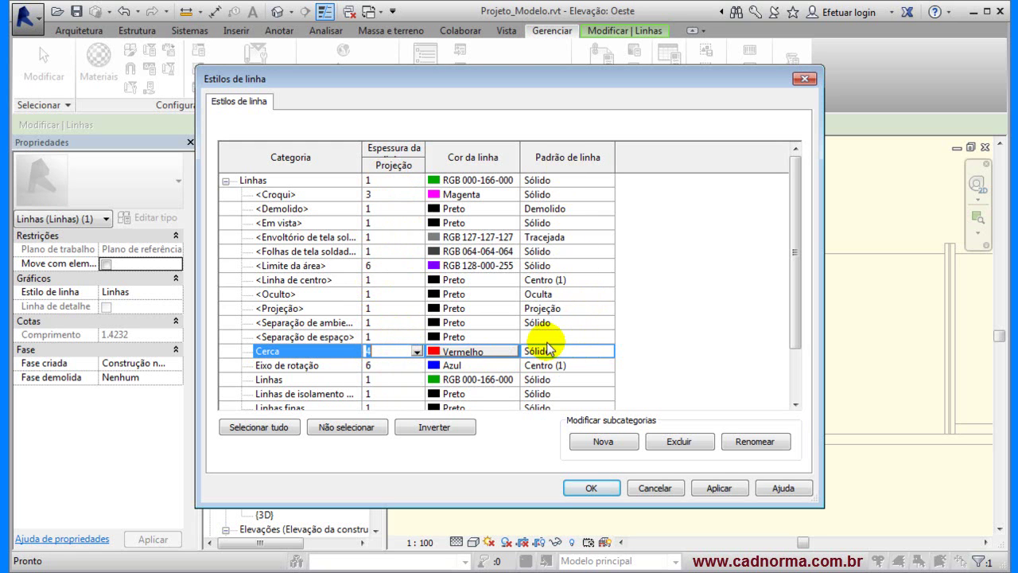
click(294, 358)
click(718, 487)
click(591, 487)
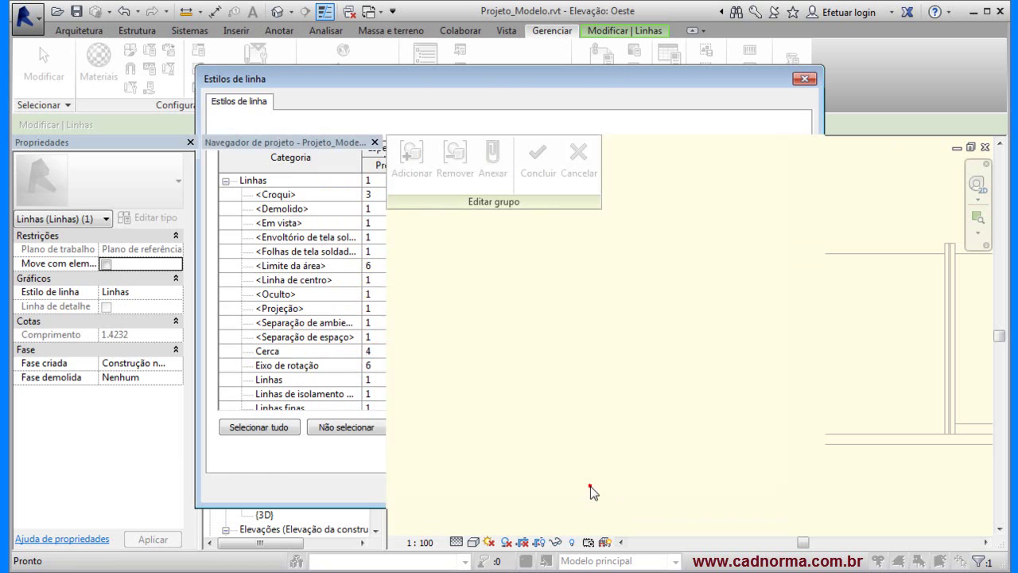
Assign the Cerca line style to the top model line in the group being edited.
click(615, 255)
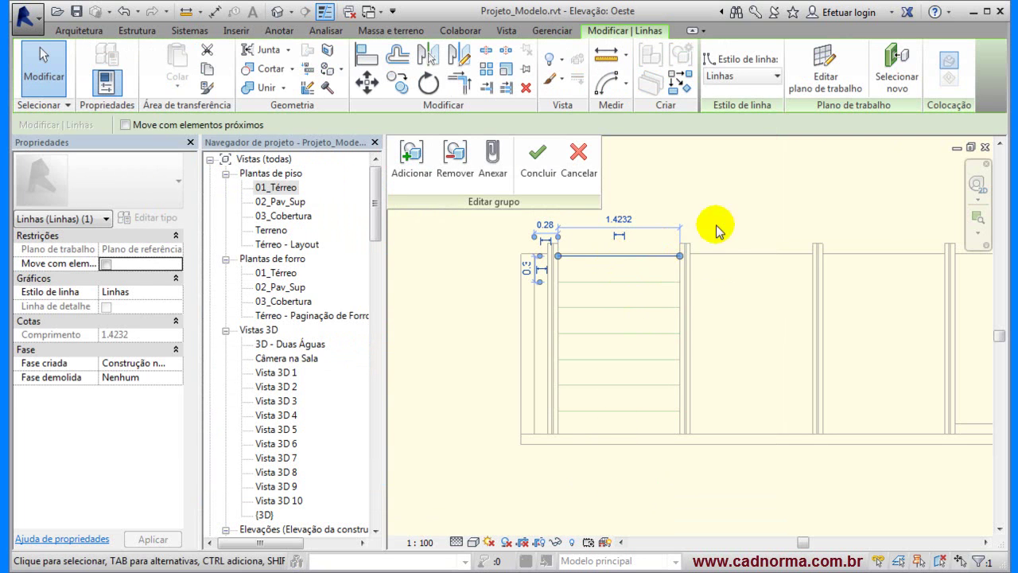
click(771, 75)
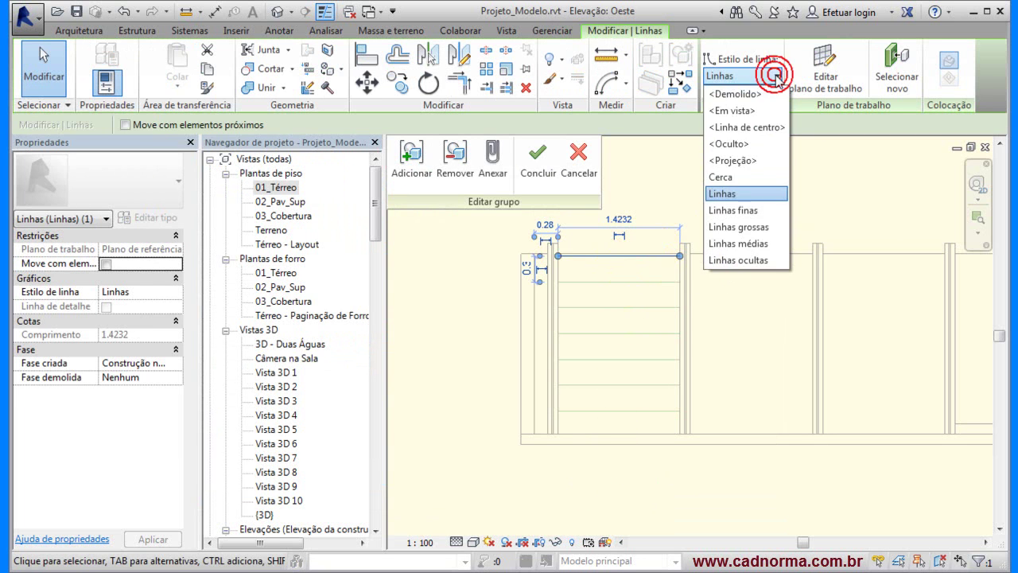
click(729, 179)
click(716, 197)
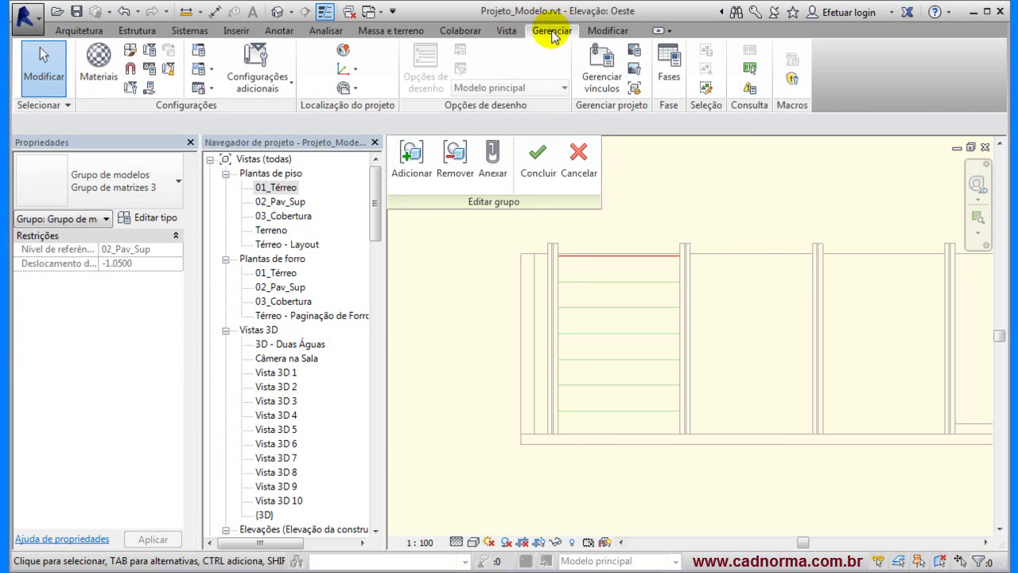
Review the project's line patterns and the model line weights defined for each view scale, leaving both settings unmodified.
click(265, 82)
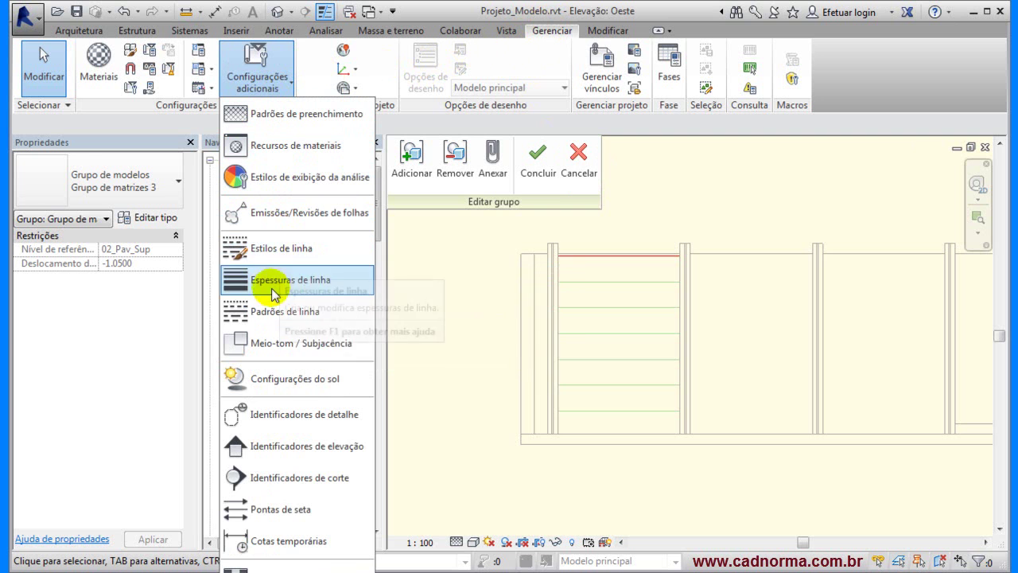
click(261, 314)
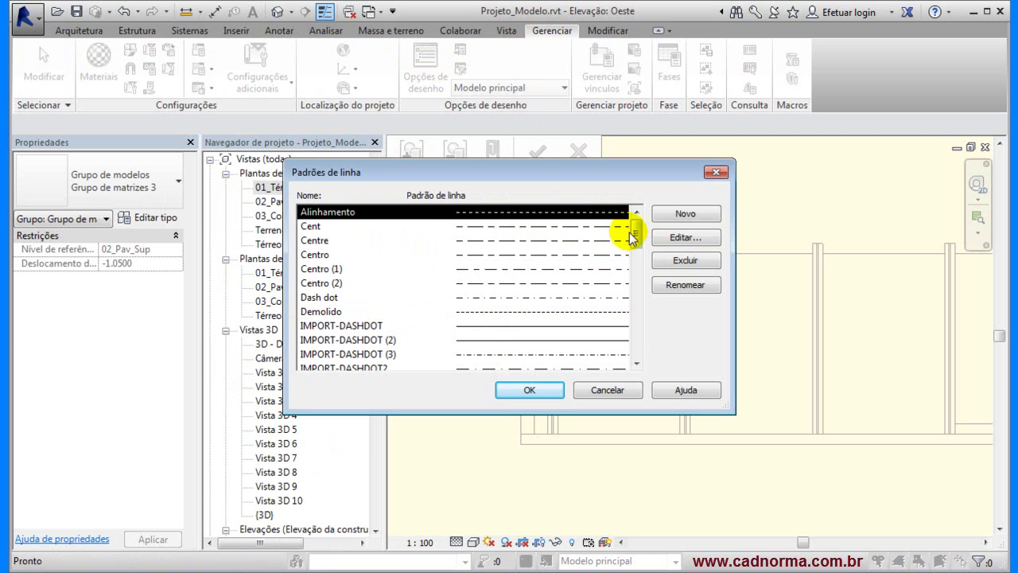
drag(636, 234, 640, 336)
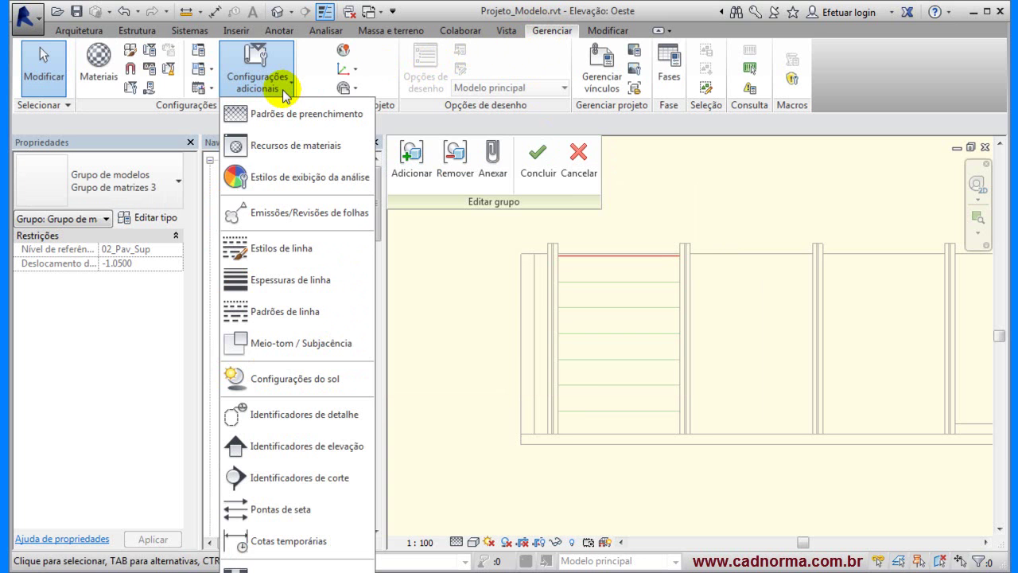
click(277, 280)
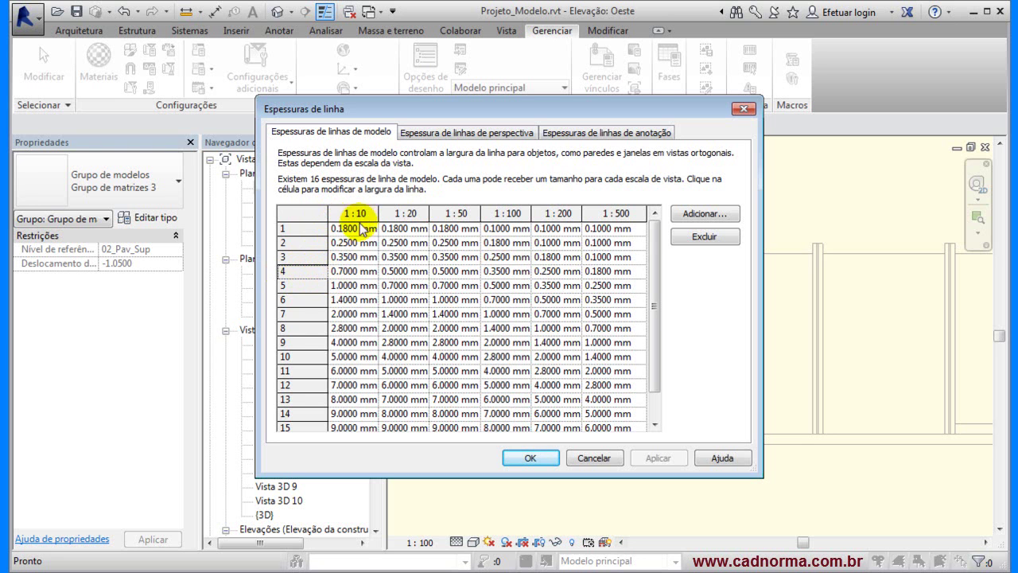
click(450, 273)
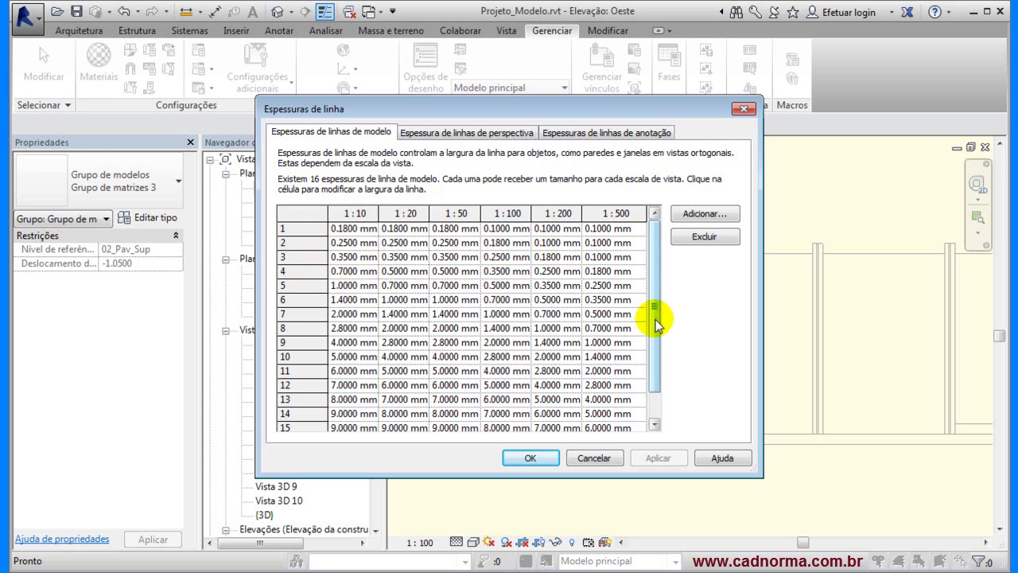
click(594, 458)
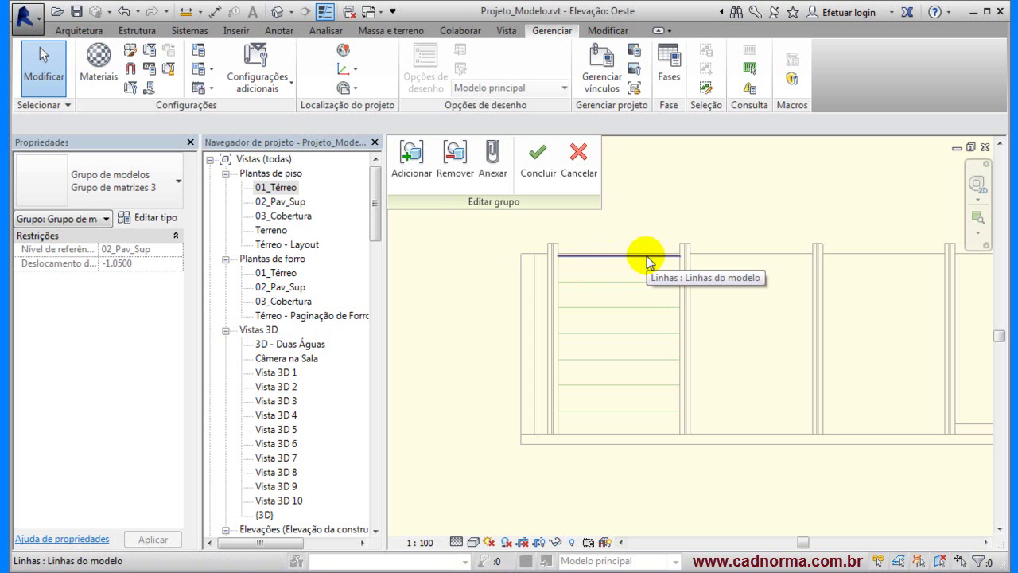
Finish editing the model line group.
click(538, 159)
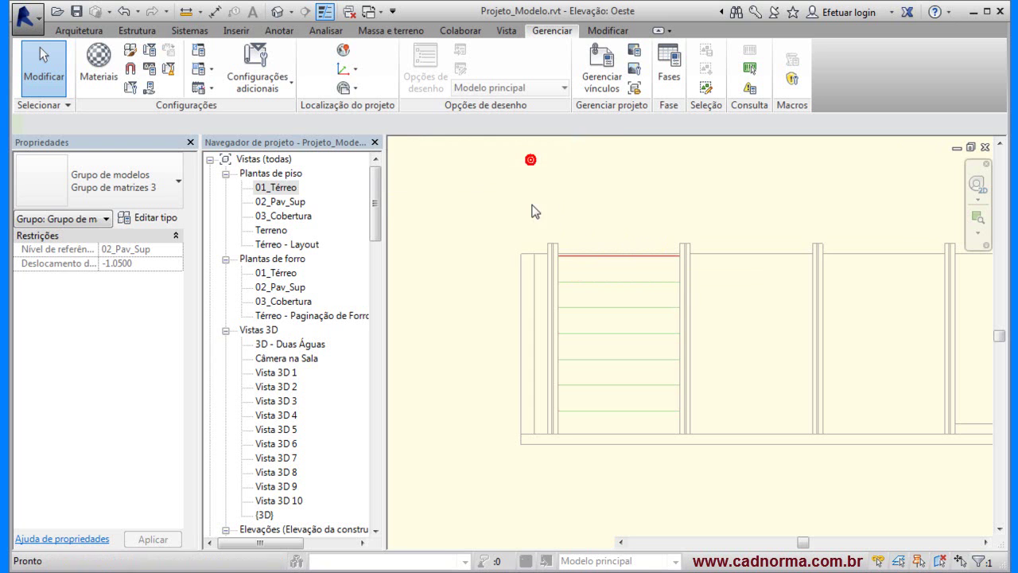
click(700, 227)
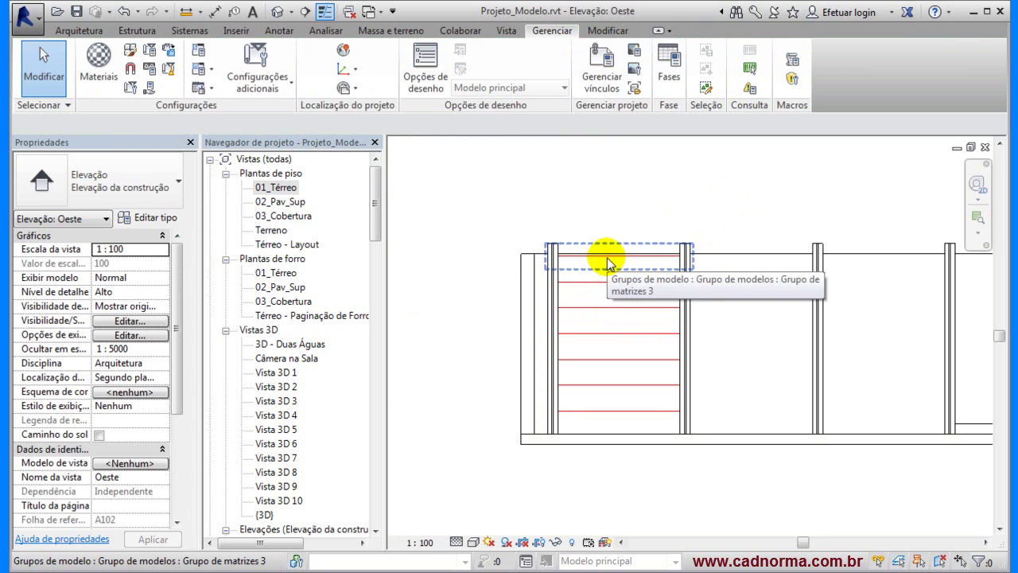
Array all seven horizontal line groups linearly along the fence with 19 grouped items, spaced by the distance between the first two columns.
scroll(655, 239, up, 2)
click(648, 256)
drag(657, 480, 603, 262)
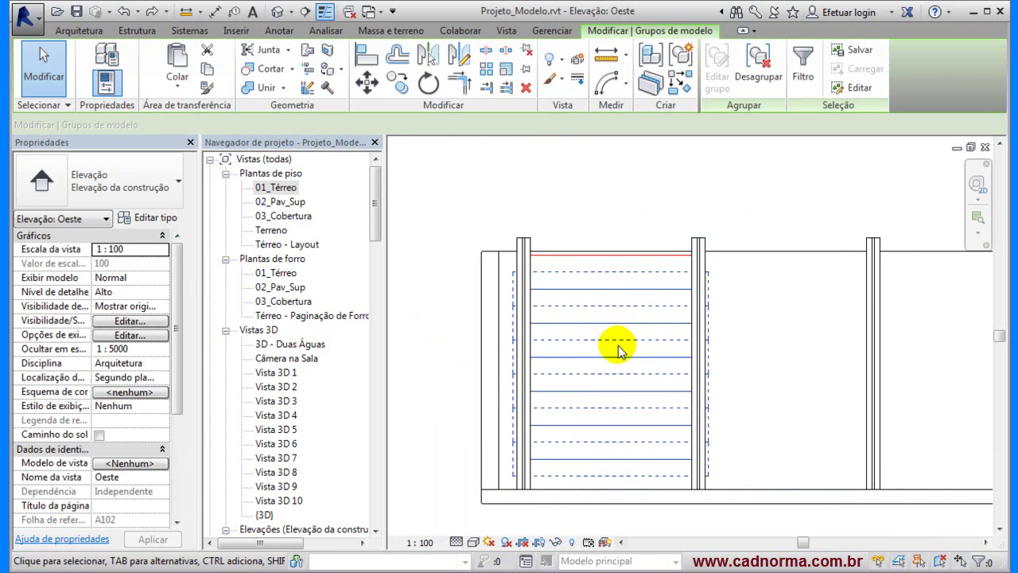
click(608, 254)
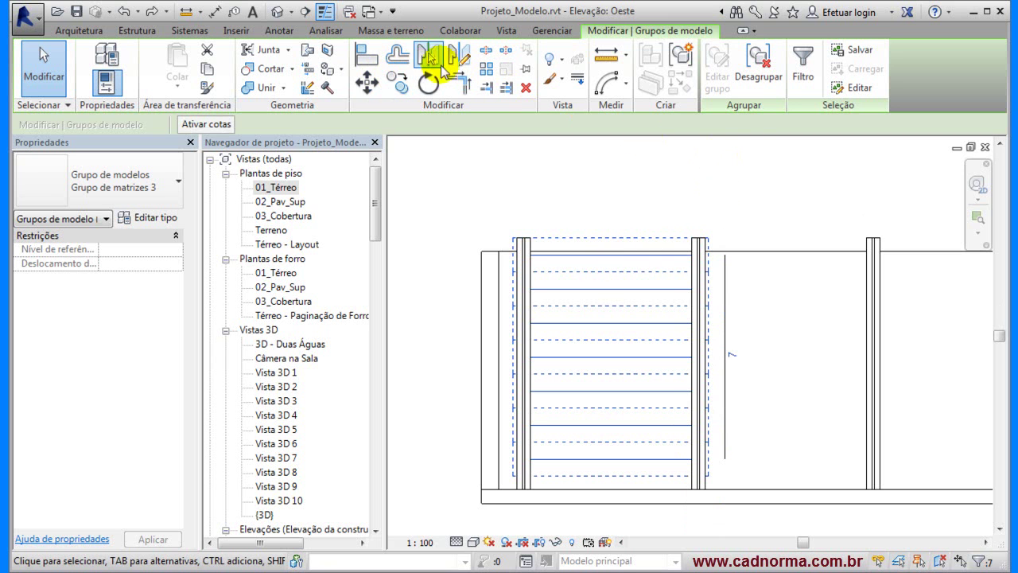
click(487, 71)
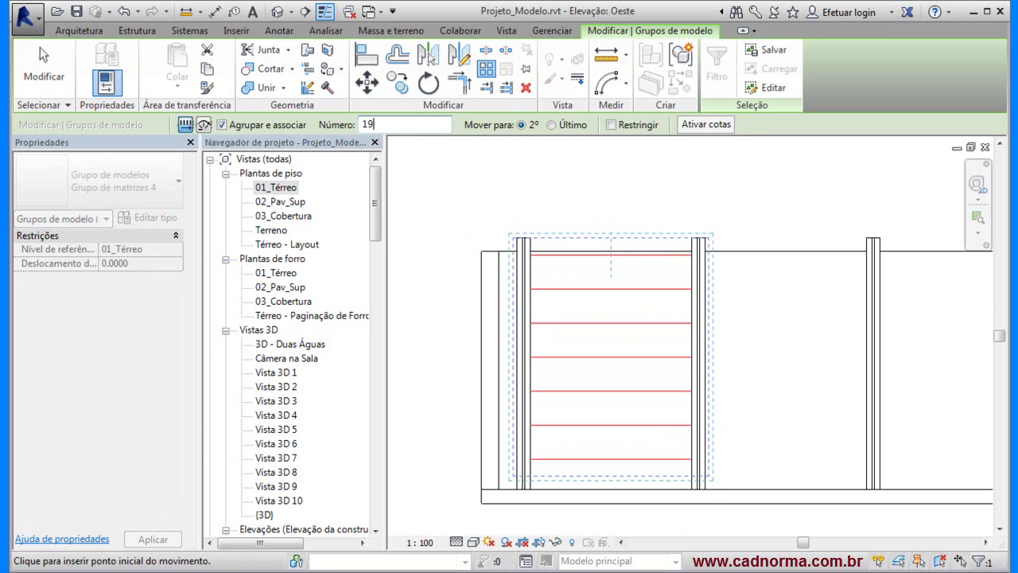
scroll(555, 228, up, 5)
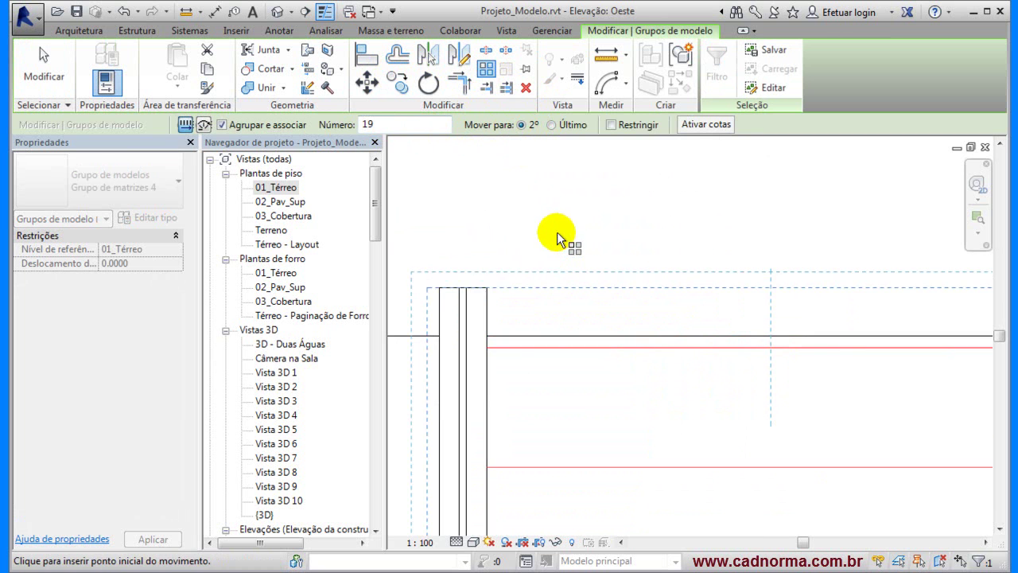
click(438, 288)
scroll(483, 245, down, 3)
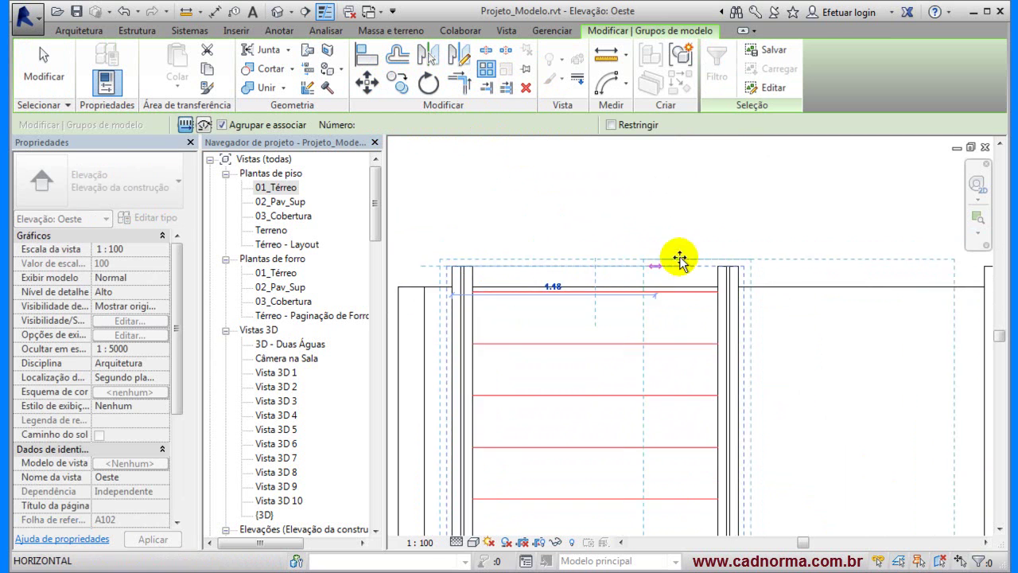
scroll(743, 244, up, 5)
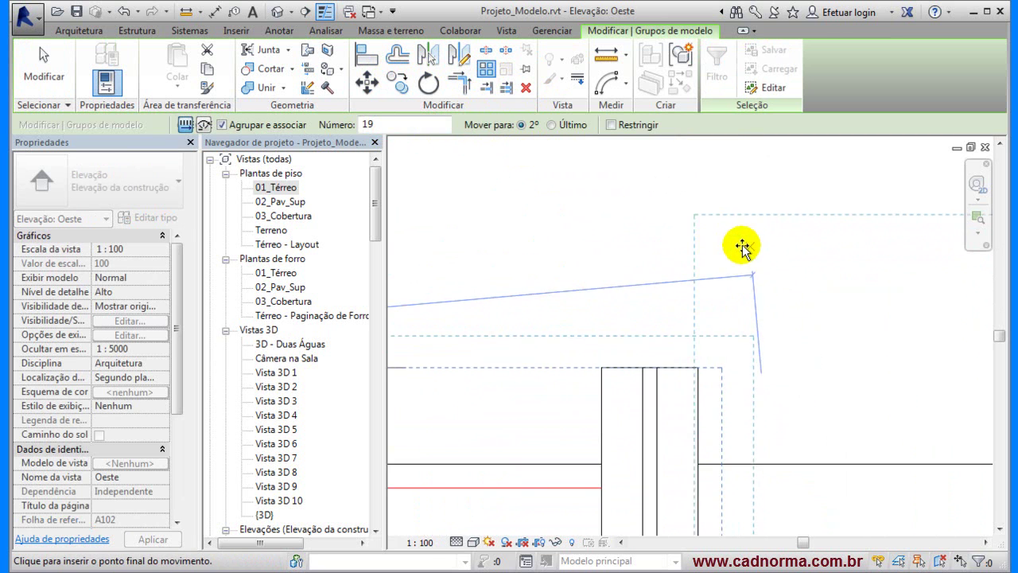
click(600, 369)
scroll(509, 389, down, 5)
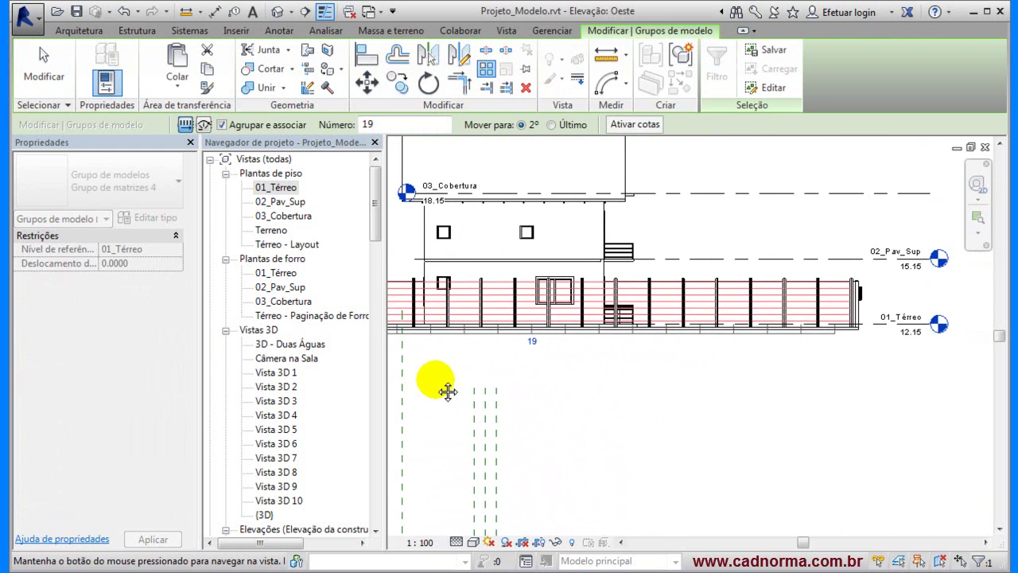
middle_drag(486, 393, 643, 389)
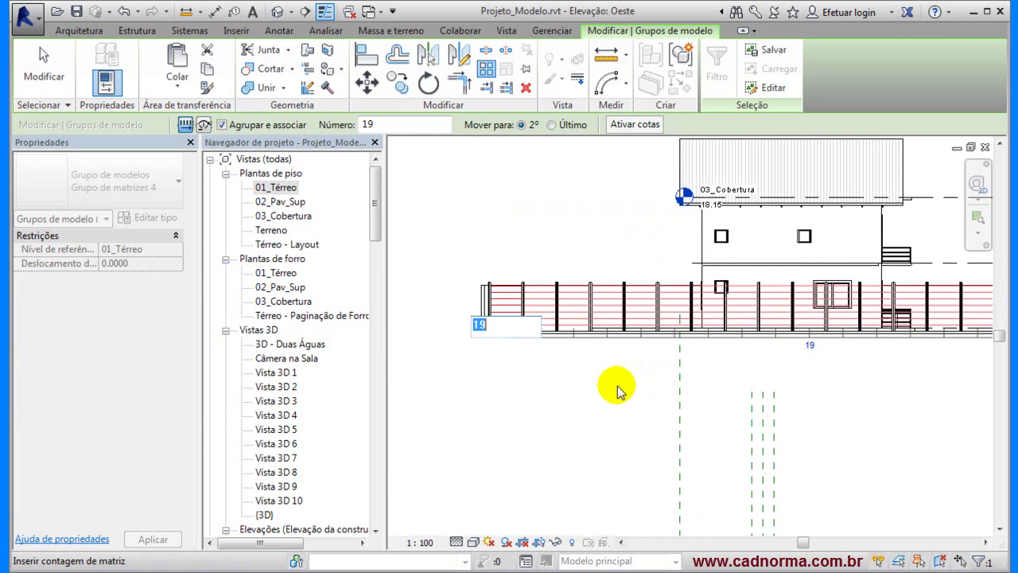
key(Escape)
scroll(586, 388, down, 2)
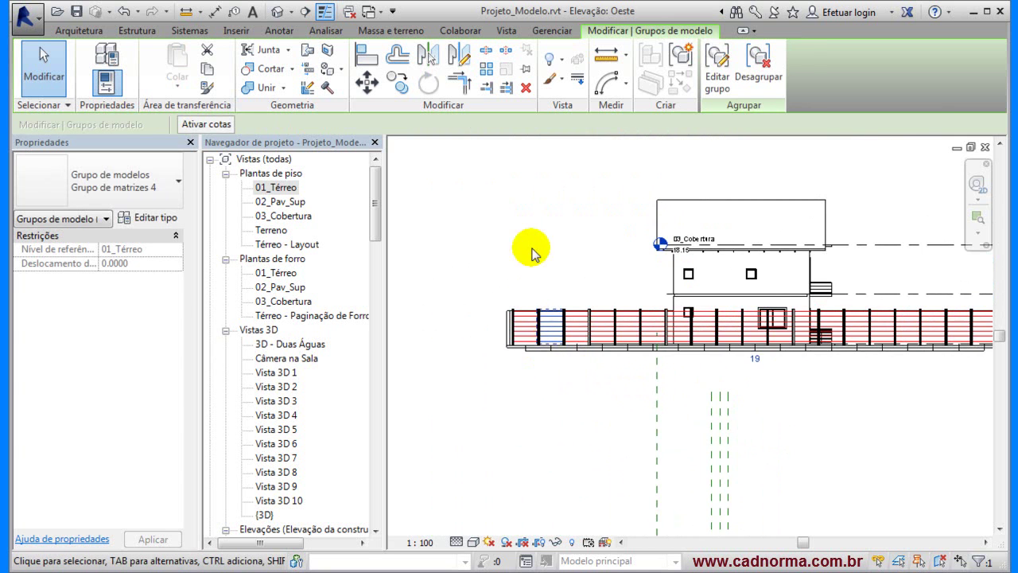
click(530, 223)
Open the default 3D view at the fence and turn off thin line display.
click(277, 11)
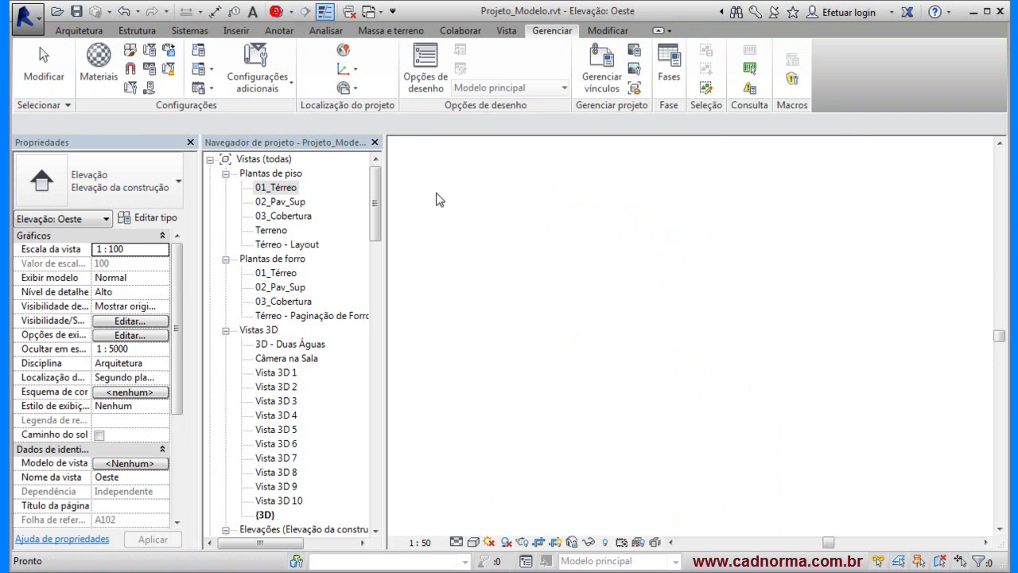
middle_drag(668, 332, 639, 265)
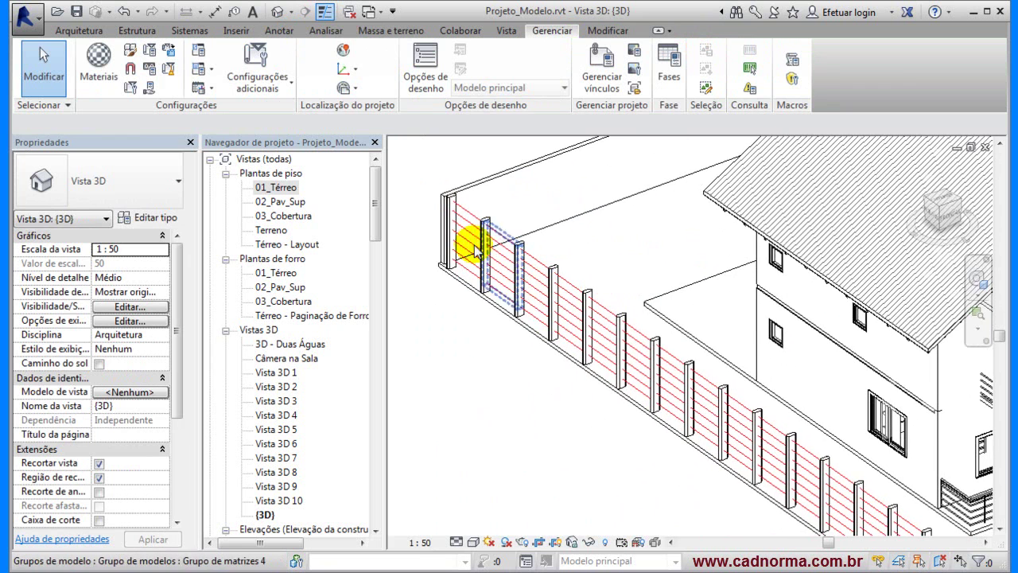
click(325, 12)
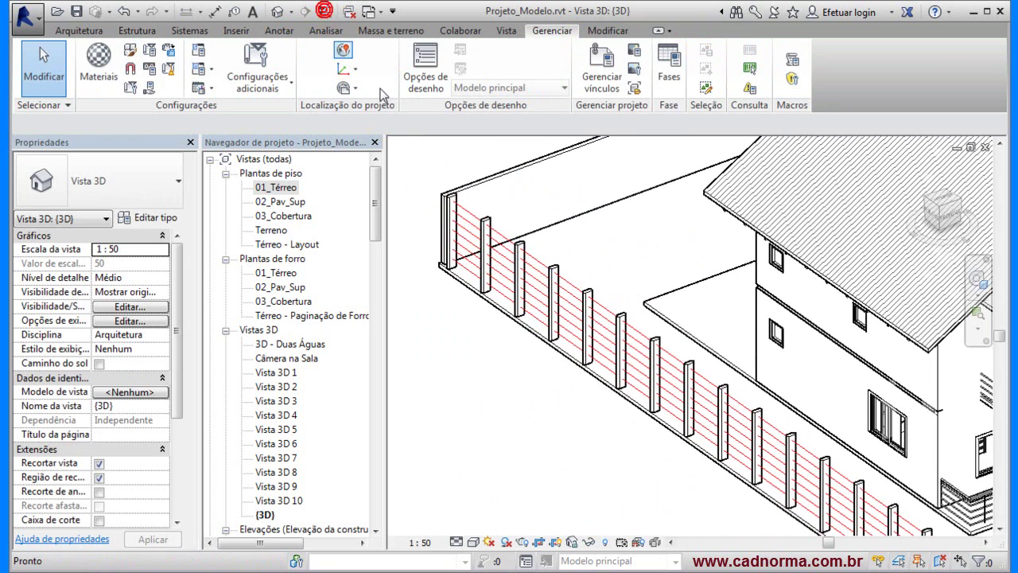
Examine the line thickness of the arrayed fence in 3D, along with the adjacent house and its small canopy.
scroll(478, 224, up, 5)
scroll(720, 231, down, 4)
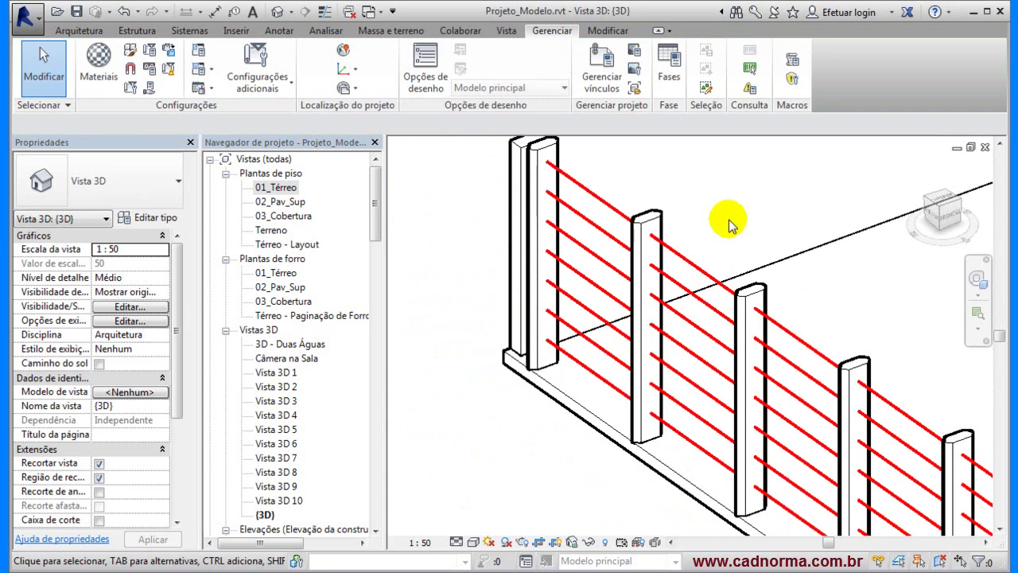
scroll(784, 209, down, 2)
middle_drag(785, 210, 616, 212)
scroll(616, 213, down, 4)
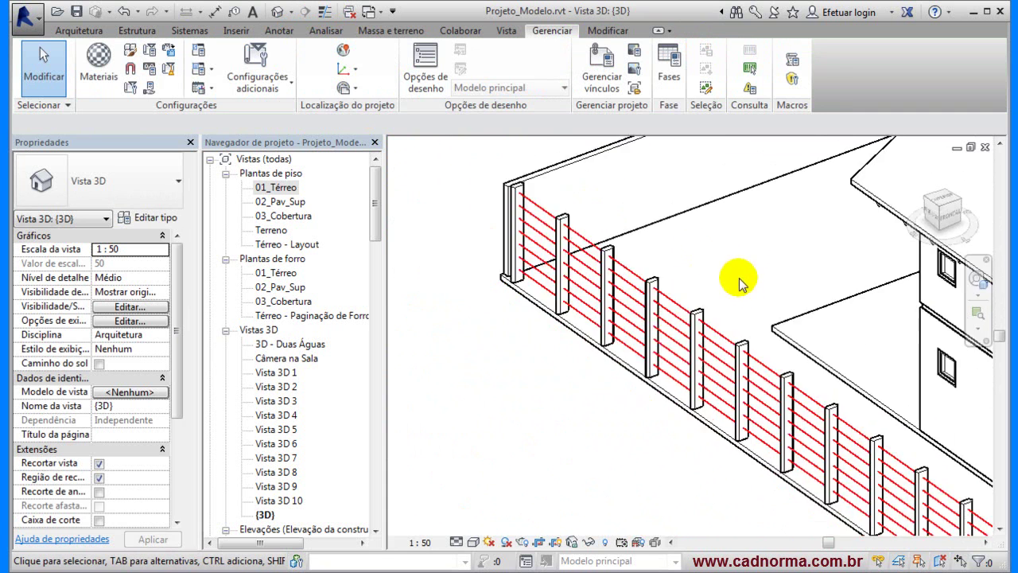
middle_drag(835, 388, 461, 284)
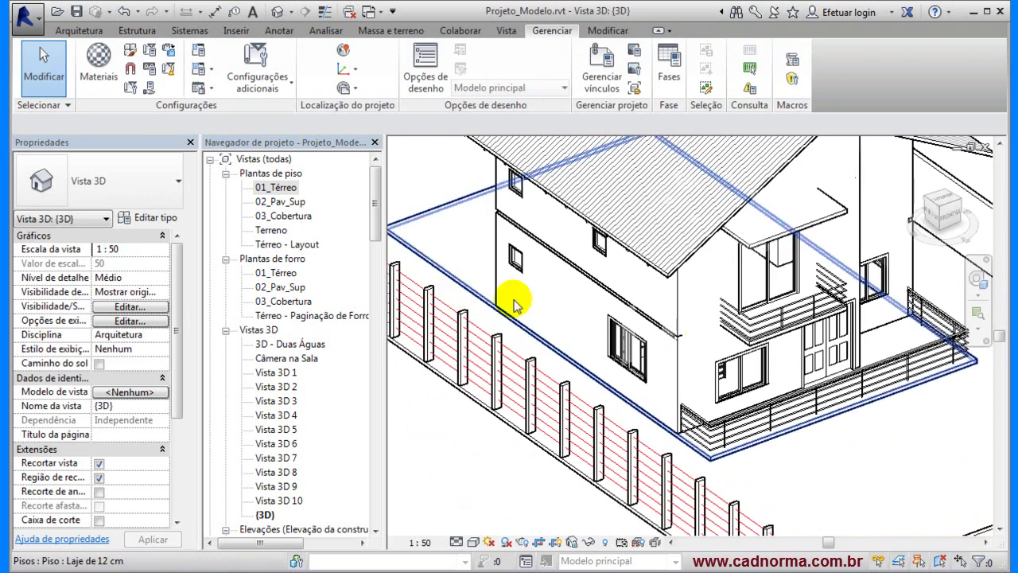
scroll(770, 255, up, 4)
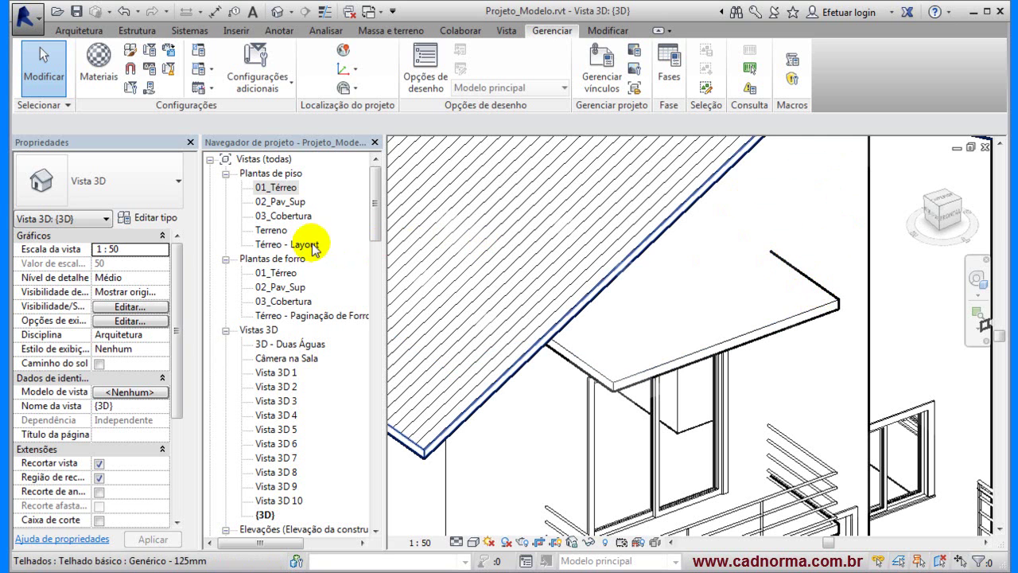
In the 03_Cobertura floor plan, place a reference plane offset 0.1 inward from the left edge of the projecting canopy.
double_click(281, 216)
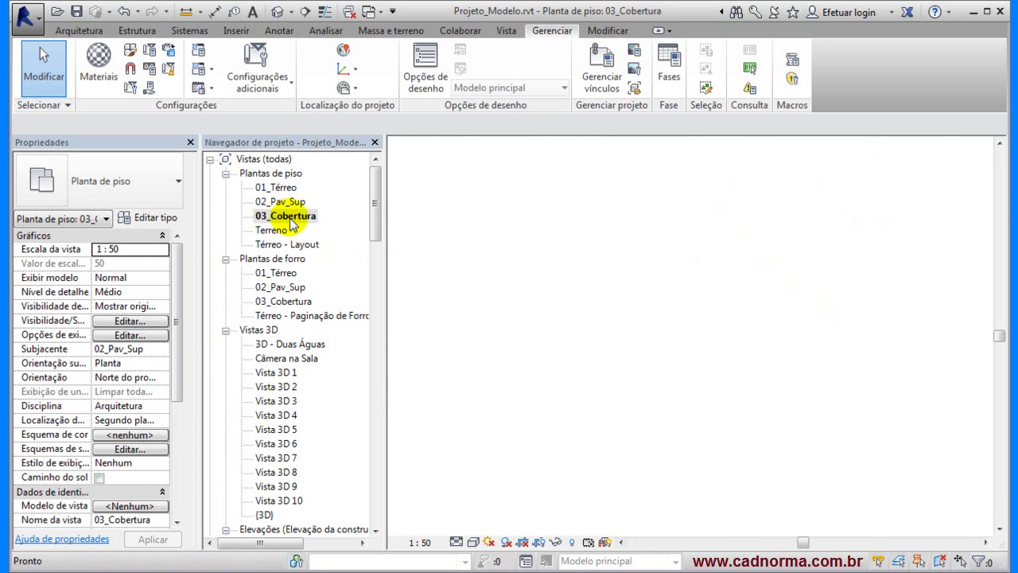
mouse_move(590, 305)
middle_down()
mouse_move(564, 405)
mouse_move(555, 403)
middle_up()
click(77, 35)
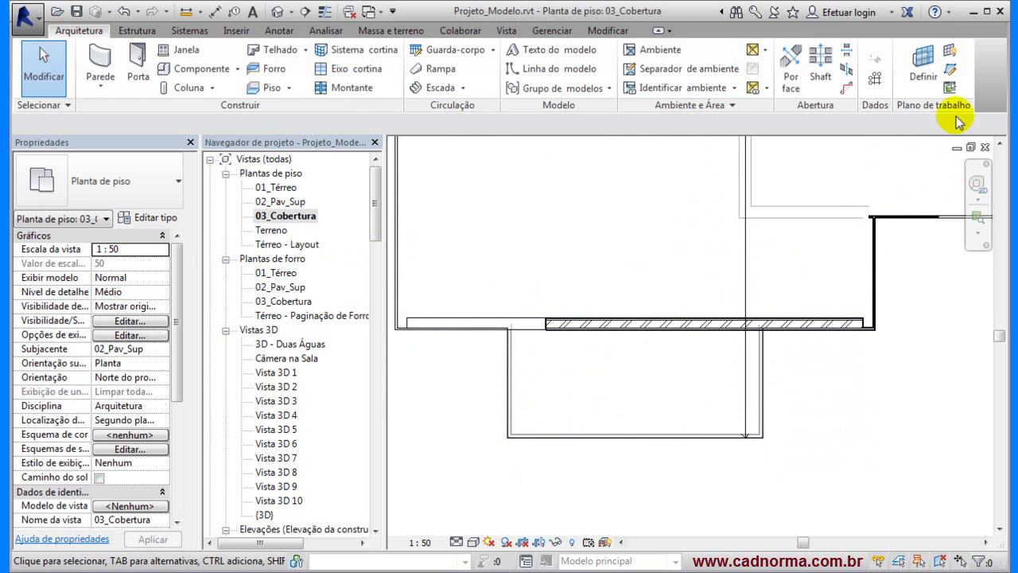
click(952, 72)
scroll(520, 329, up, 1)
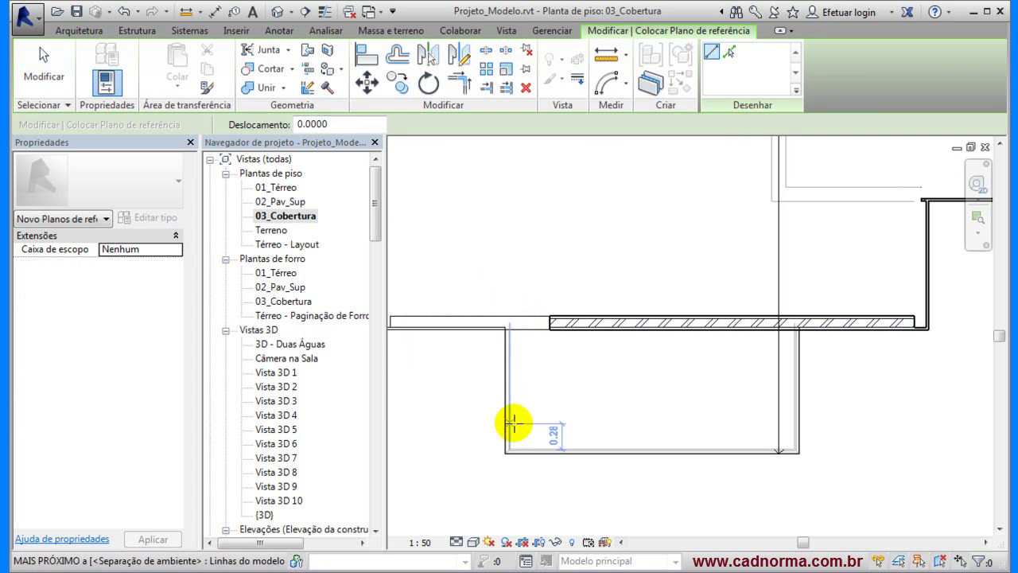
click(731, 53)
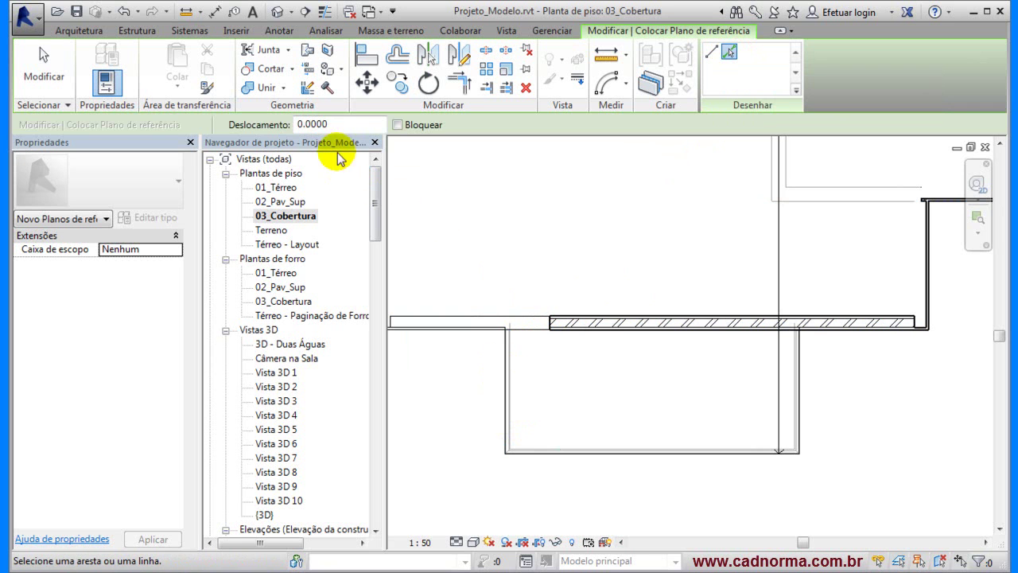
text(.)
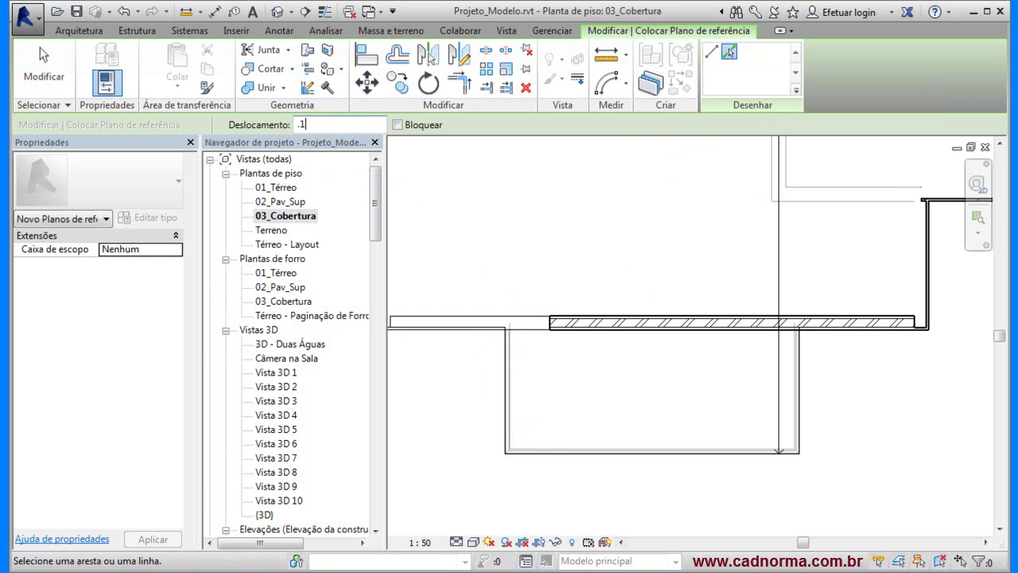
click(508, 389)
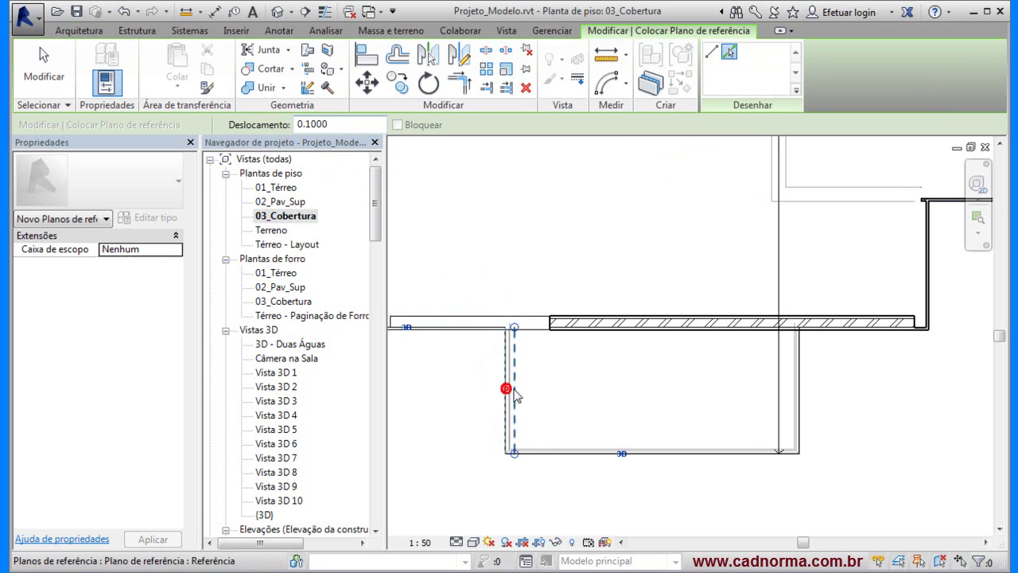
Place a second reference plane offset 0.1 inward from the canopy's right edge, and remove it again.
click(797, 392)
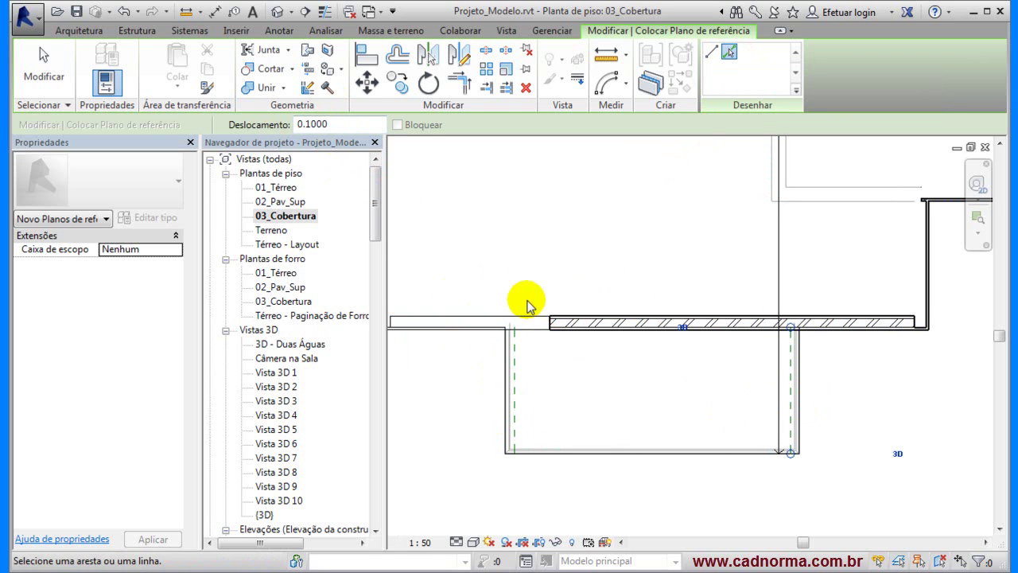
key(Escape)
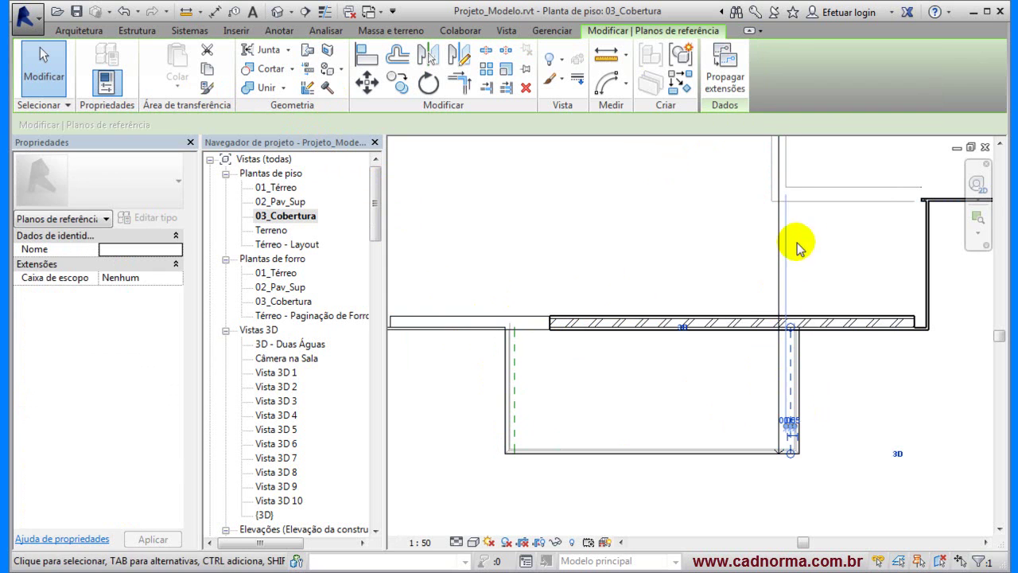
key(Escape)
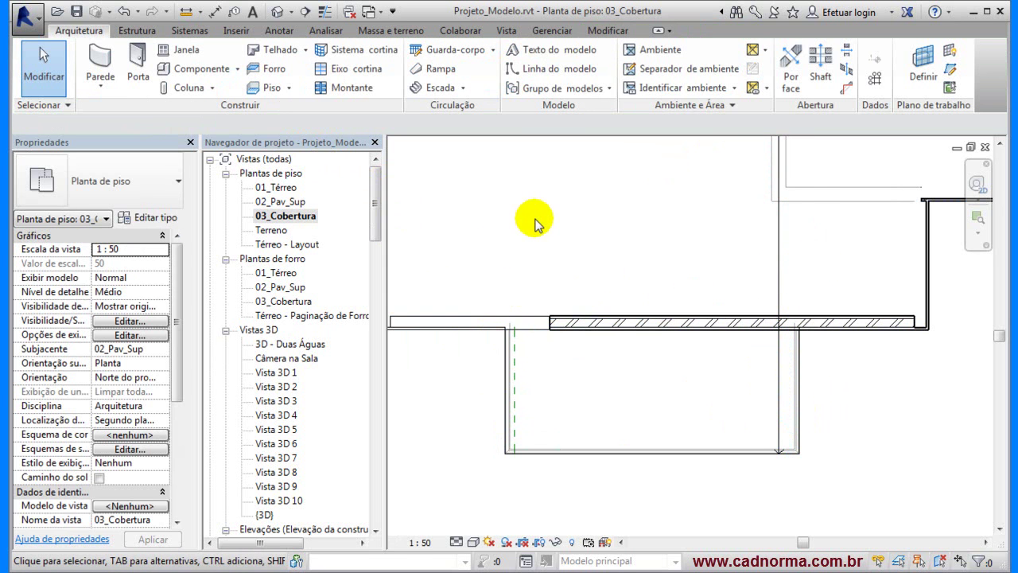
Set the work plane to the reference plane near the canopy's left edge and open the Oeste elevation for it.
click(928, 62)
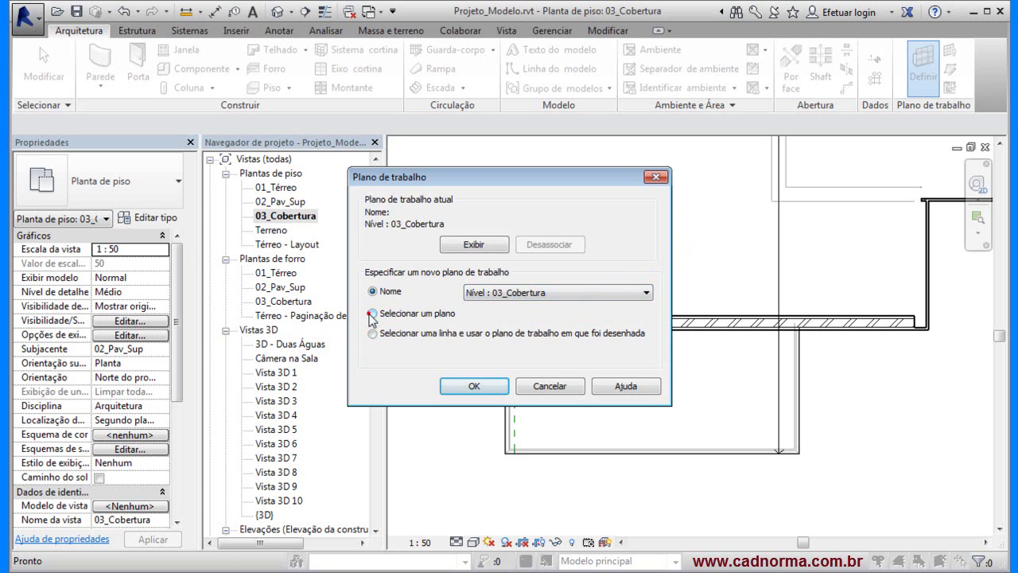
click(475, 387)
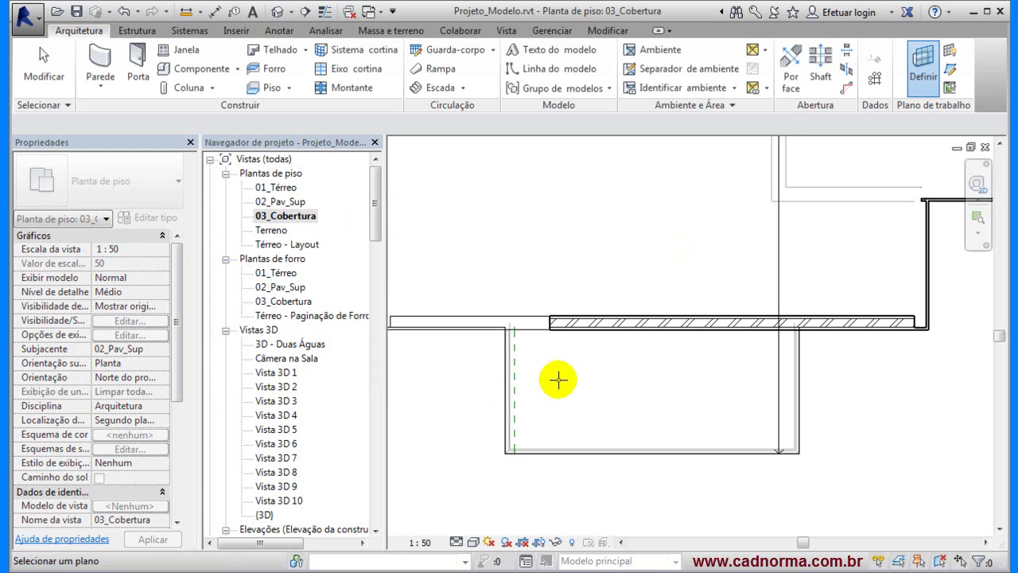
click(516, 395)
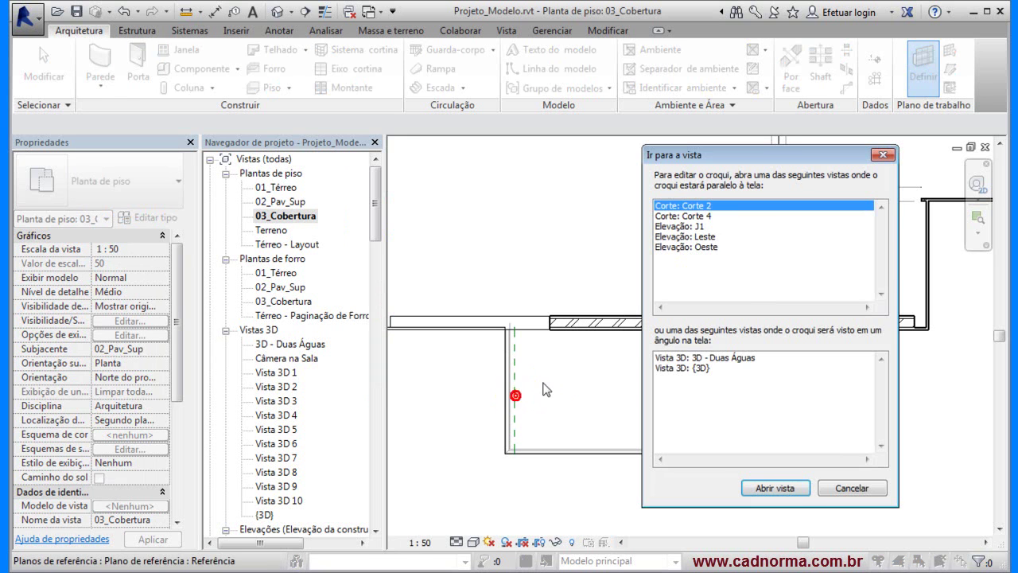
click(679, 248)
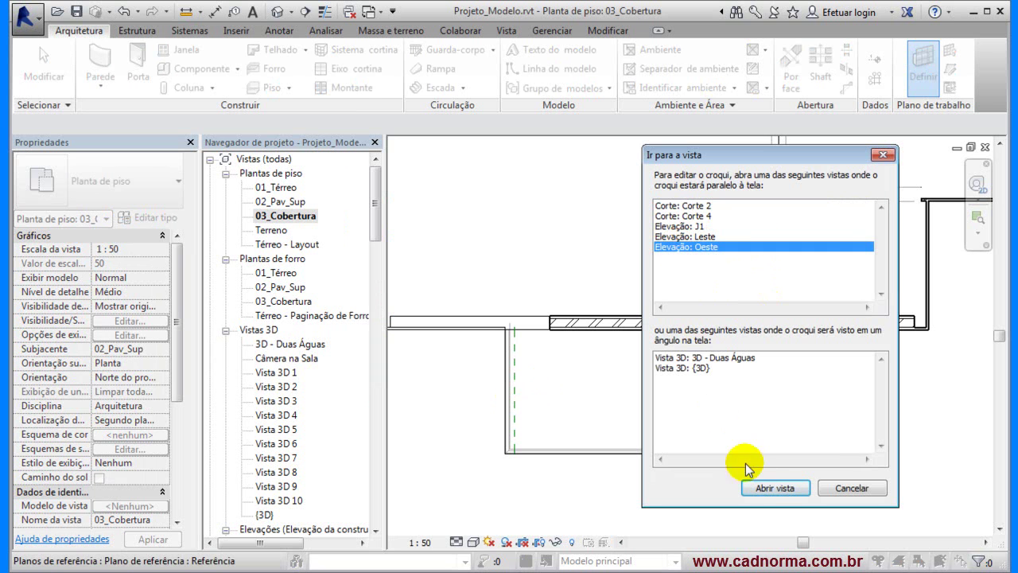
click(772, 488)
Temporarily hide the roof in the Oeste elevation to clear the area around the canopy.
middle_drag(837, 254, 751, 383)
scroll(728, 344, up, 4)
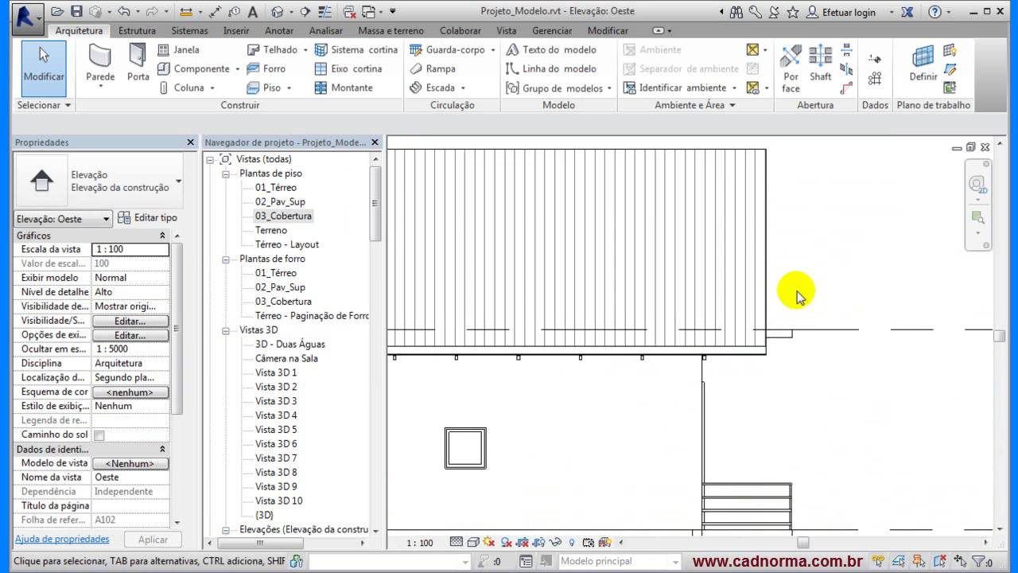
click(765, 249)
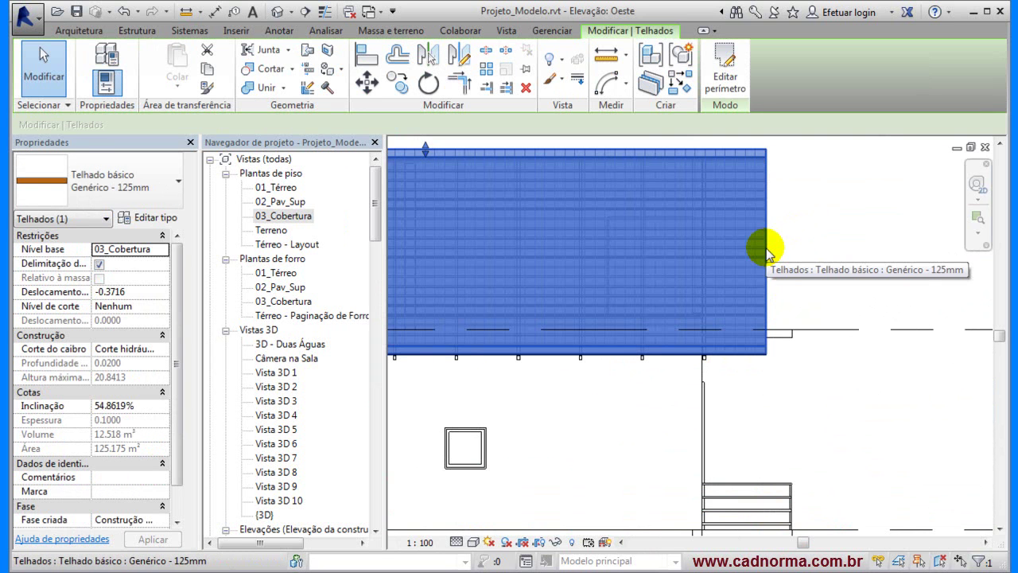
key(h)
key(h)
scroll(846, 311, down, 2)
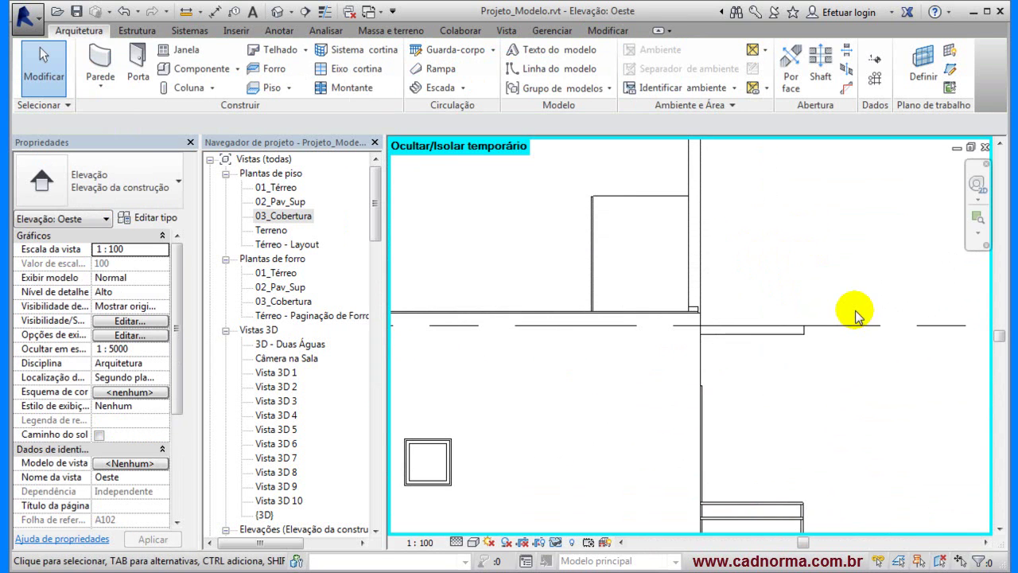
Draw a diagonal model line from the canopy's top near its outer end up to the wall, about 1.78 long at 45°.
middle_drag(784, 265, 698, 297)
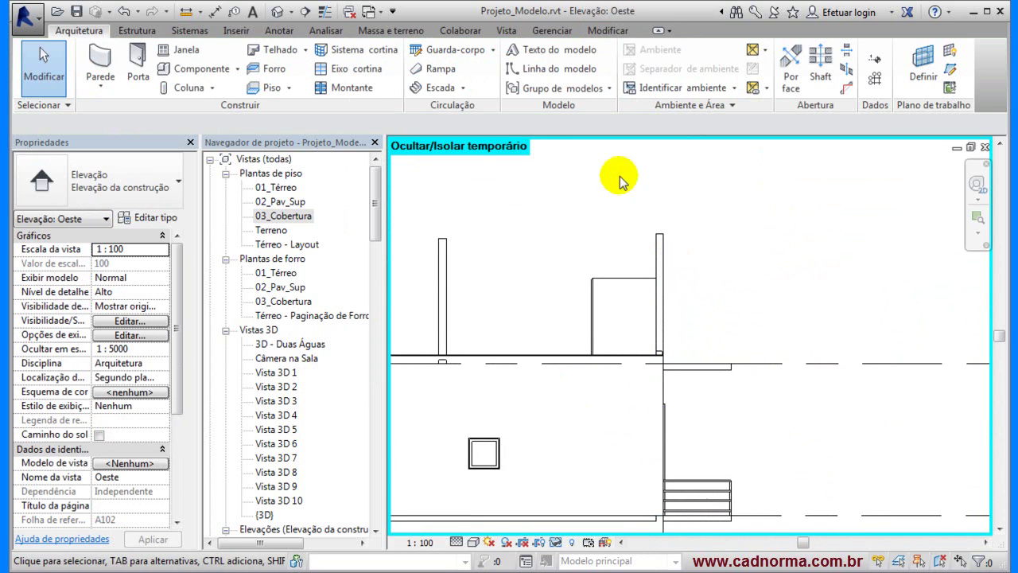
click(525, 69)
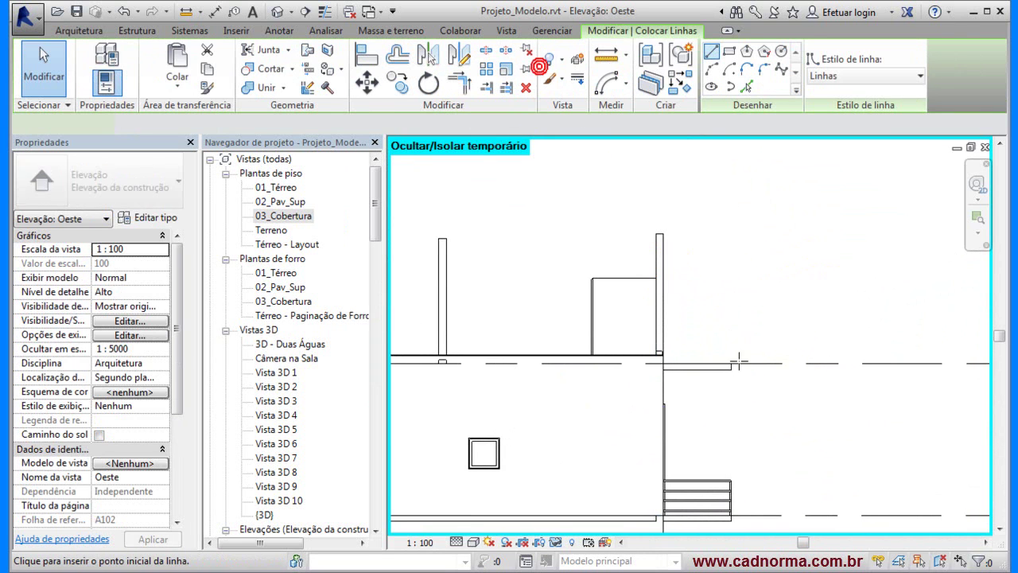
scroll(732, 342, up, 3)
click(707, 358)
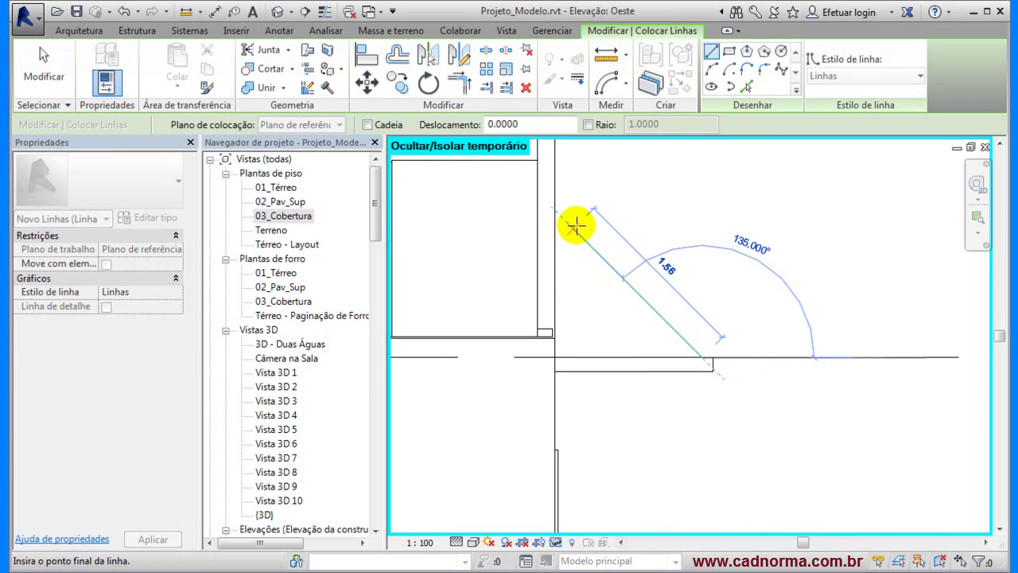
click(556, 212)
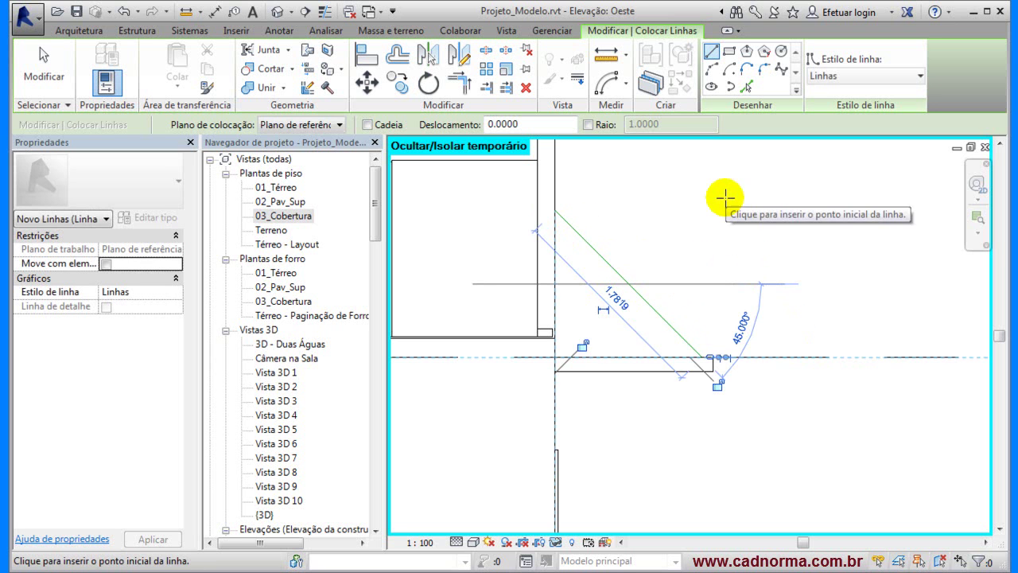
Change the diagonal model line's style to Linhas médias.
click(920, 75)
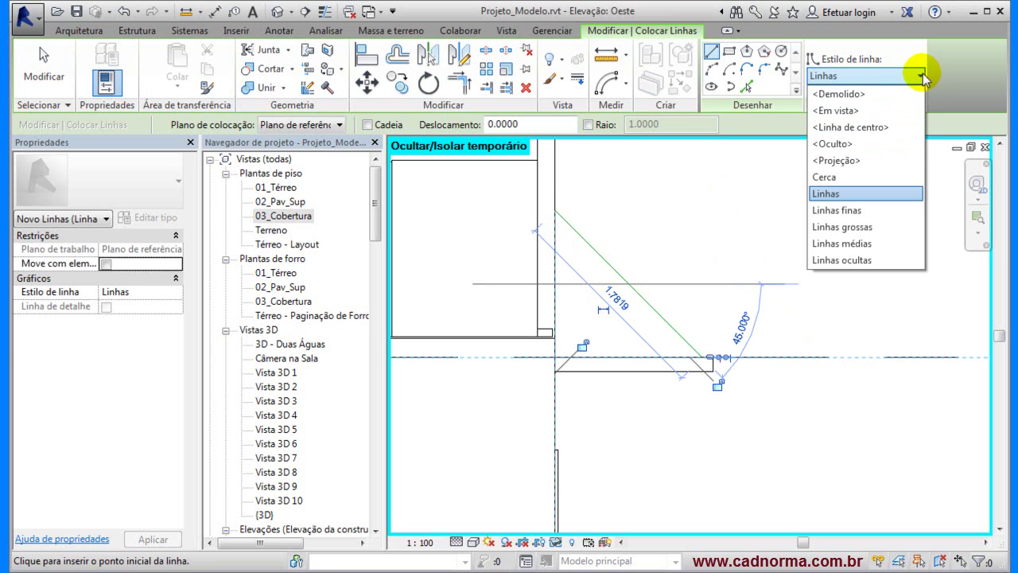
click(863, 245)
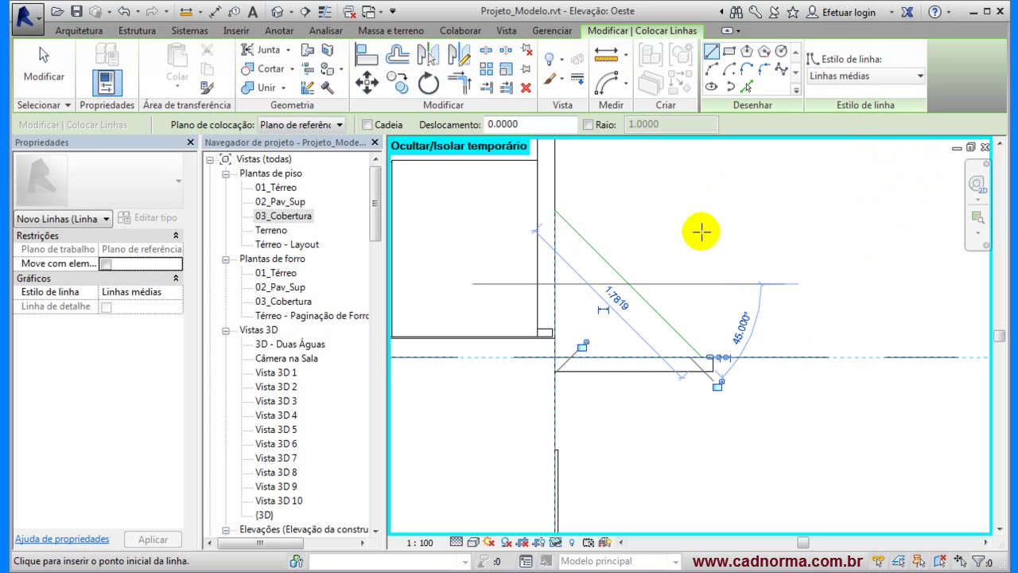
click(699, 217)
key(Escape)
key(Escape)
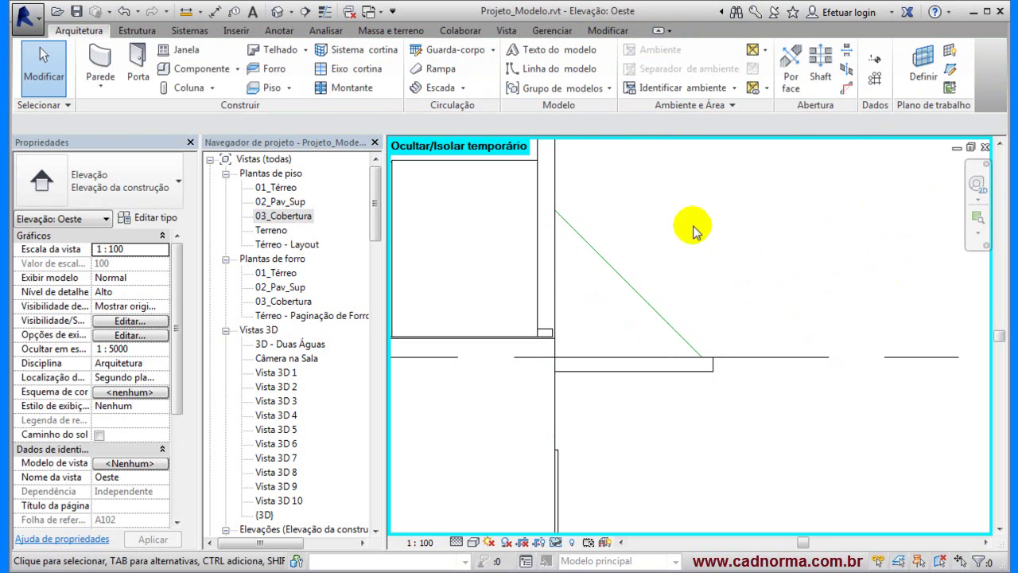
click(636, 292)
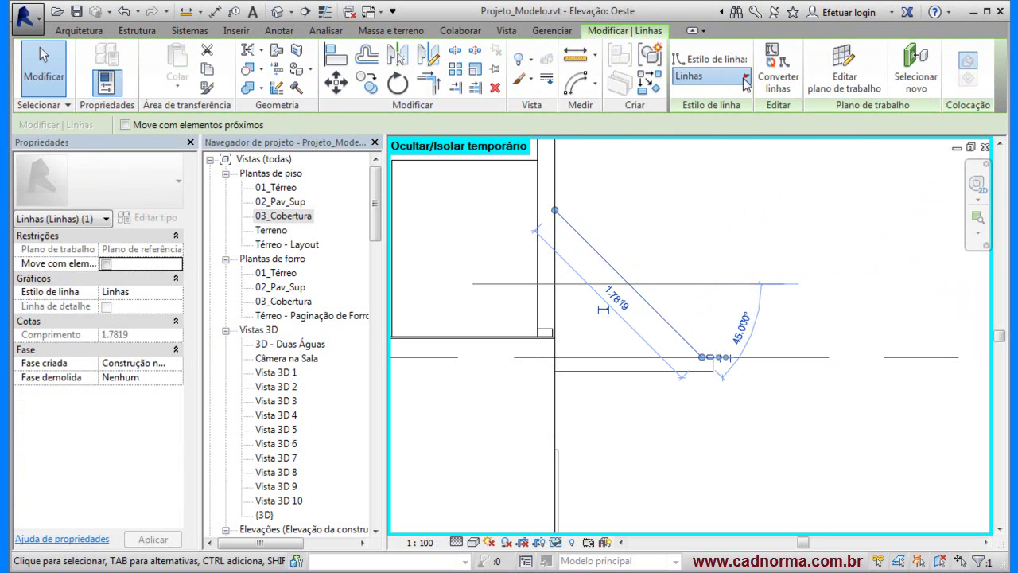
click(708, 75)
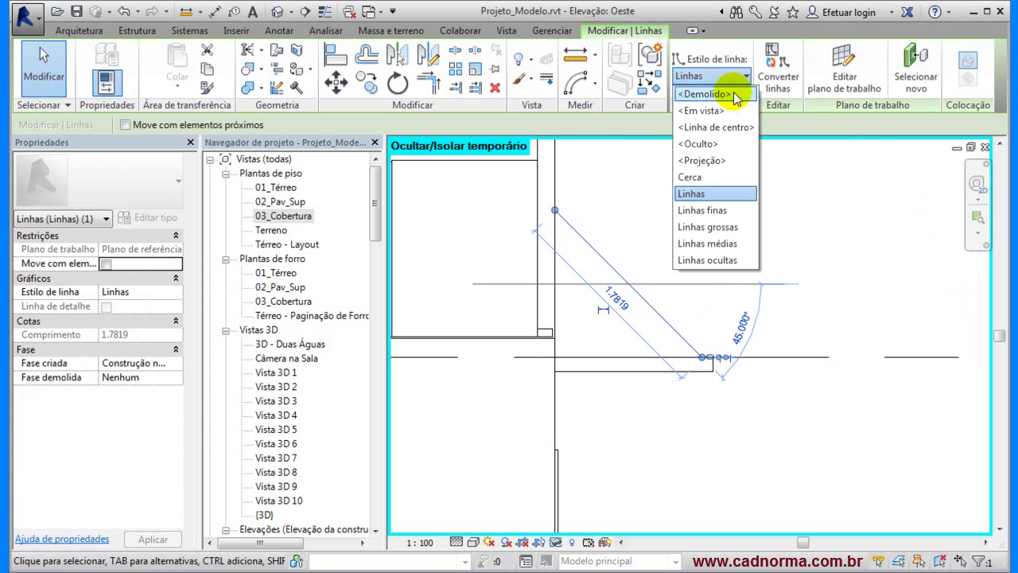
click(731, 243)
click(682, 227)
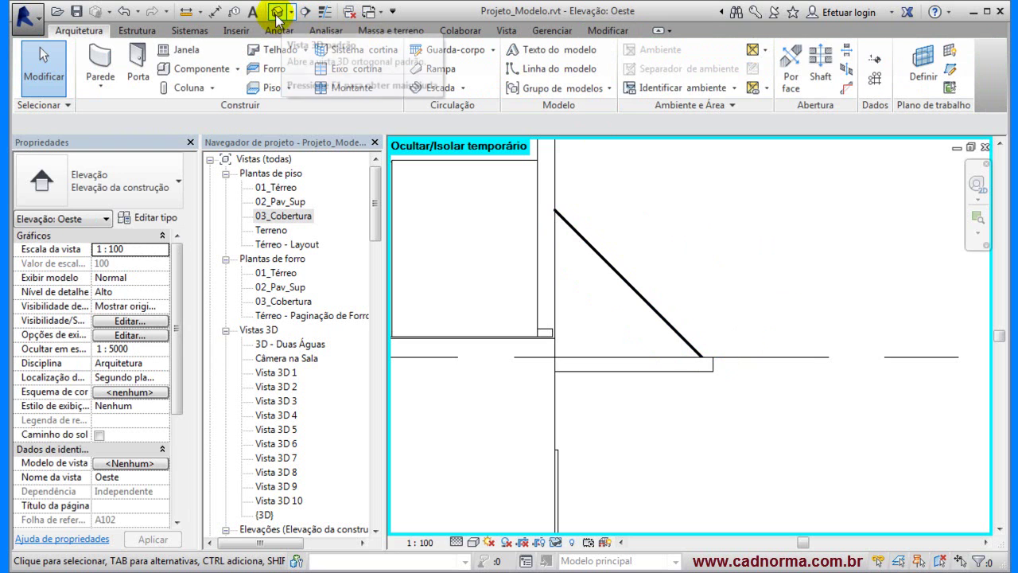
Examine the diagonal line above the canopy in the default 3D view.
click(277, 12)
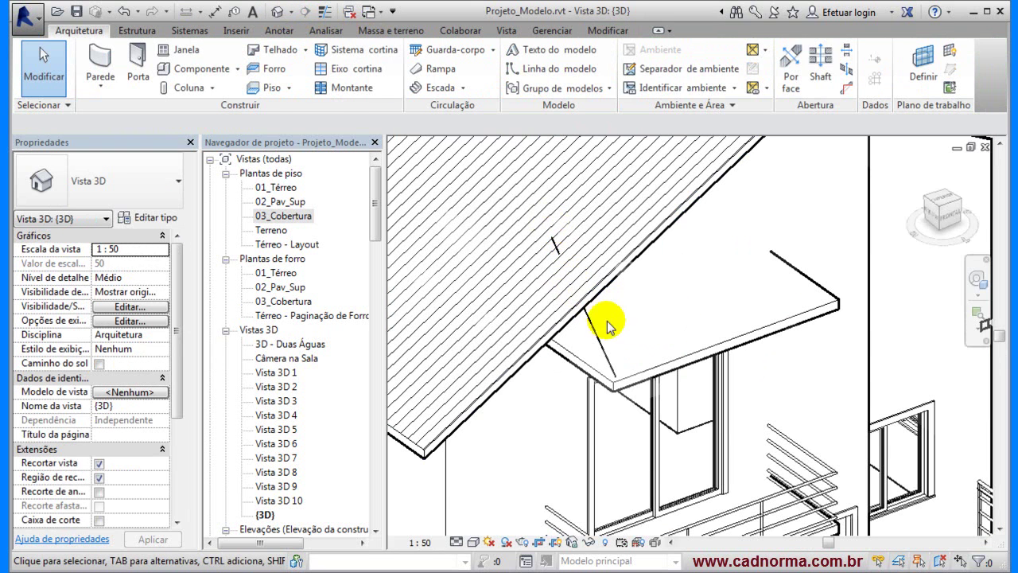
scroll(641, 341, down, 2)
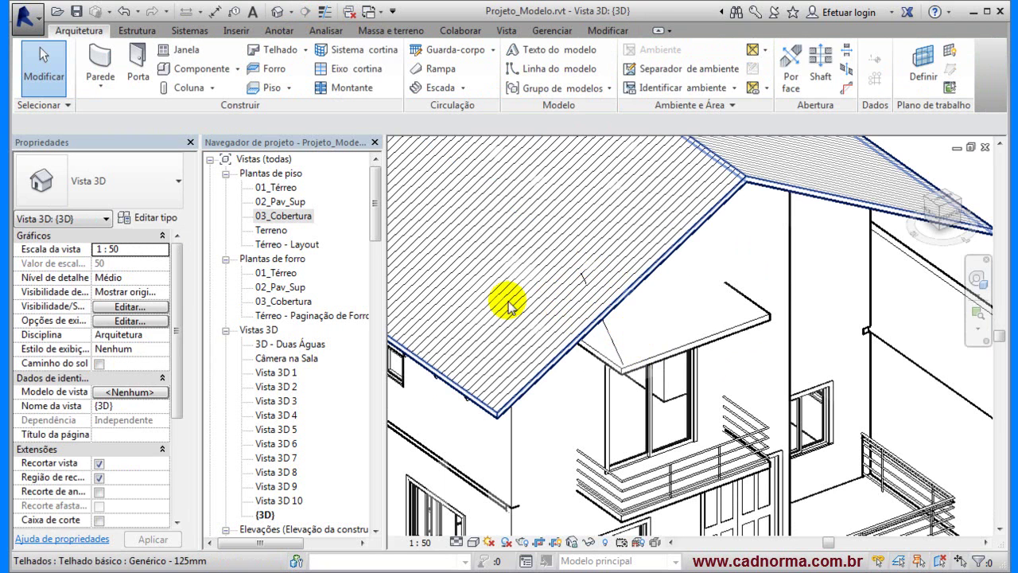
Return to the Oeste elevation through the canopy's reference plane and lower the diagonal line's upper end along the wall to about 39°.
double_click(285, 215)
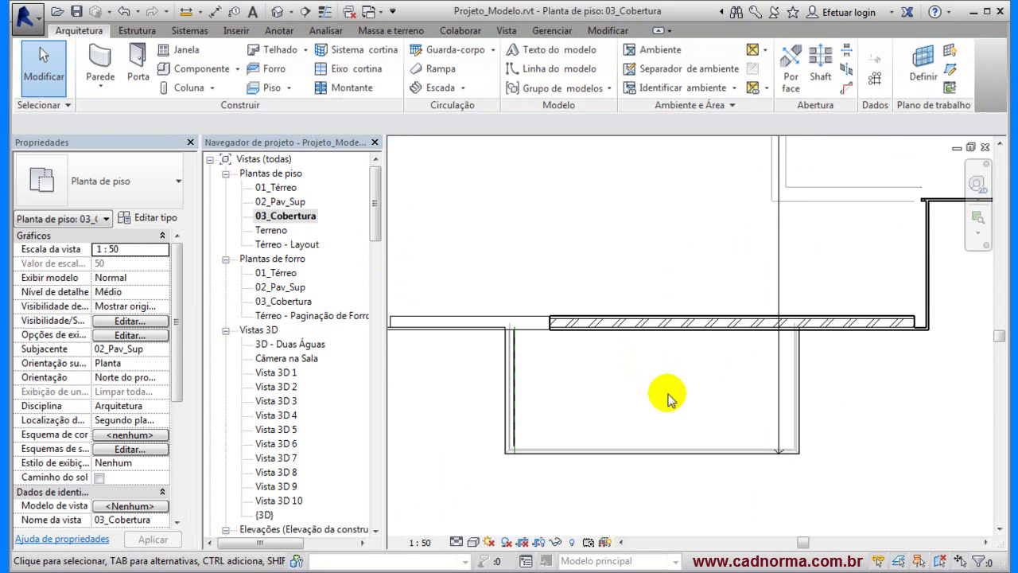
click(925, 70)
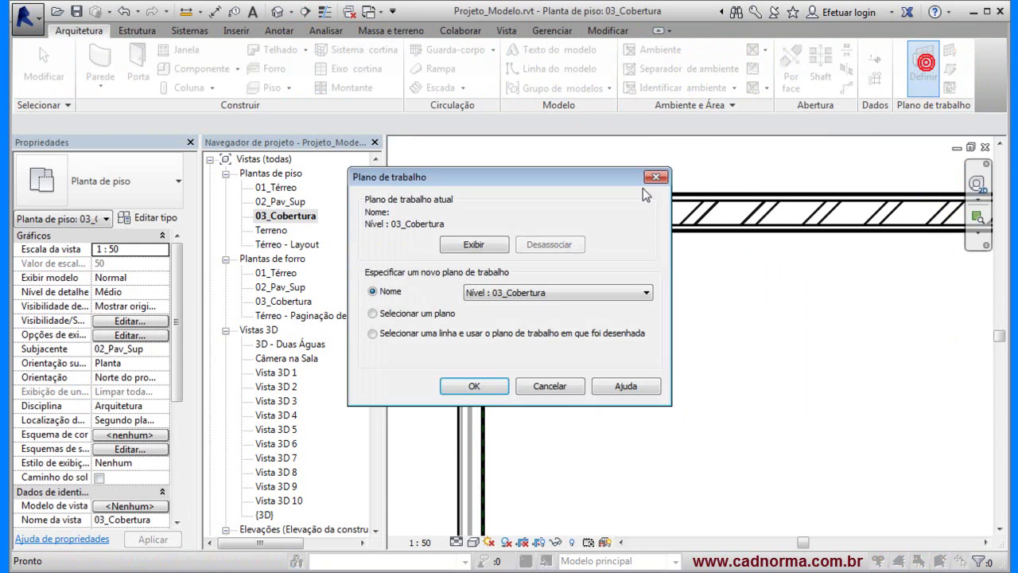
click(473, 386)
click(482, 225)
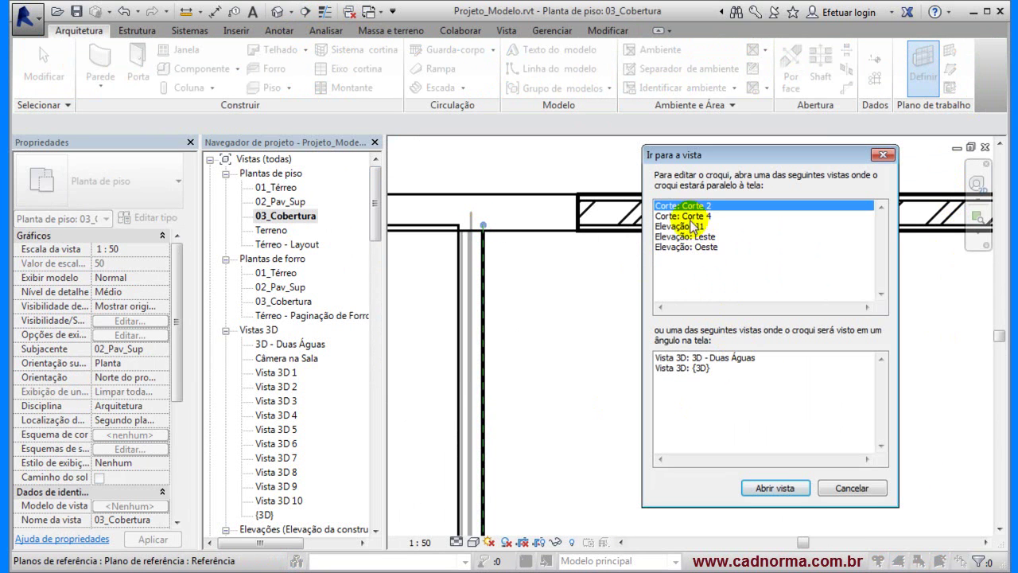
click(681, 248)
click(775, 487)
click(664, 320)
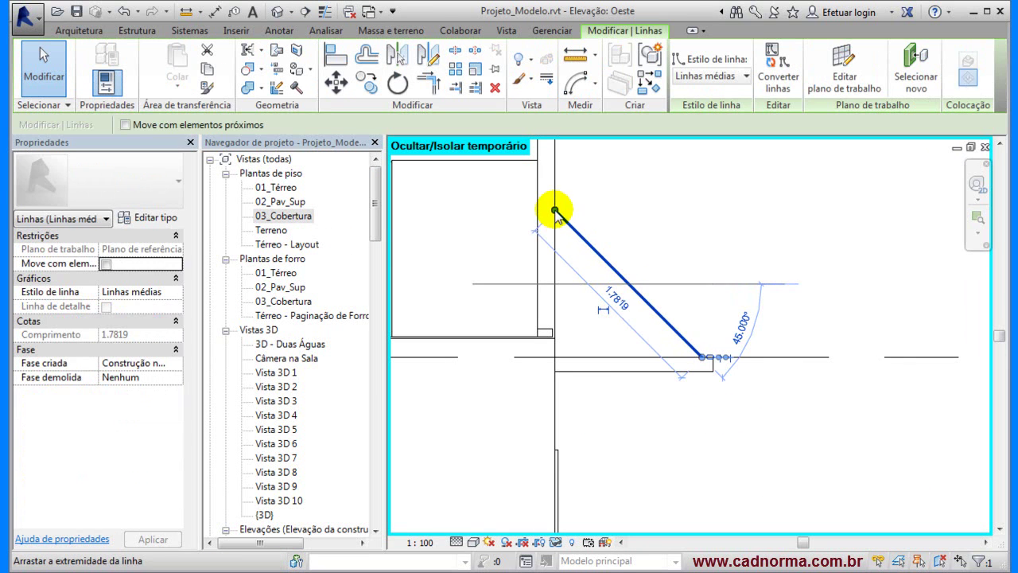
drag(554, 211, 555, 238)
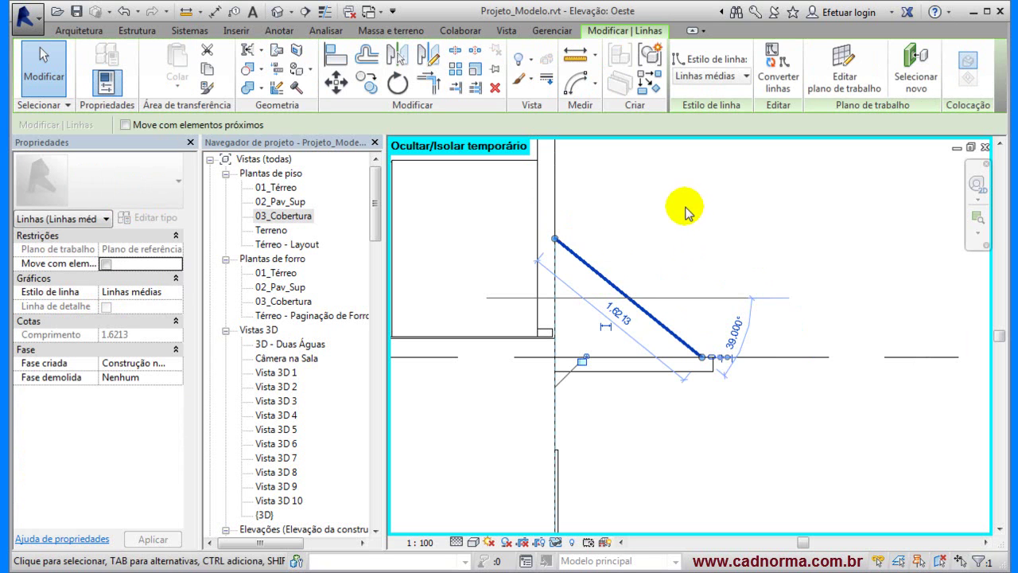
In the 03_Cobertura floor plan, mirror the diagonal line to the canopy's other side about an axis drawn through the canopy's middle.
double_click(288, 218)
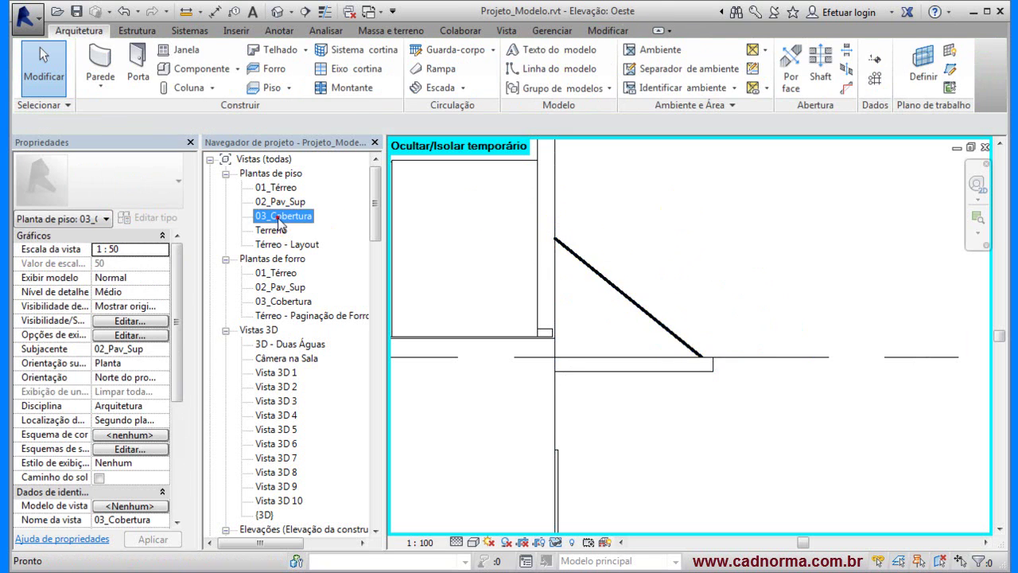
scroll(680, 329, down, 3)
click(679, 325)
scroll(687, 343, down, 6)
scroll(688, 347, up, 5)
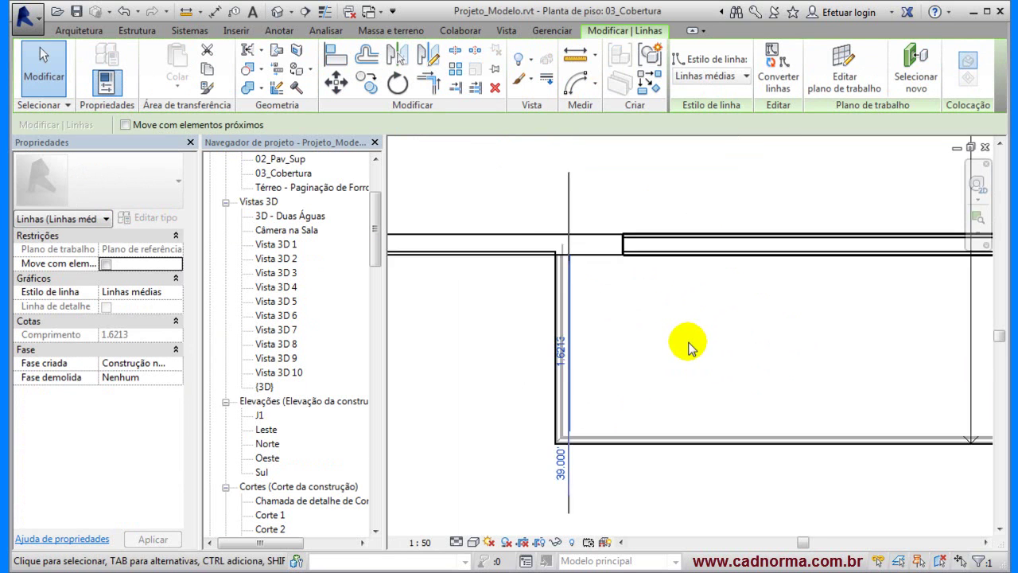
scroll(613, 327, down, 3)
click(611, 358)
click(575, 359)
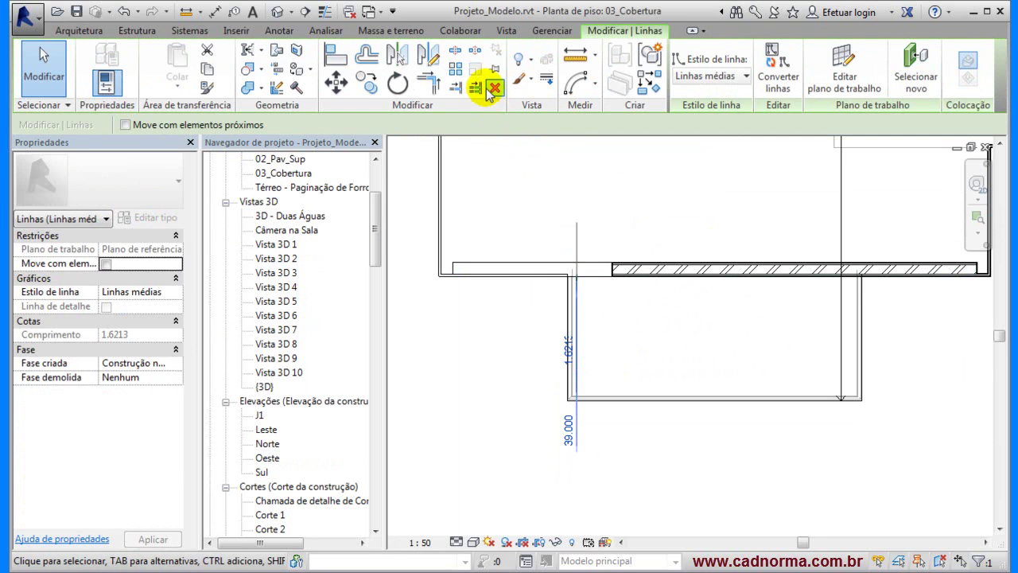
click(428, 53)
click(717, 402)
click(715, 318)
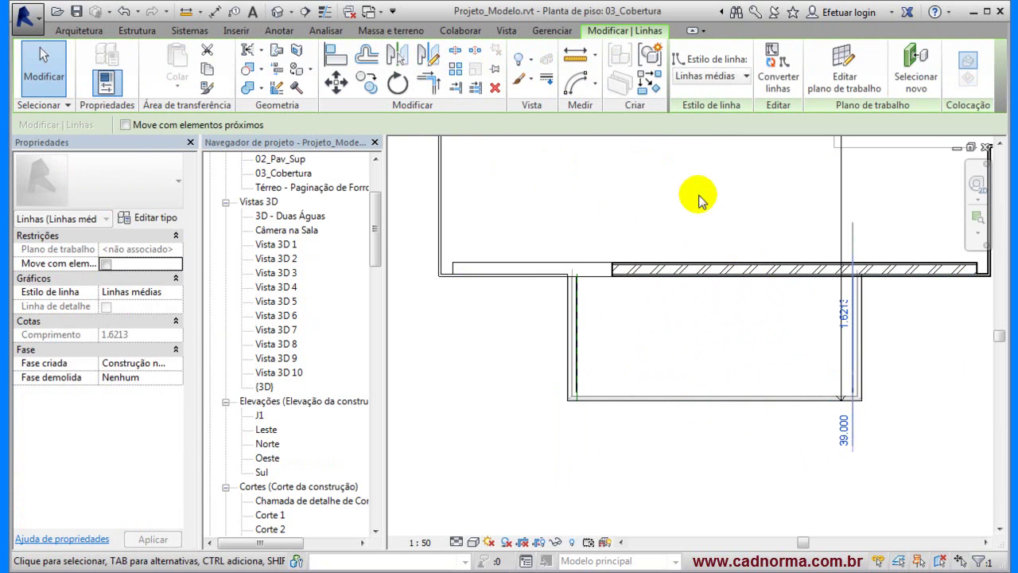
click(705, 198)
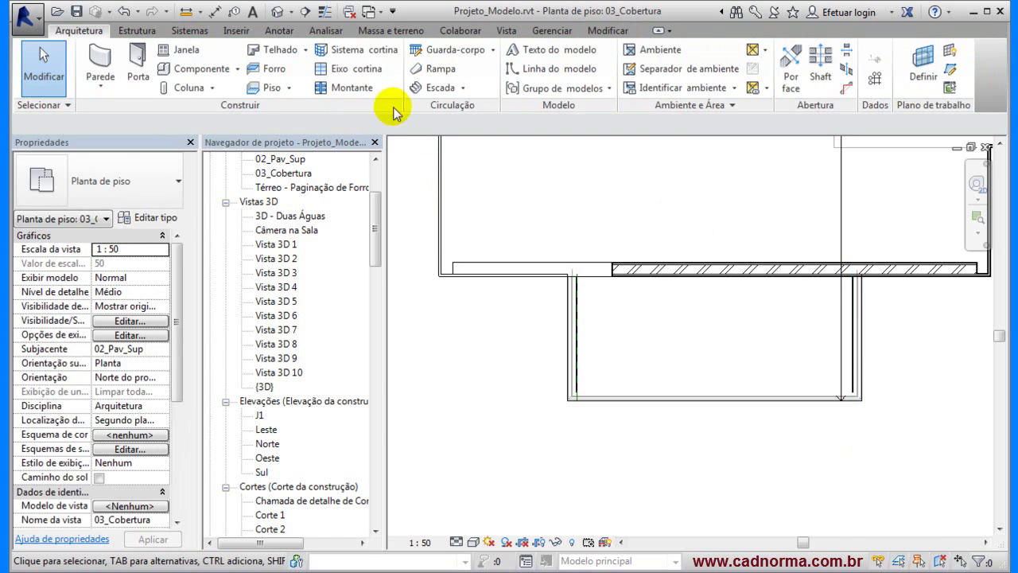
In the default 3D view, set the line style of both diagonal canopy lines to Cerca.
click(278, 11)
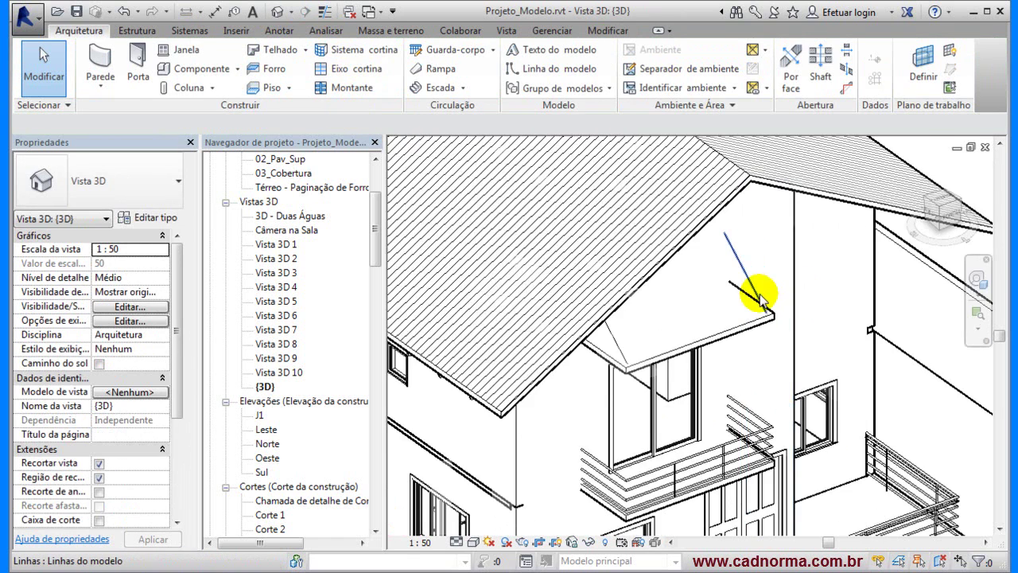
scroll(762, 300, up, 2)
click(748, 274)
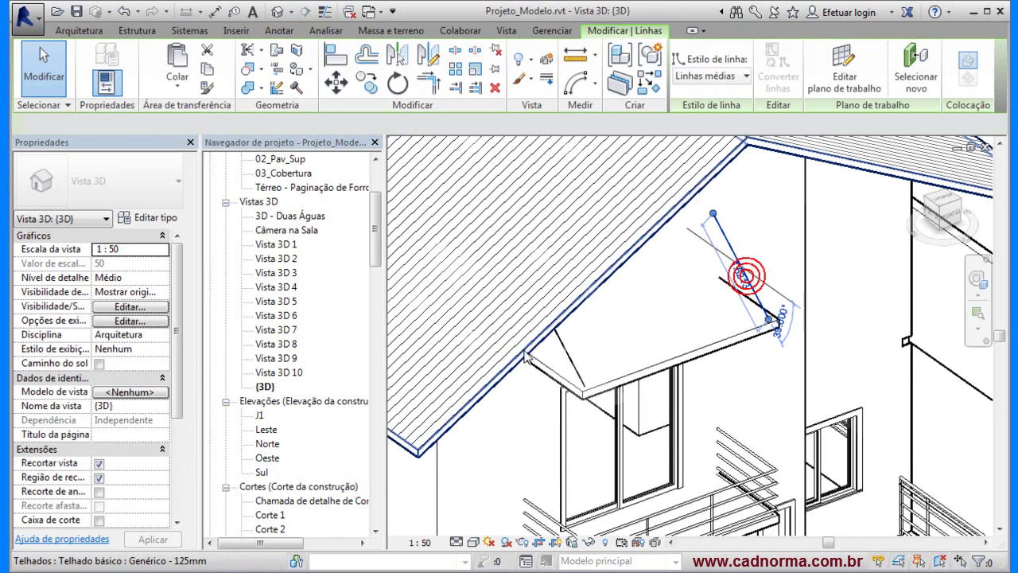
click(562, 348)
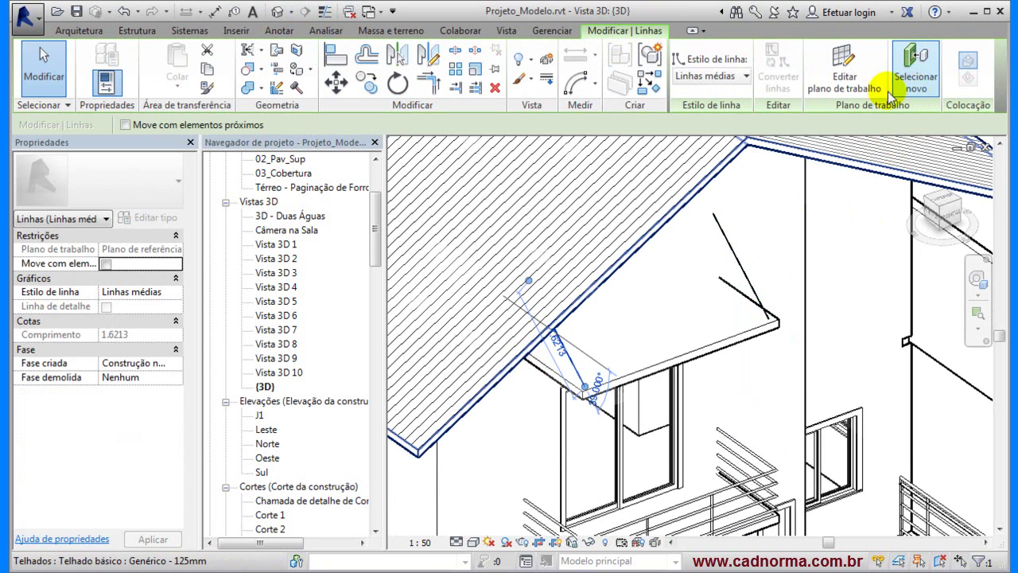
click(747, 78)
click(743, 268)
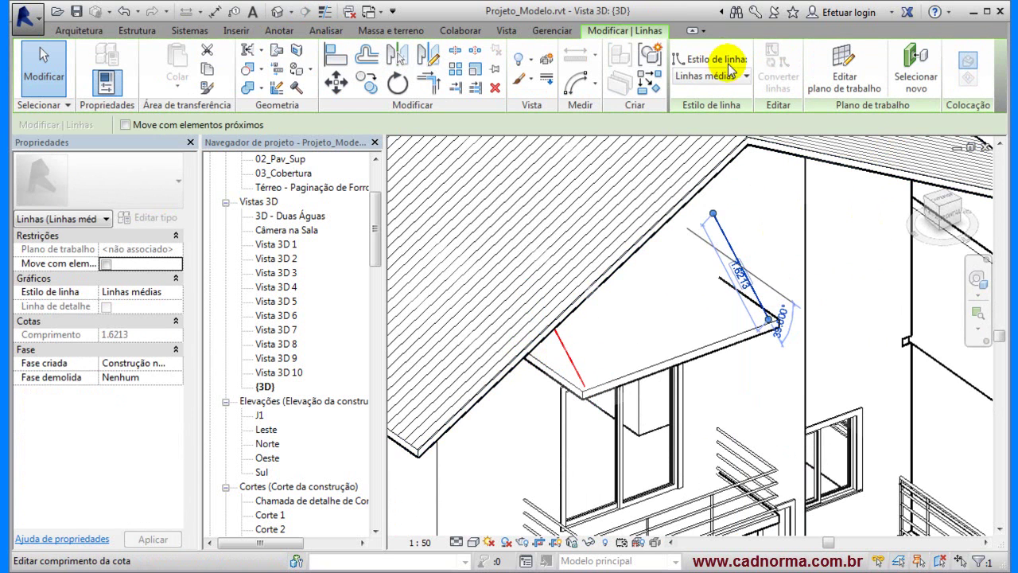
click(730, 75)
click(714, 177)
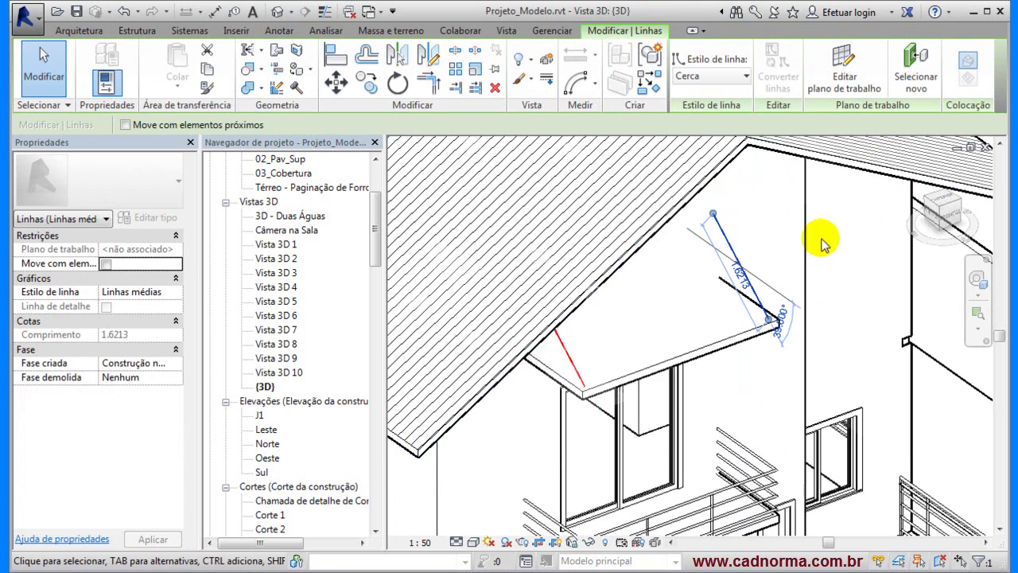
click(825, 234)
shift+middle_drag(780, 254, 796, 271)
scroll(796, 270, down, 5)
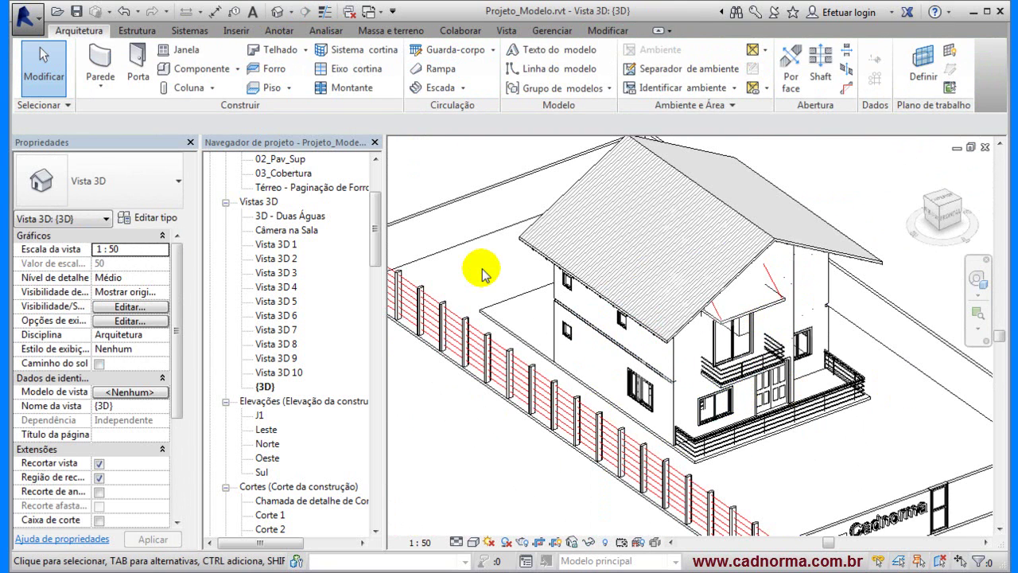
Examine the project's line patterns and the definition of a new line pattern, closing both without saving changes.
scroll(466, 374, up, 2)
scroll(567, 274, up, 2)
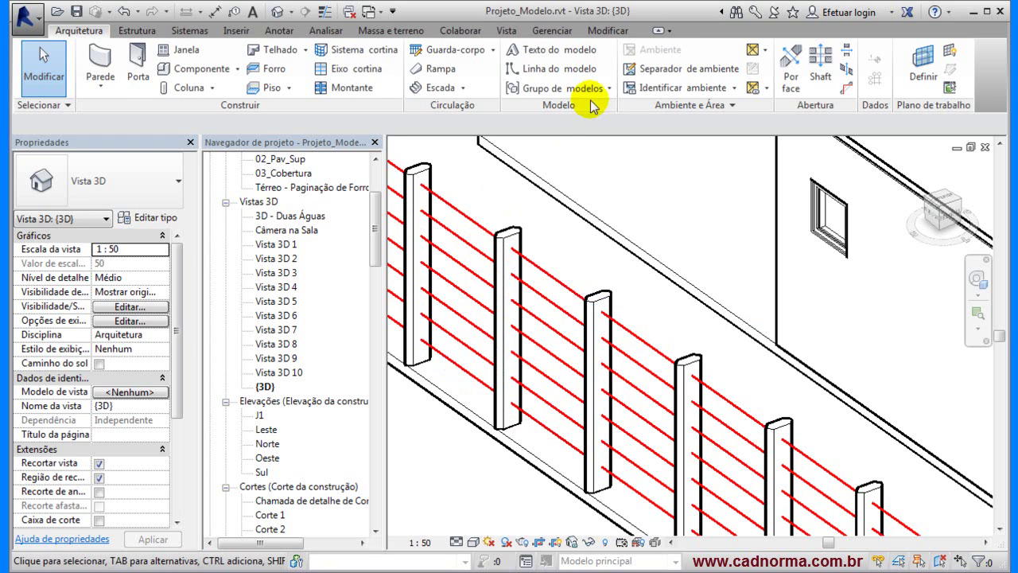
click(561, 32)
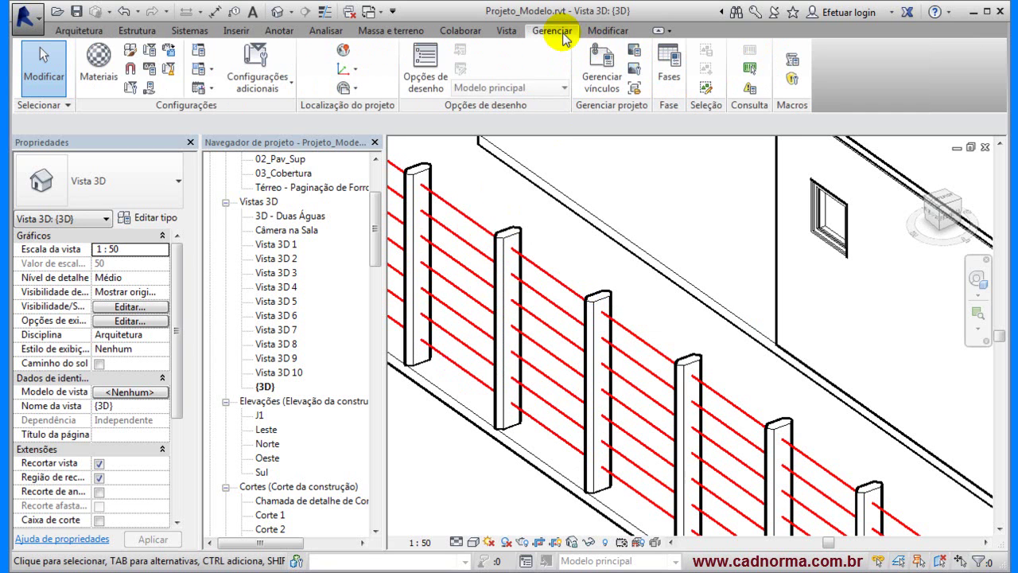
click(285, 80)
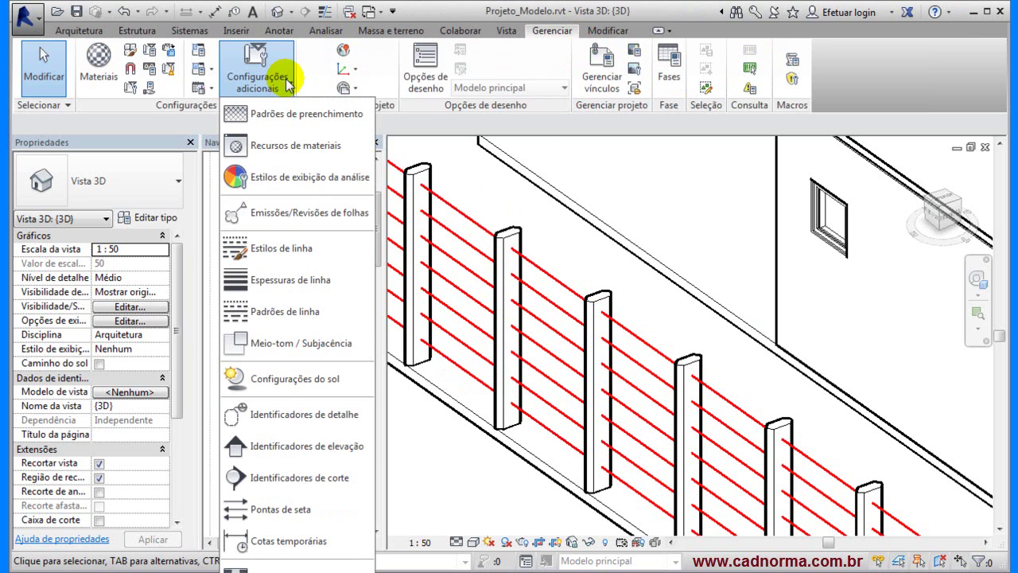
click(288, 313)
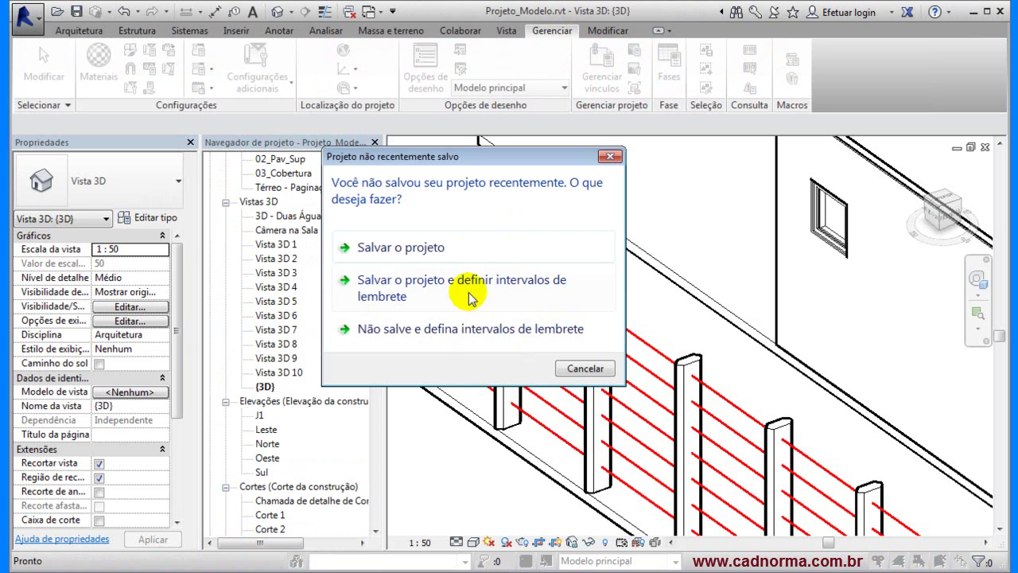
click(588, 368)
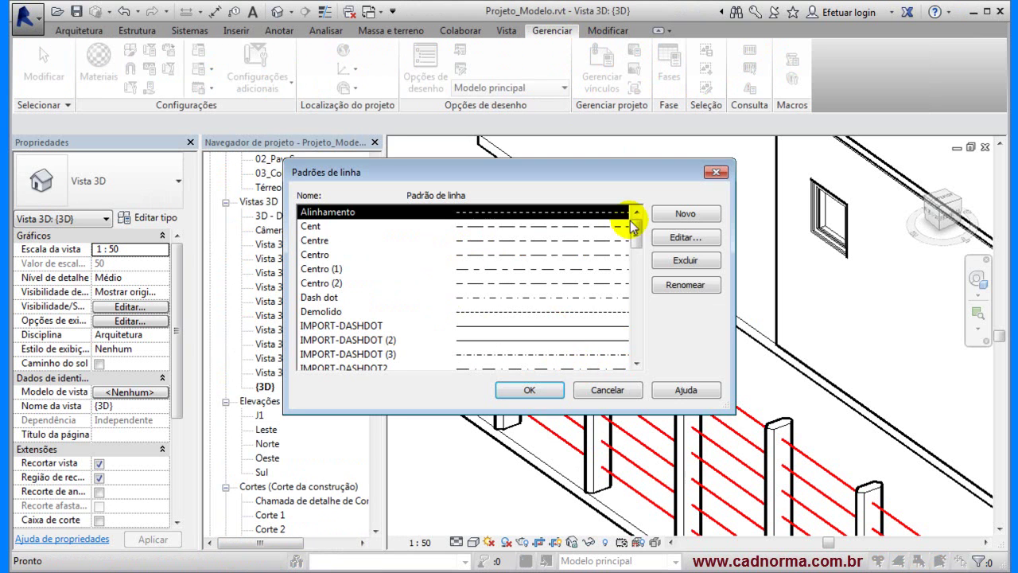
click(686, 214)
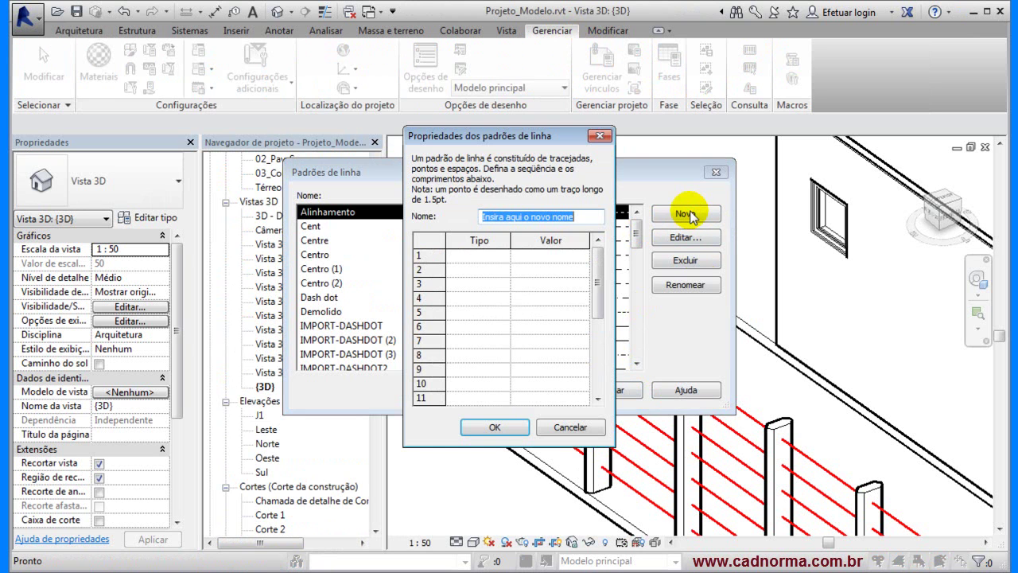
click(483, 258)
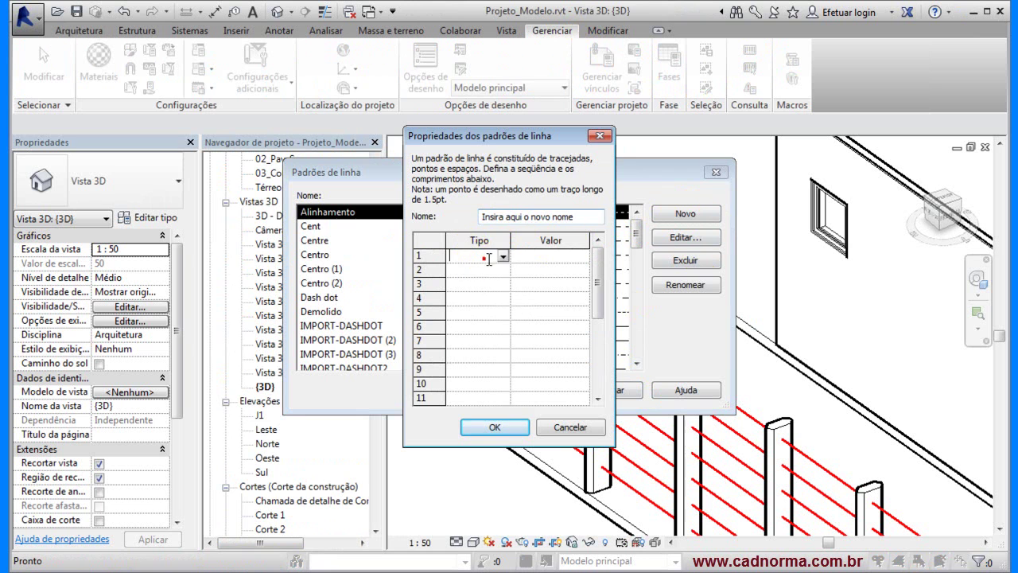
click(503, 256)
click(503, 255)
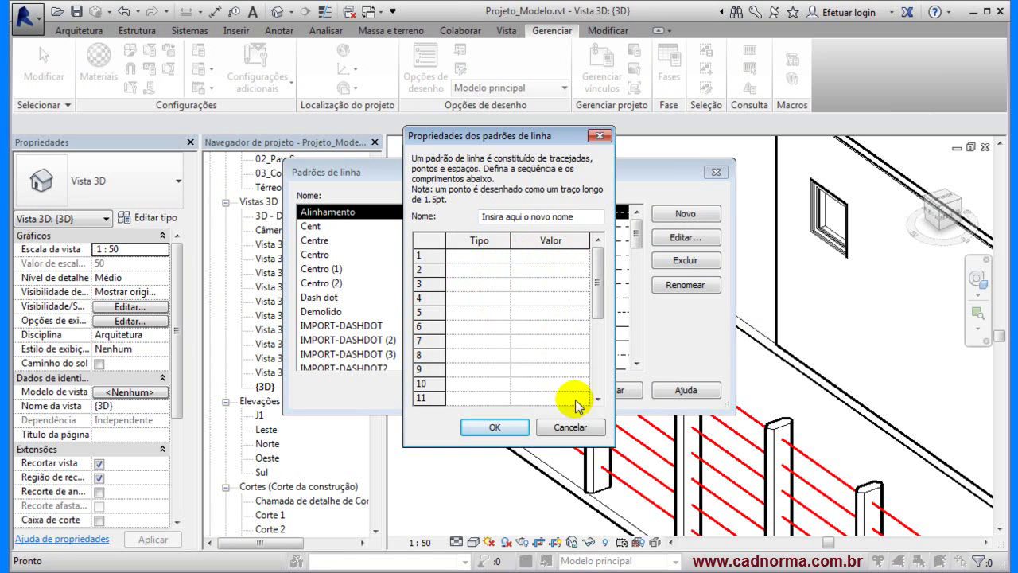
click(571, 428)
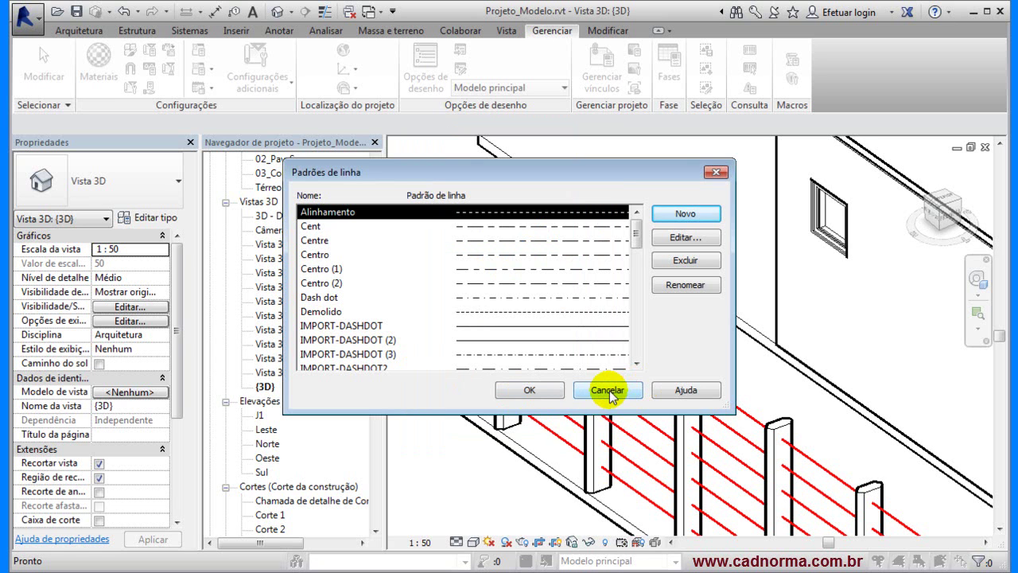
click(608, 390)
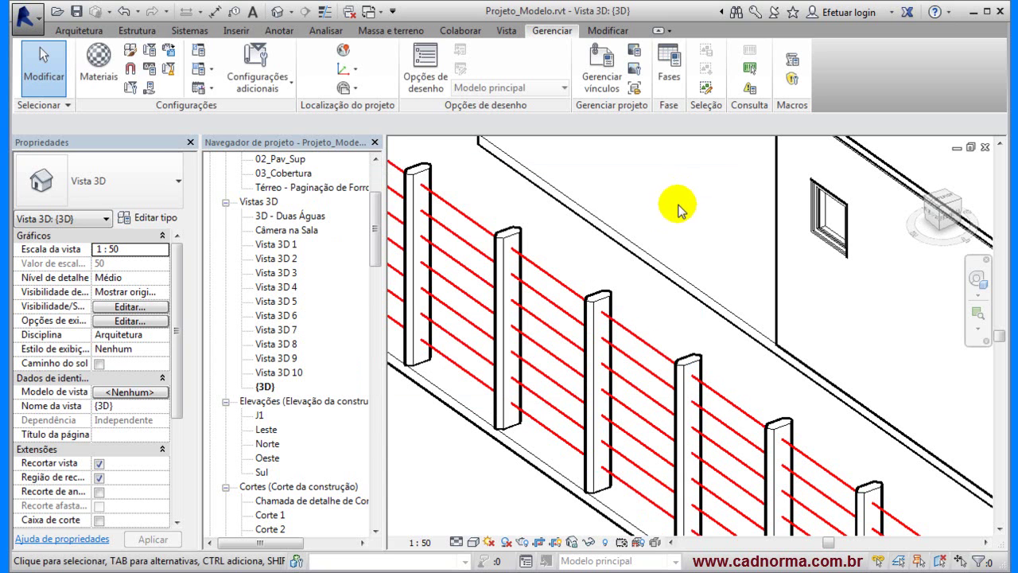
Examine the fence lines along the terrain boundary and the diagonal stays over the balcony canopy in the 3D view.
scroll(683, 209, down, 5)
middle_drag(682, 210, 628, 442)
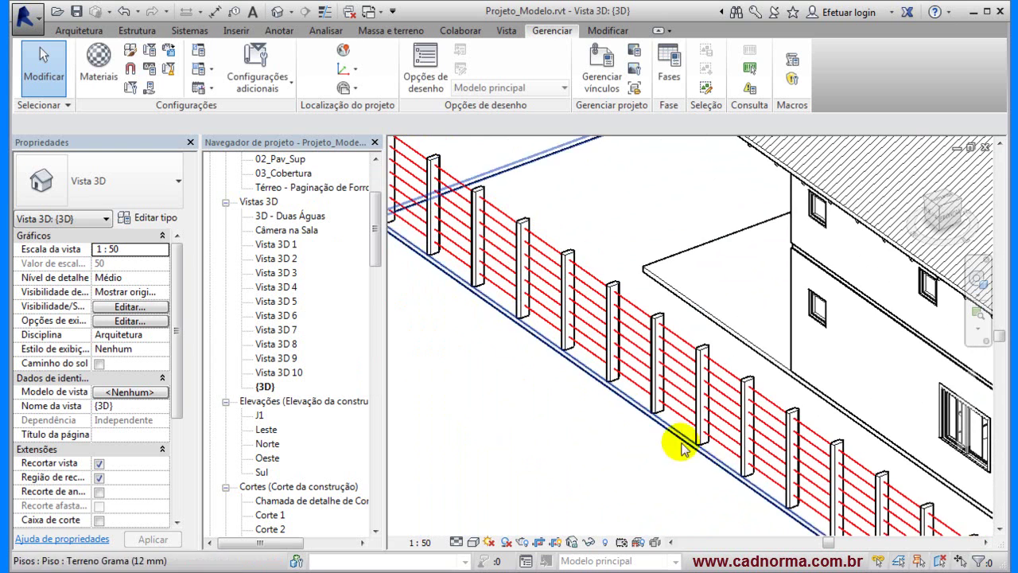
scroll(660, 279, down, 2)
middle_drag(541, 326, 477, 285)
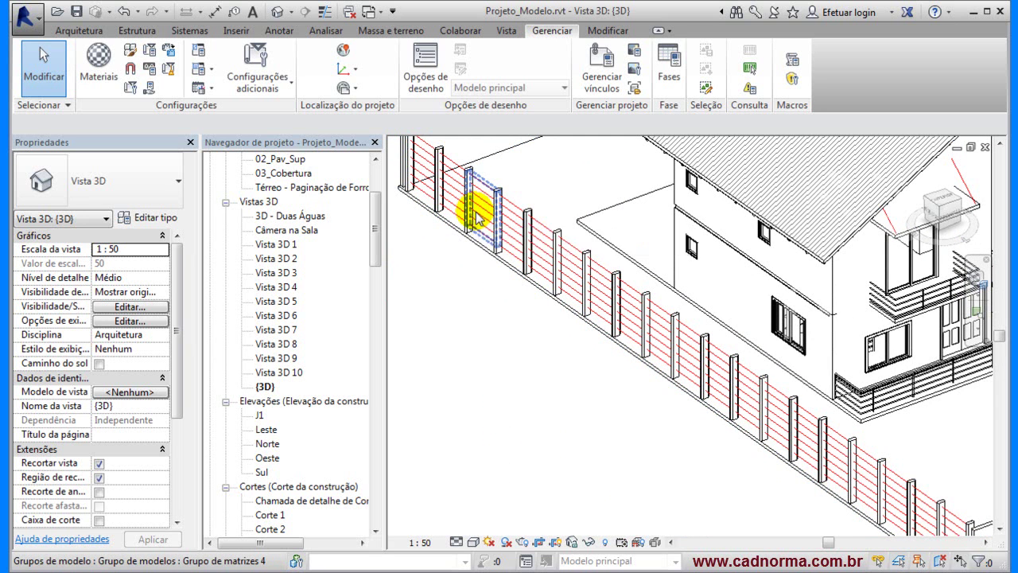
scroll(643, 295, up, 5)
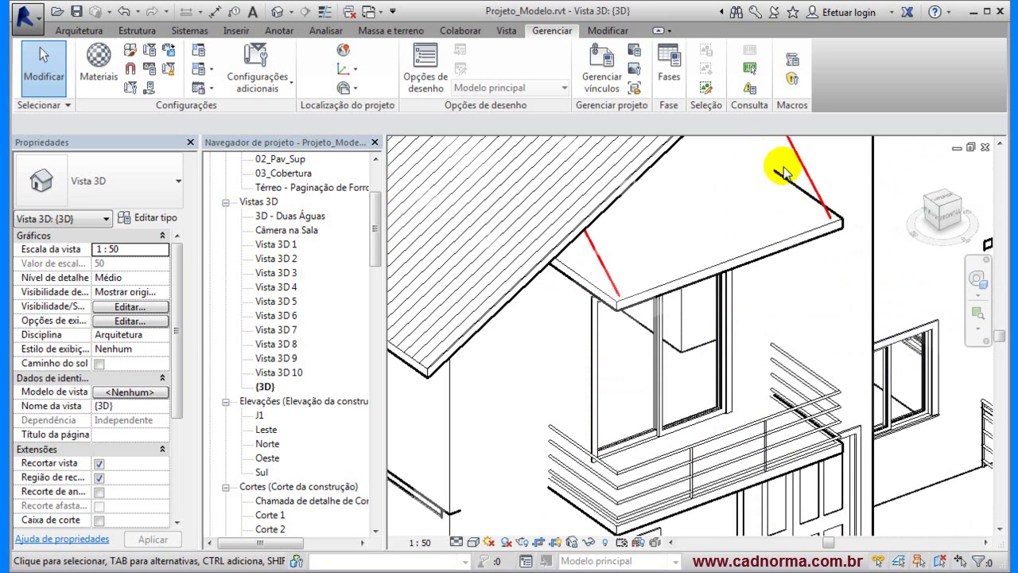
click(743, 191)
scroll(748, 198, down, 5)
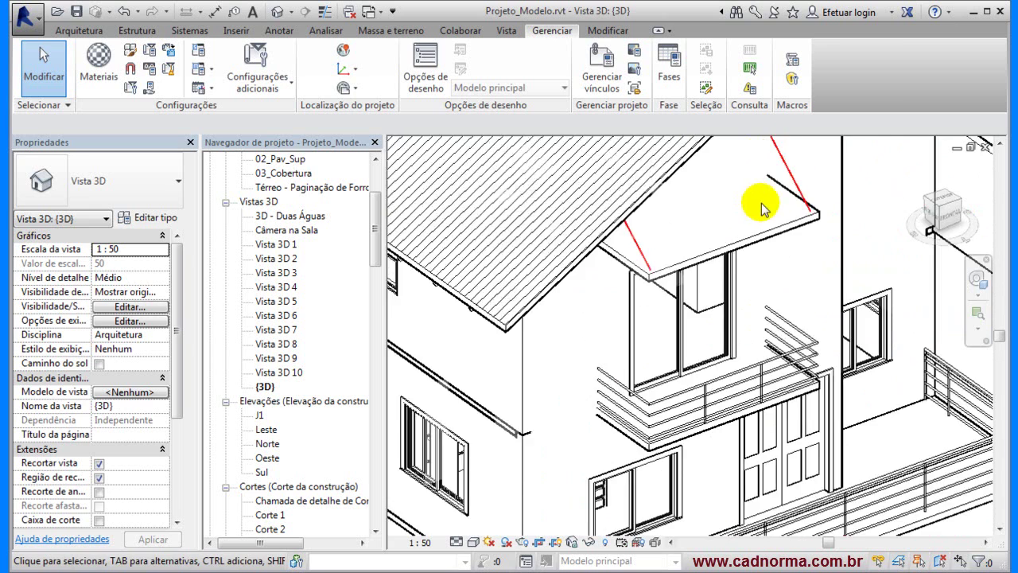
middle_drag(762, 440, 903, 485)
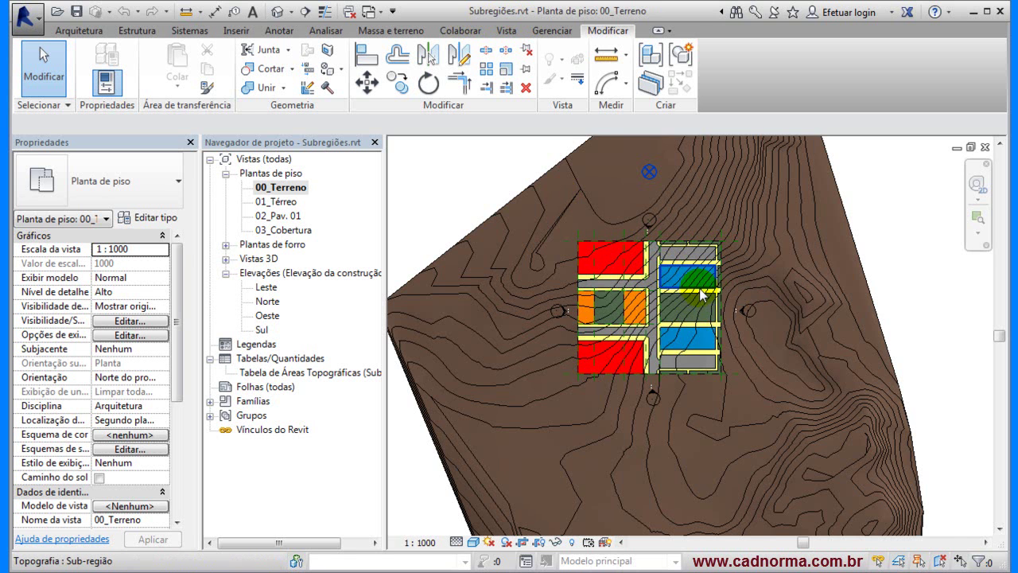
In Subregiões.rvt, examine the blue sub-region in the 00_Terreno floor plan and in the default 3D view.
scroll(659, 275, up, 5)
scroll(700, 293, up, 2)
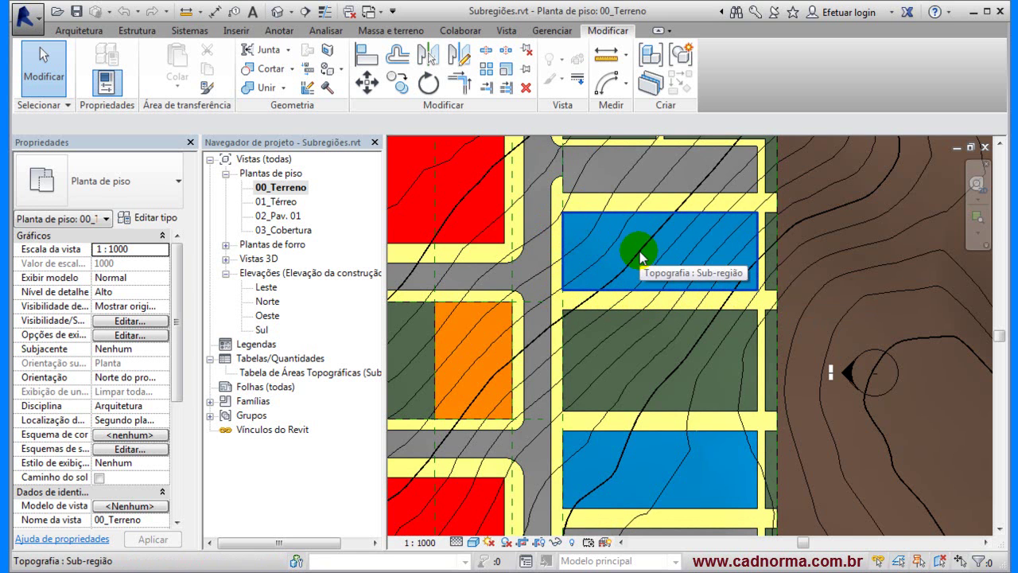
click(277, 11)
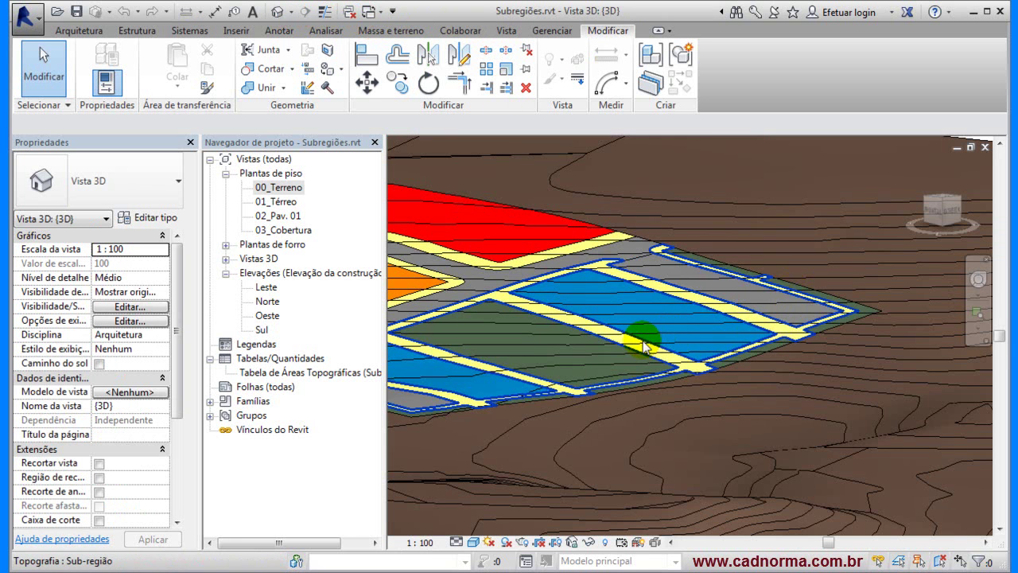
scroll(661, 338, up, 2)
mouse_move(682, 311)
shift+middle_down()
mouse_move(693, 314)
mouse_move(676, 296)
mouse_move(750, 295)
mouse_move(666, 295)
mouse_move(652, 284)
mouse_move(700, 342)
mouse_move(688, 326)
shift+middle_up()
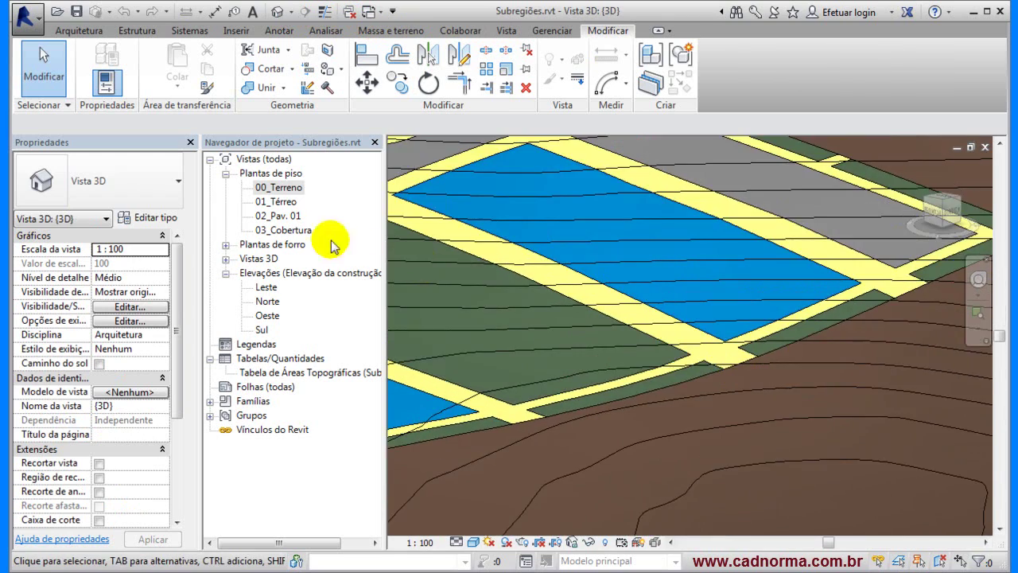
In the 00_Terreno floor plan, place one M_Vaga de estacionamento 4800 x 2400mm - 90 degraus parking component on the upper blue sub-region.
double_click(280, 188)
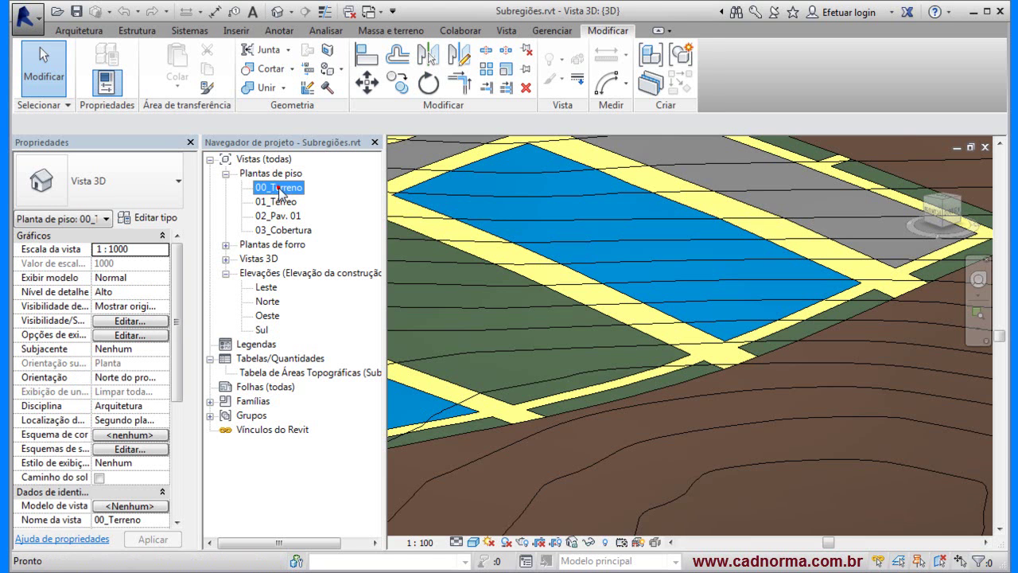
click(643, 219)
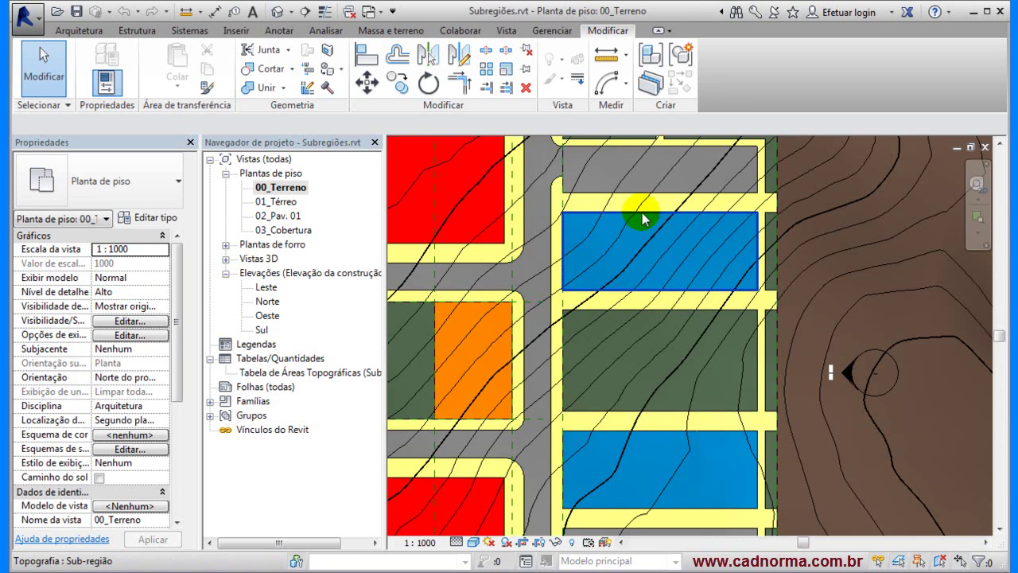
scroll(557, 216, up, 3)
middle_drag(613, 231, 500, 248)
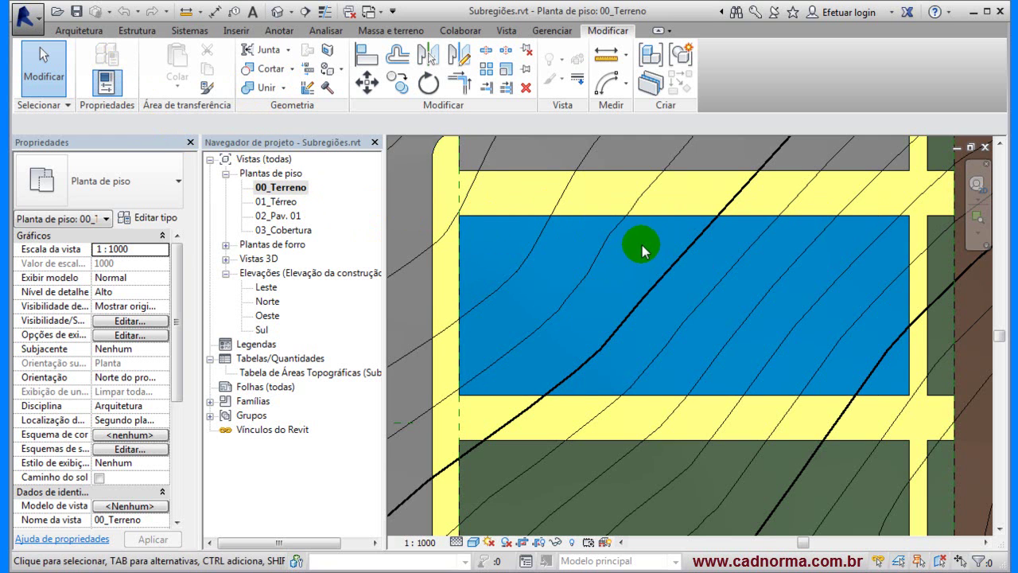
click(469, 228)
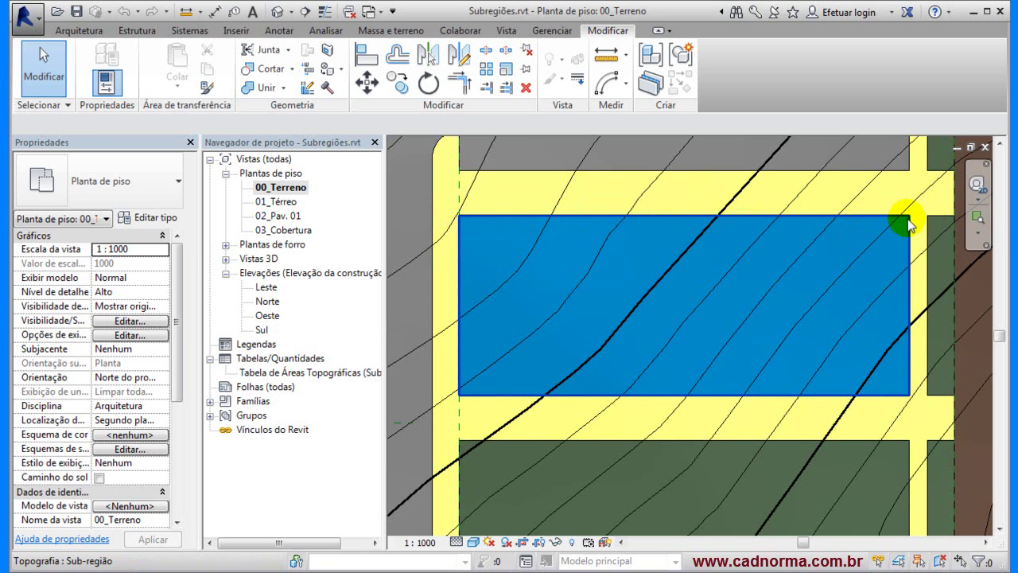
click(391, 31)
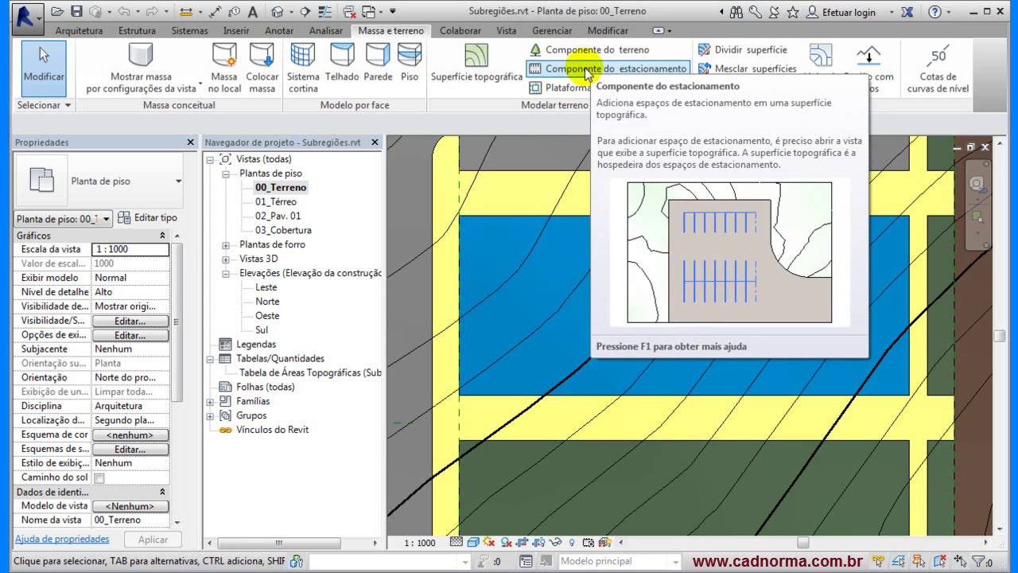
click(542, 72)
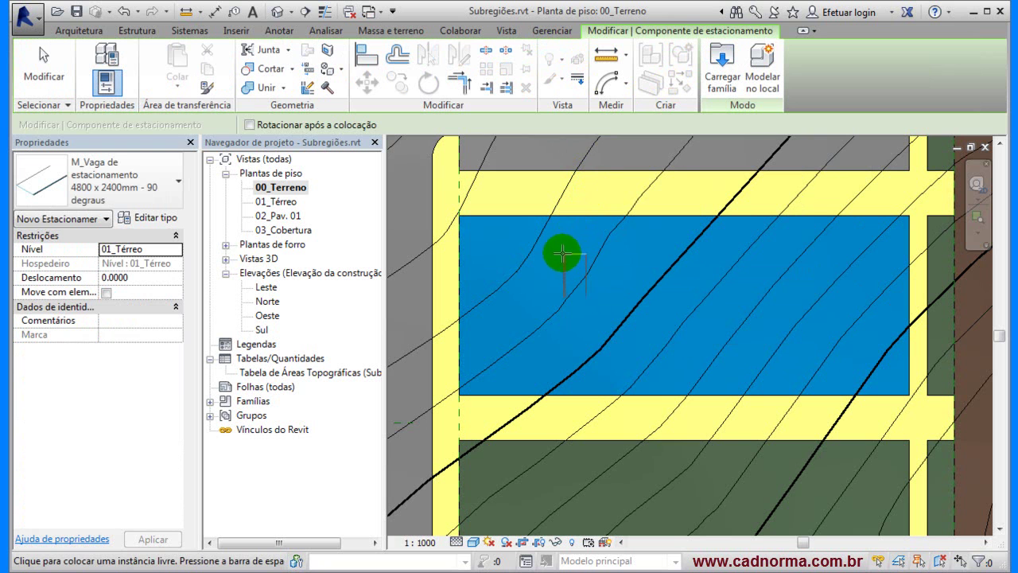
click(564, 255)
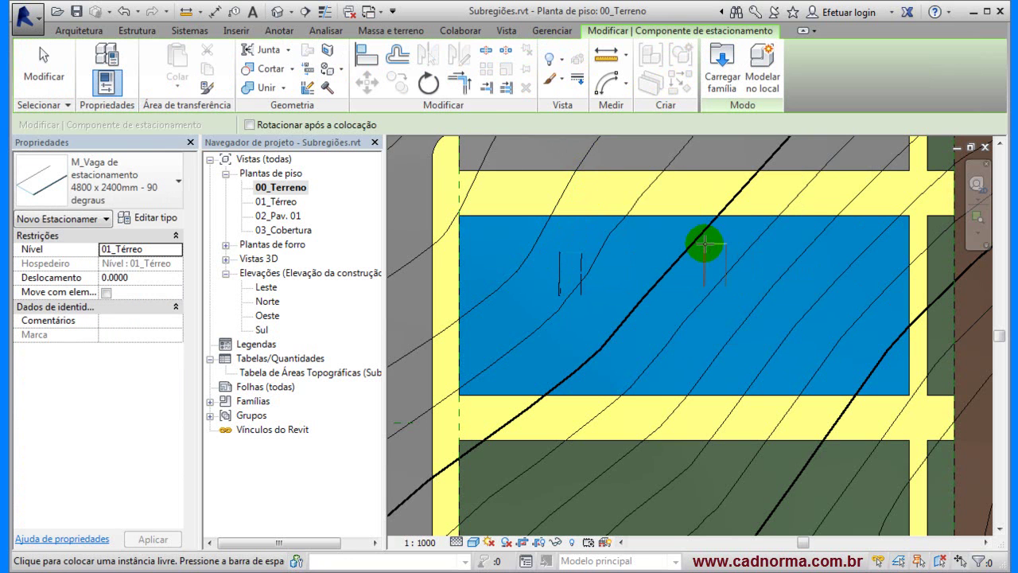
key(Escape)
Select the placed parking space in the default 3D view and open its family for editing.
click(277, 11)
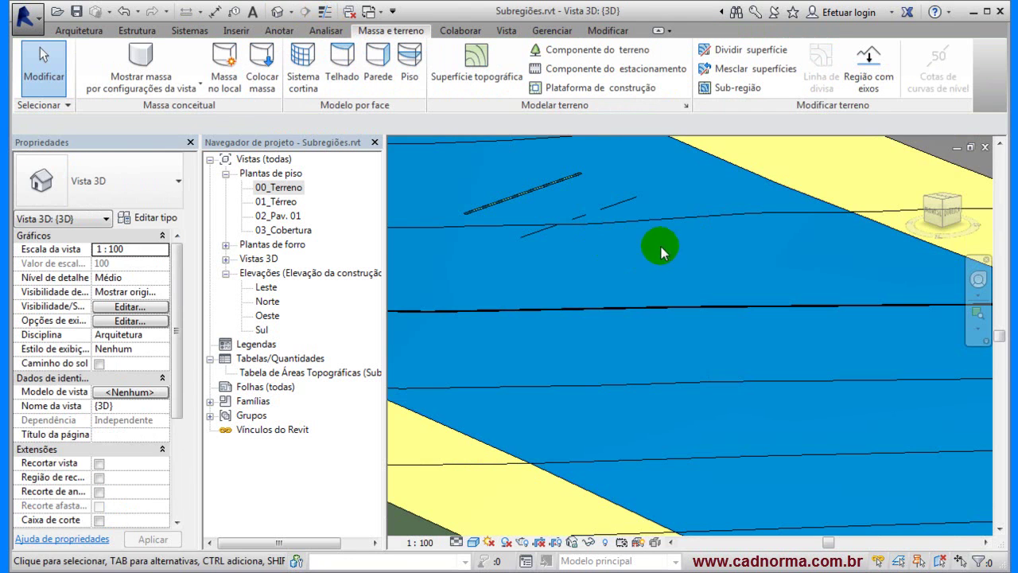
scroll(636, 238, up, 2)
scroll(544, 211, down, 1)
scroll(678, 220, down, 1)
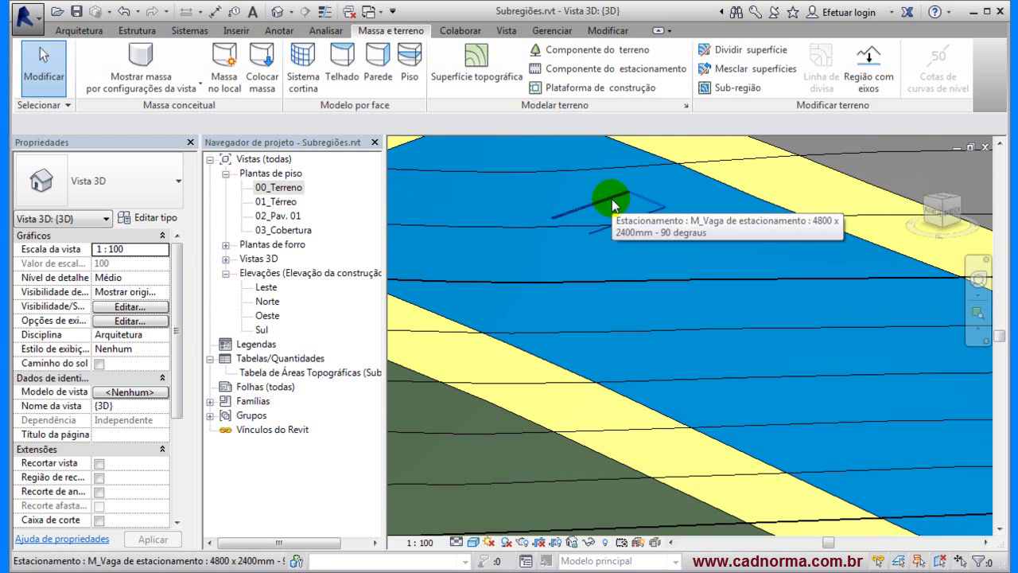
click(612, 199)
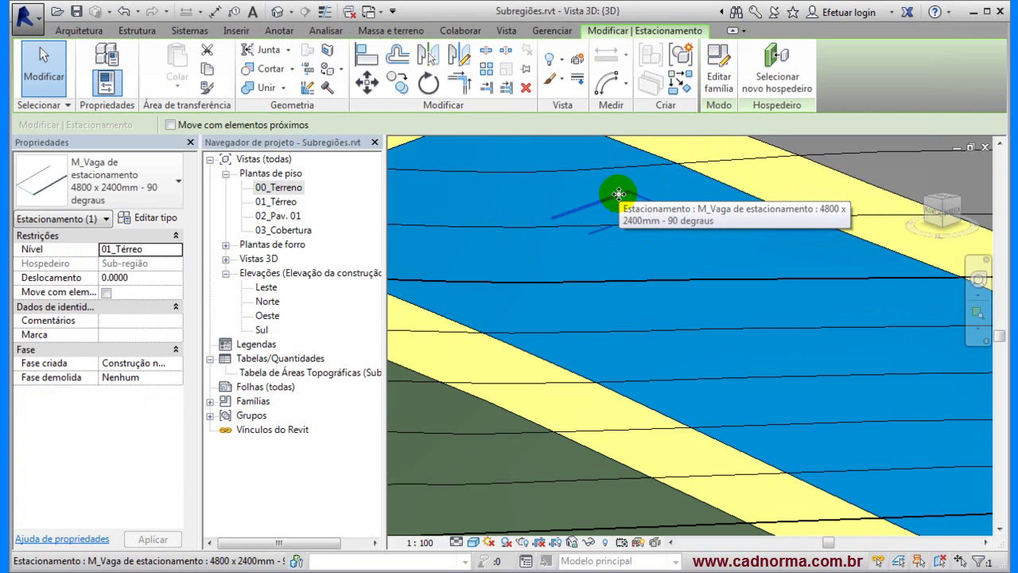
click(718, 78)
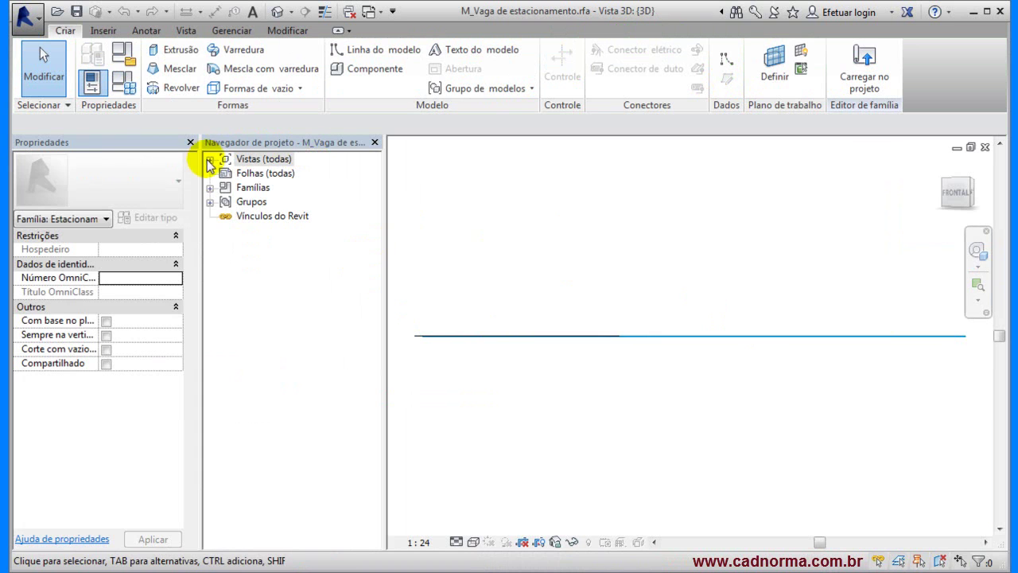
Open the parking family's Nível de referência floor plan and examine the upper end of the swept stripe.
click(210, 159)
click(226, 174)
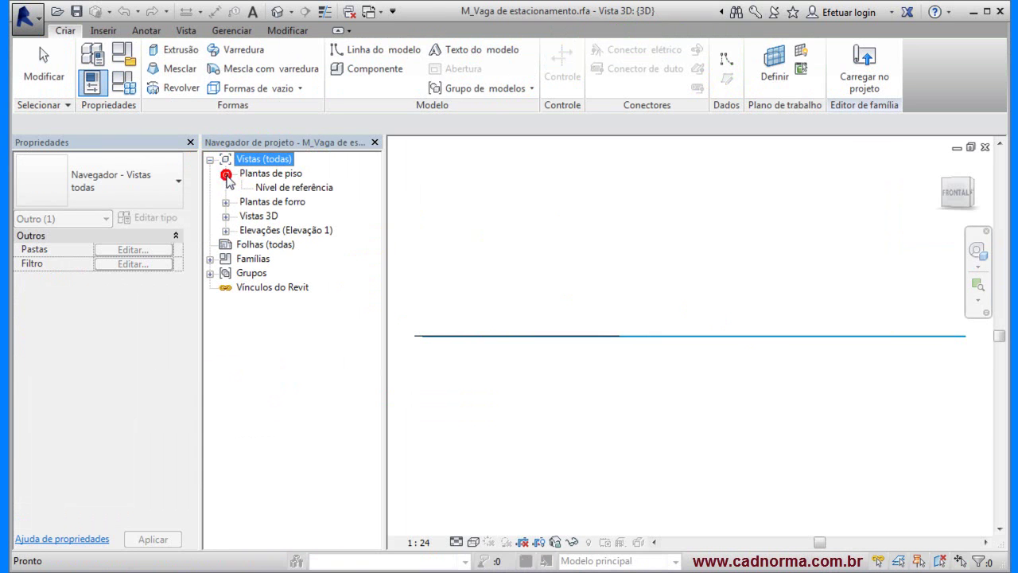
click(284, 189)
double_click(285, 189)
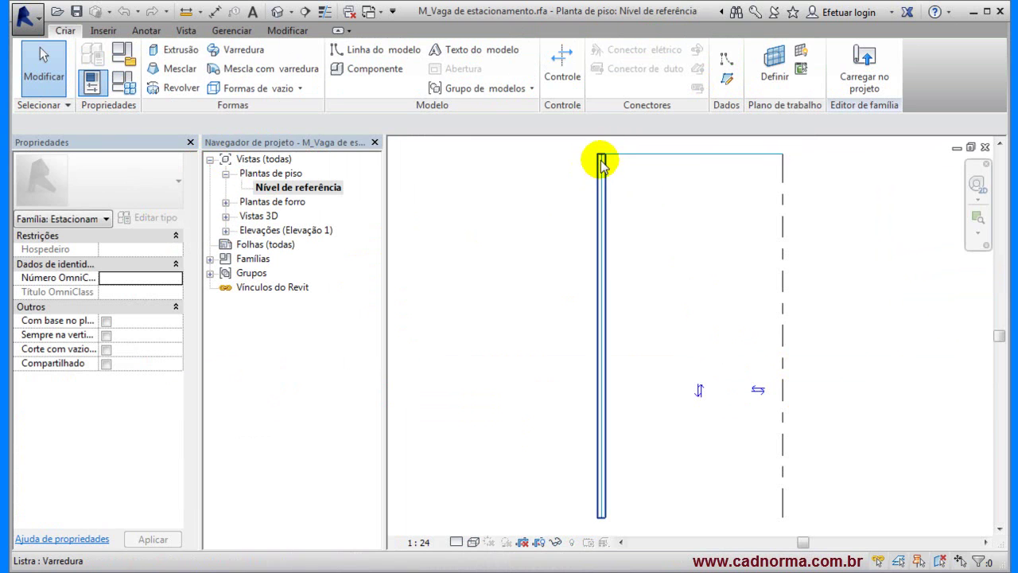
scroll(605, 157, up, 2)
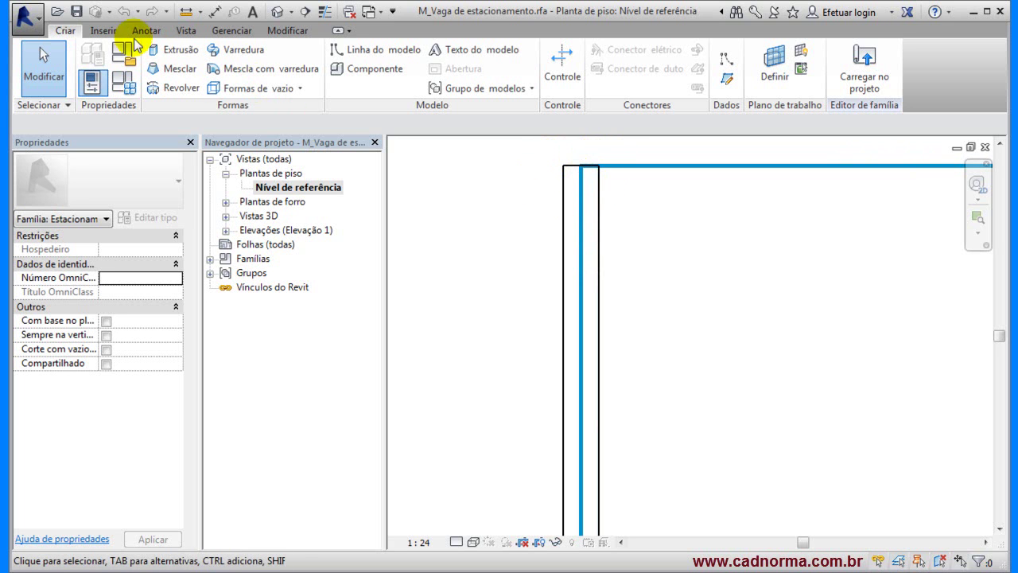
click(30, 15)
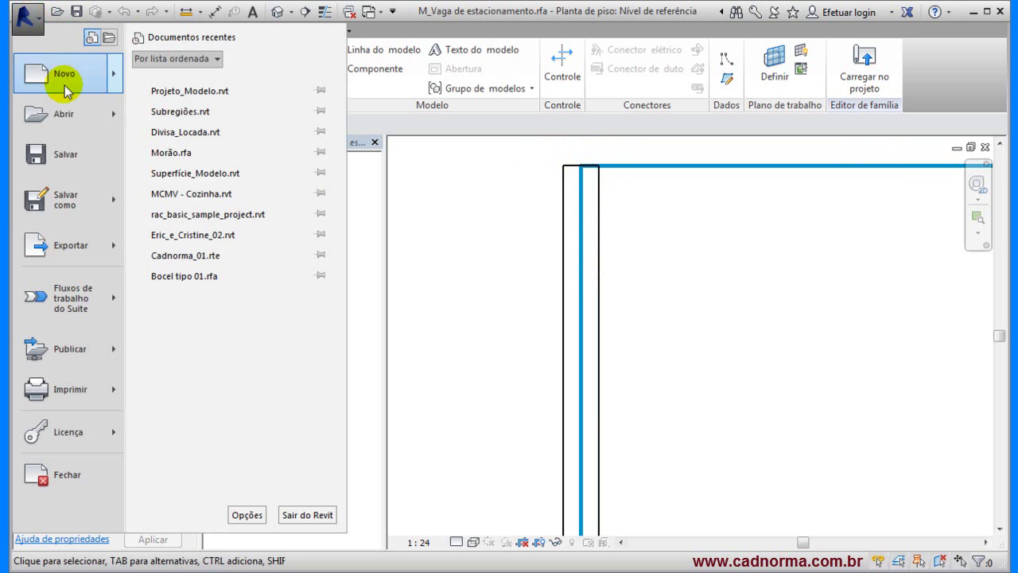
mouse_move(75, 74)
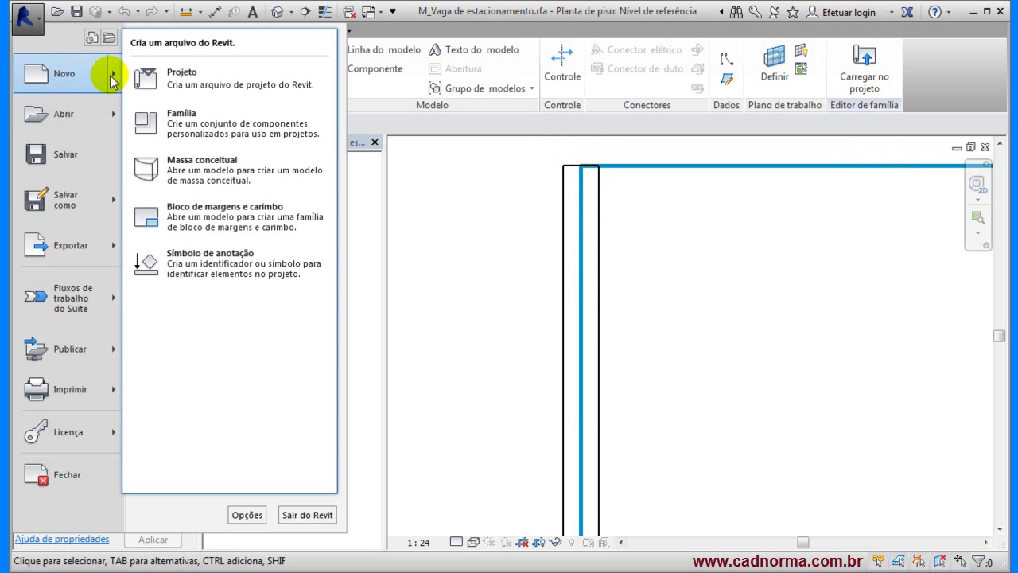
click(163, 123)
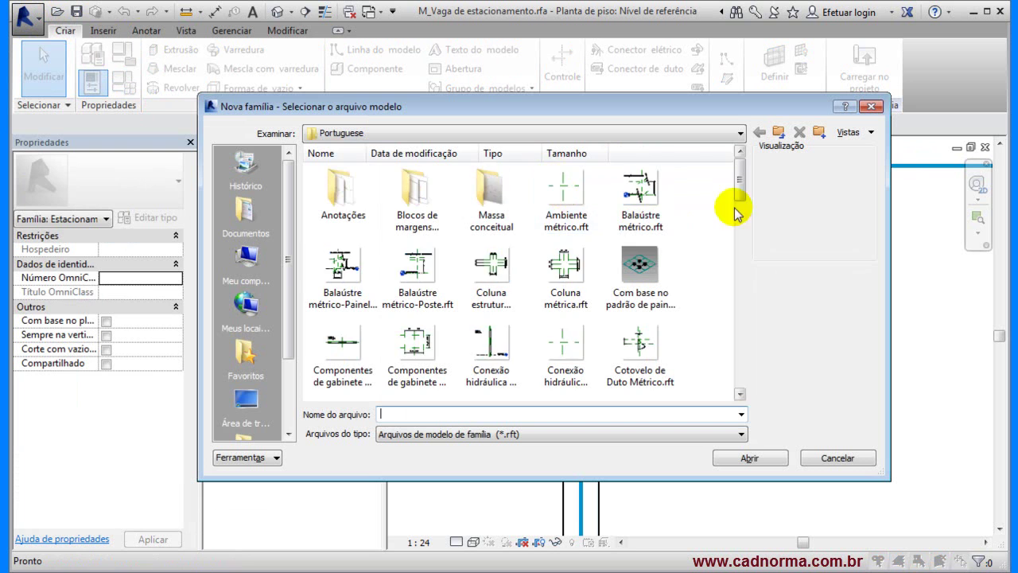
drag(739, 177, 752, 314)
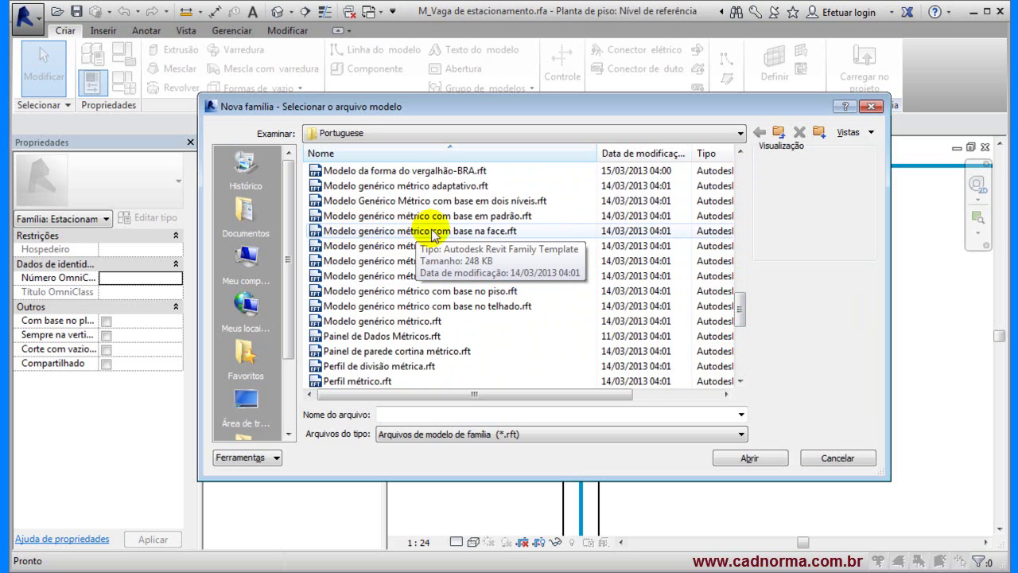
click(466, 232)
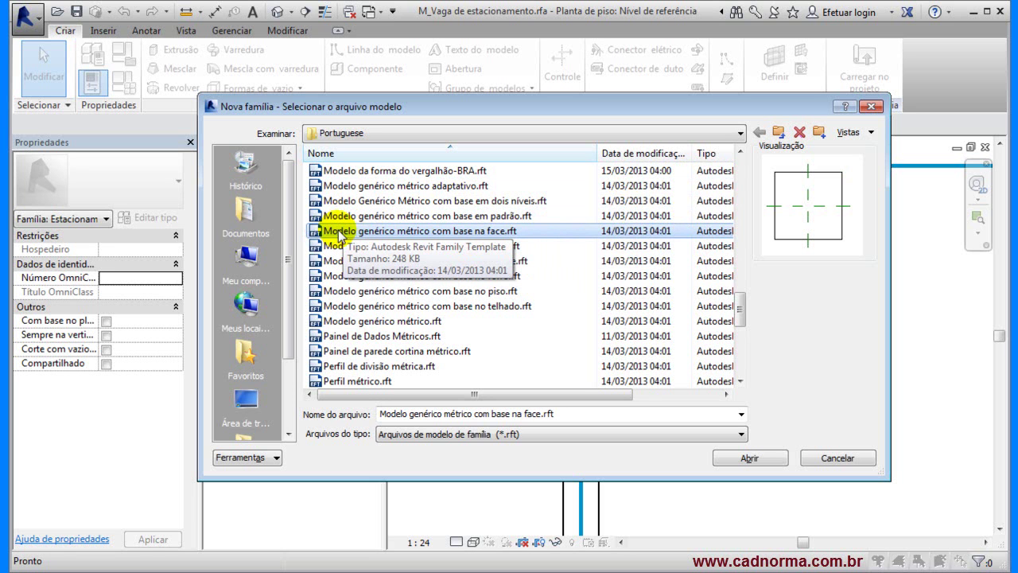
click(838, 458)
Delete the swept stripe with its overlapping line and the dashed line on the opposite side of the parking space.
scroll(658, 237, down, 2)
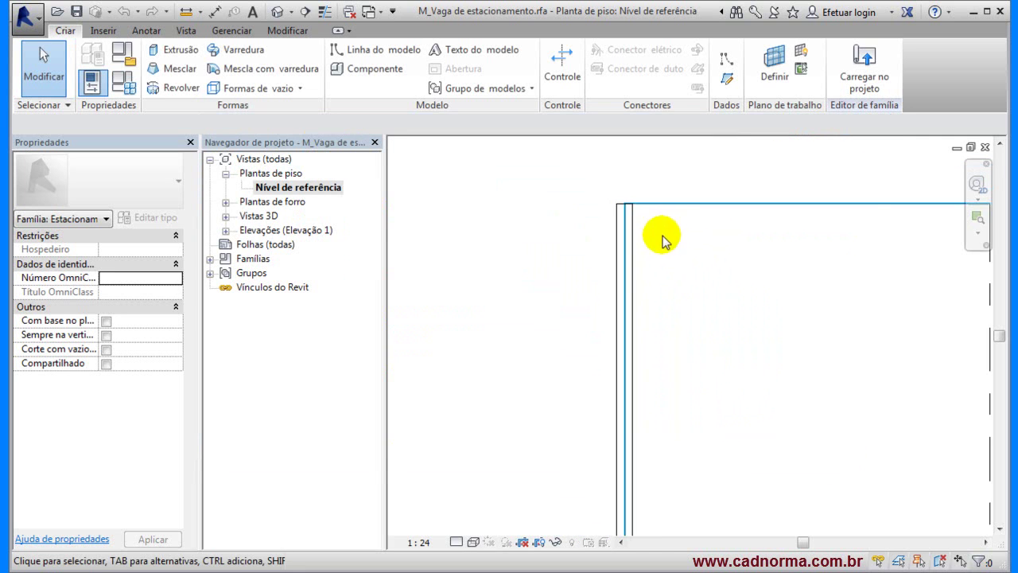
scroll(659, 237, down, 2)
middle_drag(708, 250, 642, 242)
scroll(642, 242, down, 2)
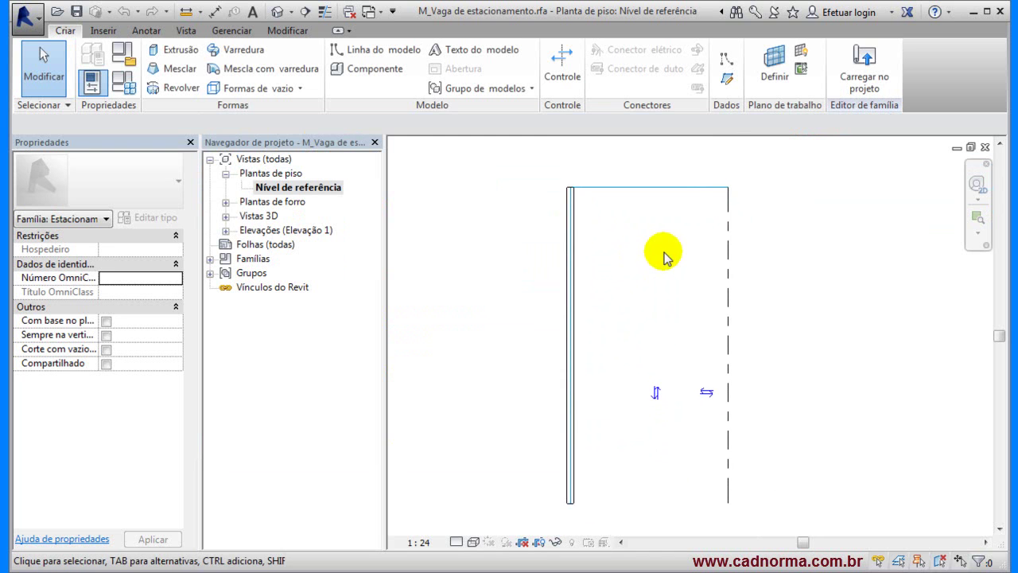
drag(509, 159, 620, 518)
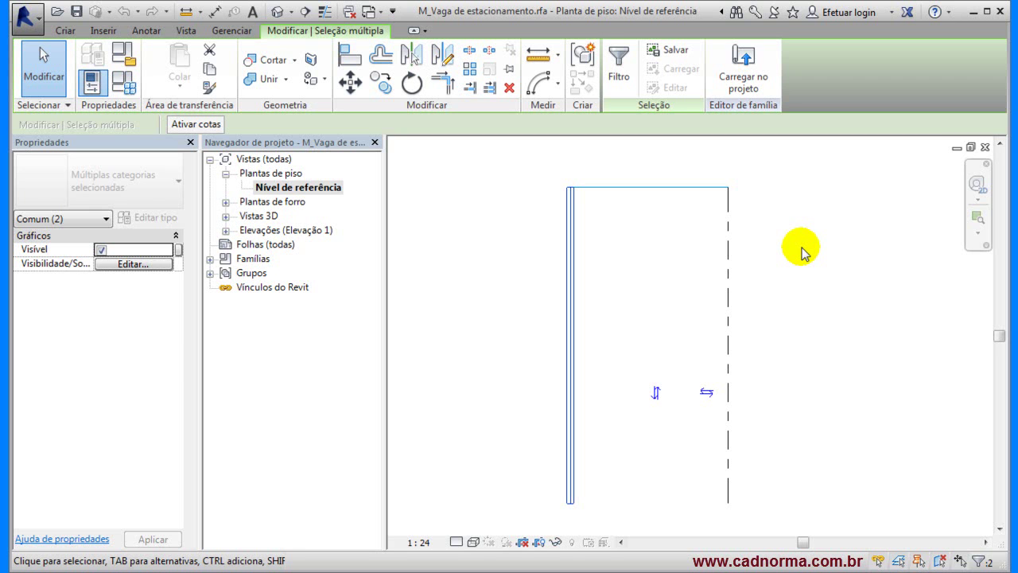
key(Delete)
drag(758, 220, 667, 296)
key(Delete)
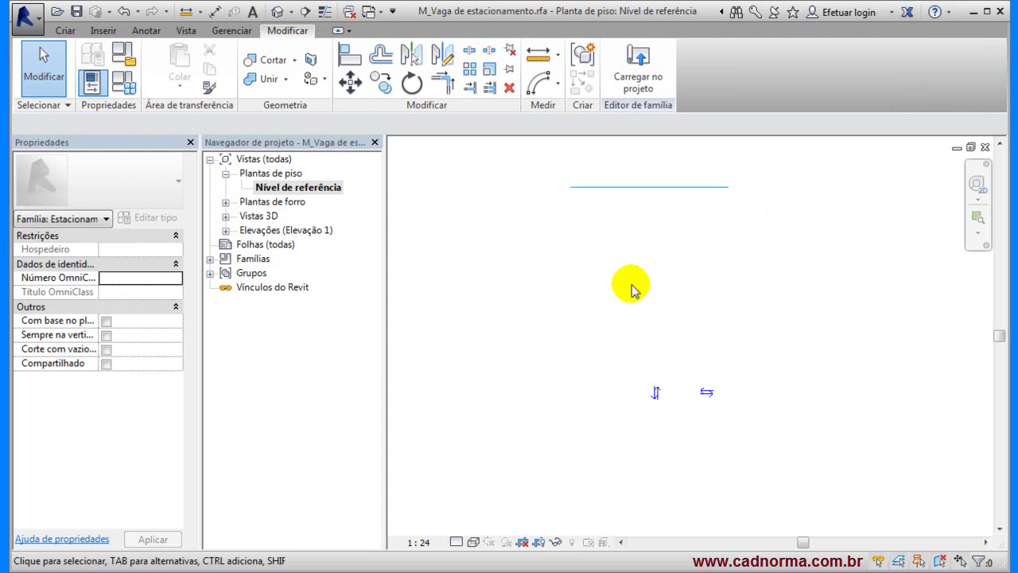
Save the family as Mourão_de Terreno_120 x 120mm in the Documentos library, under Cadnorma_Revit, B - Famílias, 02 - Topografia.
scroll(565, 198, up, 2)
middle_drag(566, 199, 541, 316)
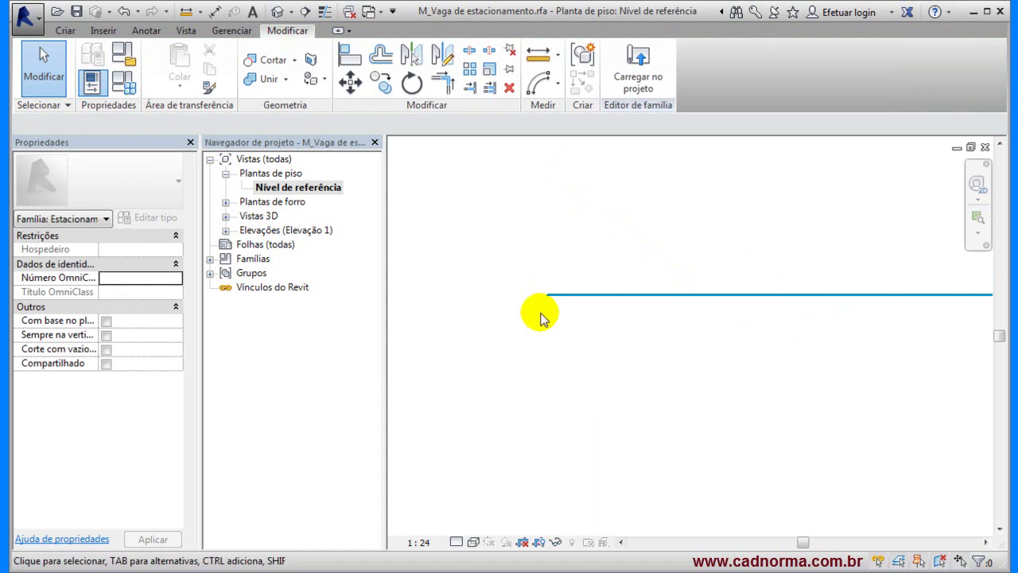
click(36, 24)
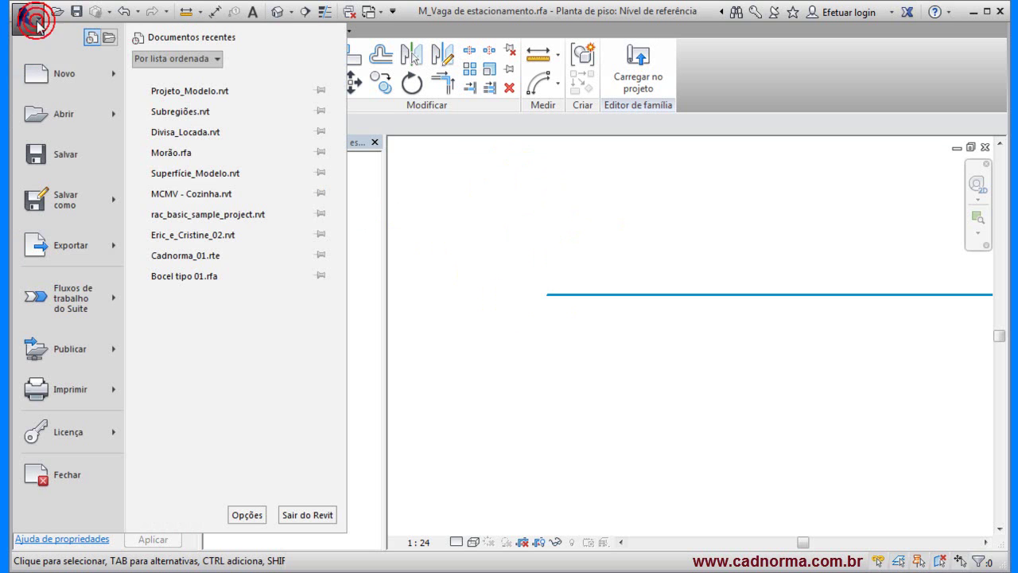
click(102, 203)
click(157, 147)
click(668, 133)
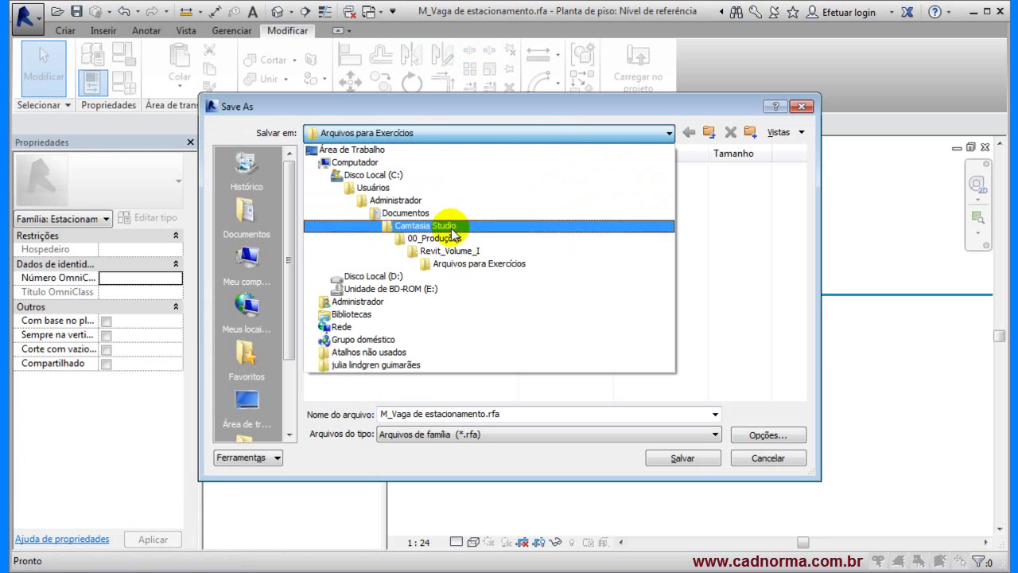
click(326, 313)
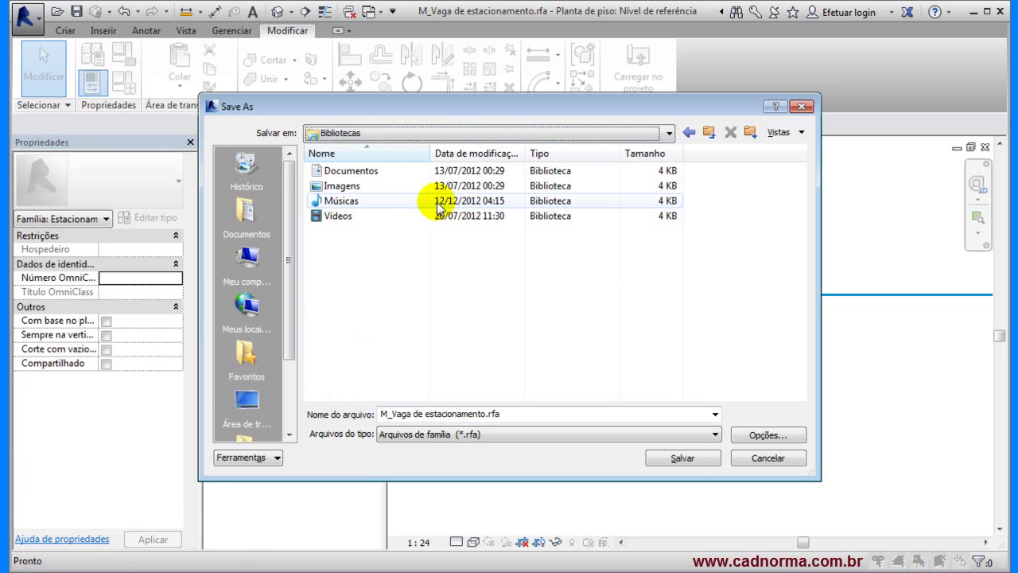
double_click(350, 170)
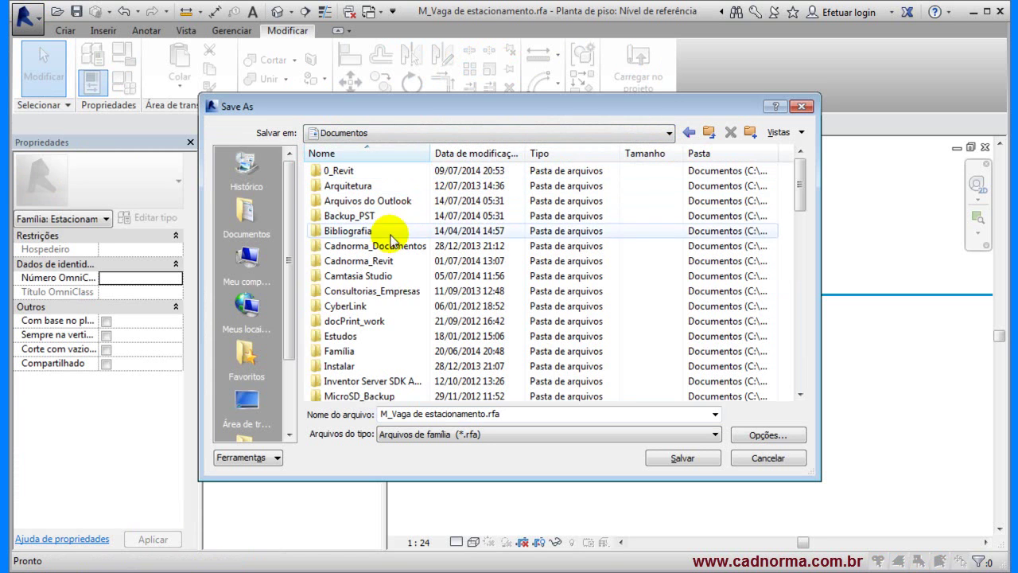
double_click(322, 261)
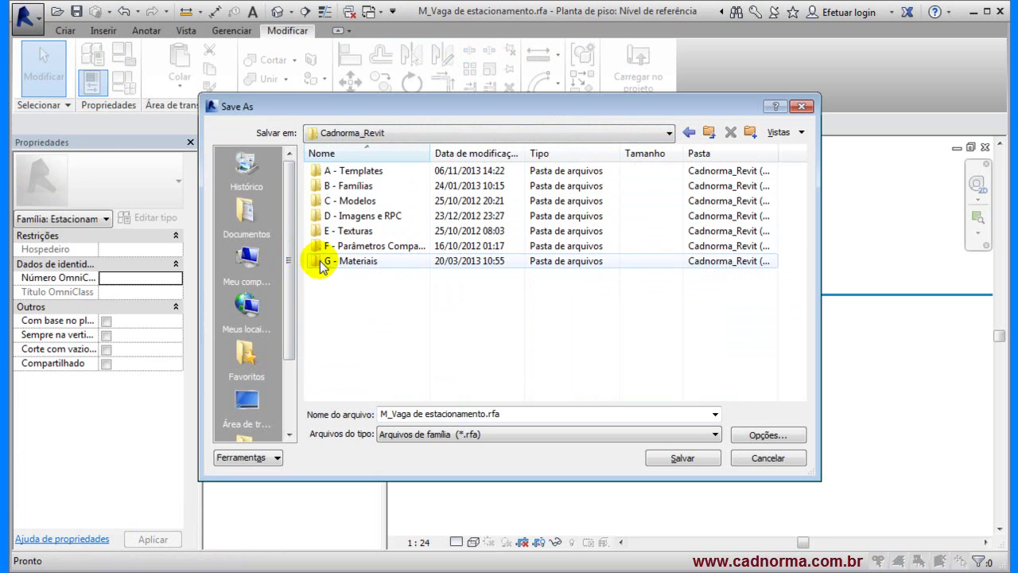
double_click(317, 188)
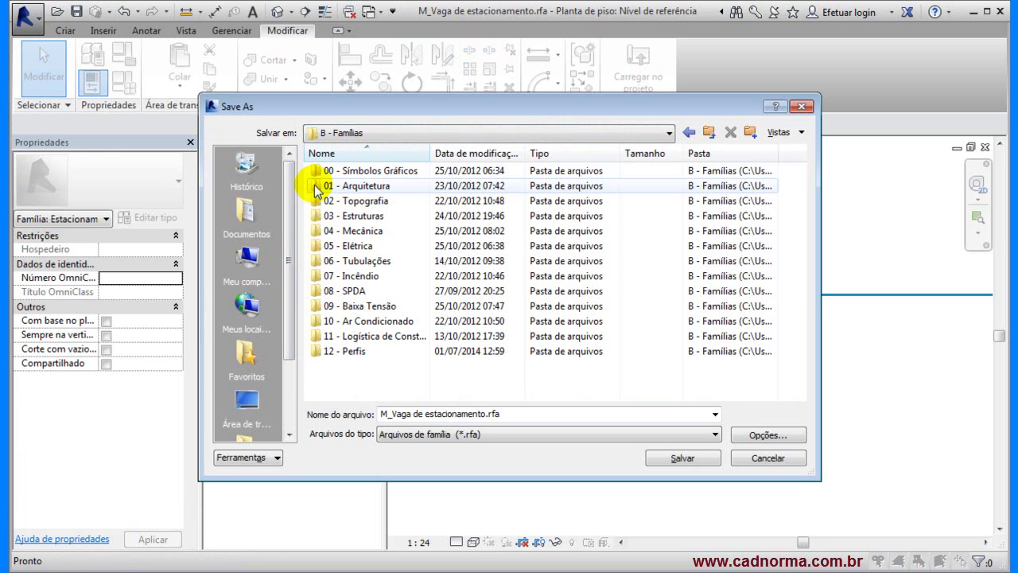
double_click(321, 201)
click(547, 415)
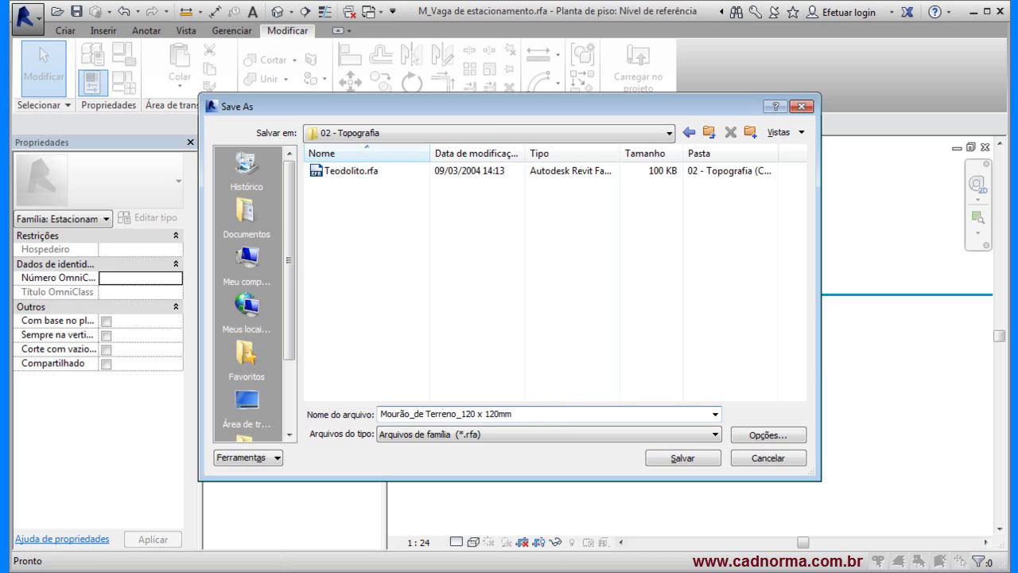
click(697, 457)
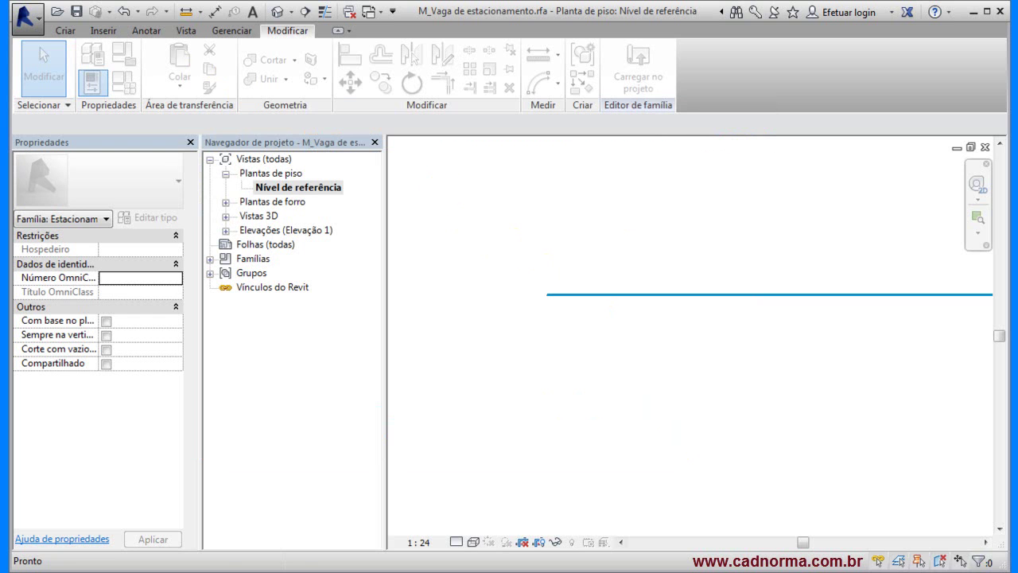
Start an extrusion and sketch a 120 x 120 mm square just above the starting end of the remaining blue line.
click(65, 31)
click(179, 51)
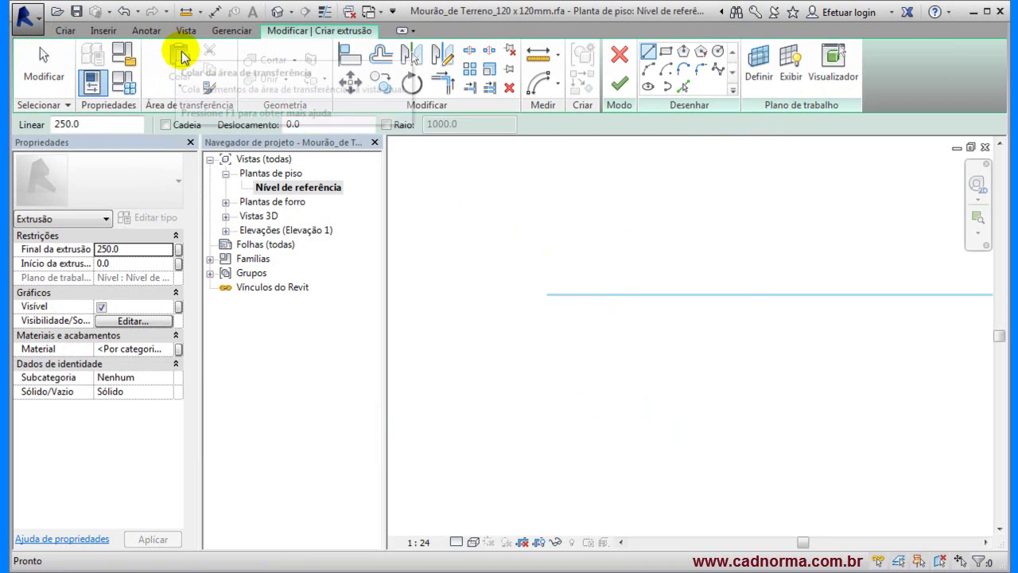
click(568, 253)
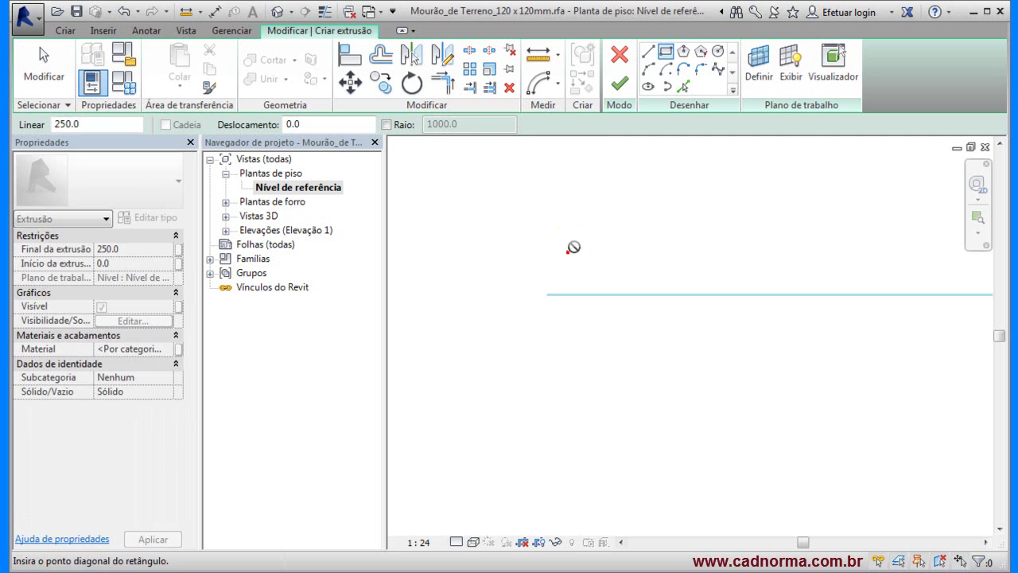
click(610, 211)
click(590, 269)
text(120)
key(Return)
click(537, 232)
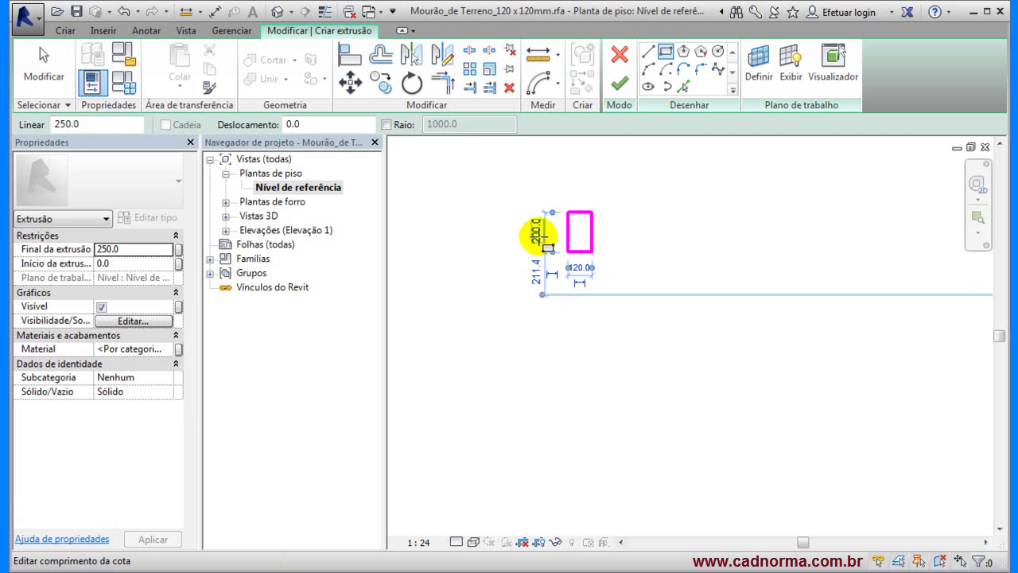
text(120)
key(Return)
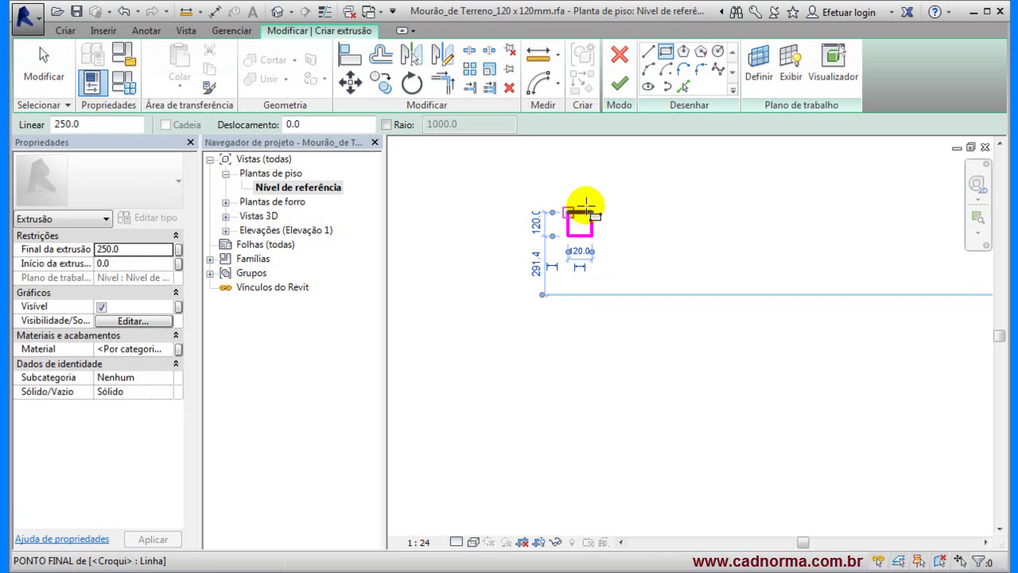
click(41, 60)
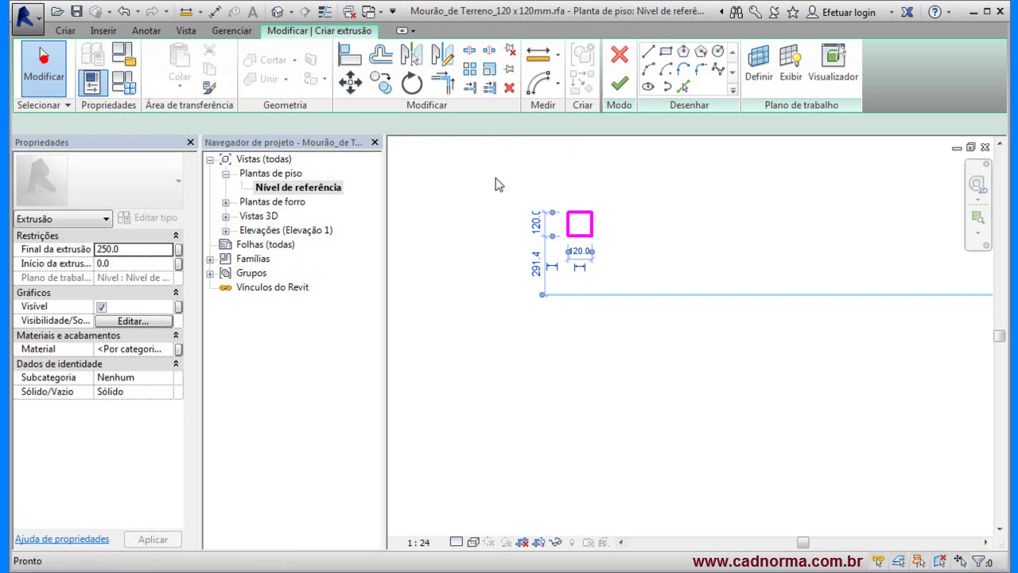
Move the square sketch so that it is centred on the starting endpoint of the blue line.
drag(557, 199, 619, 261)
click(350, 82)
click(579, 235)
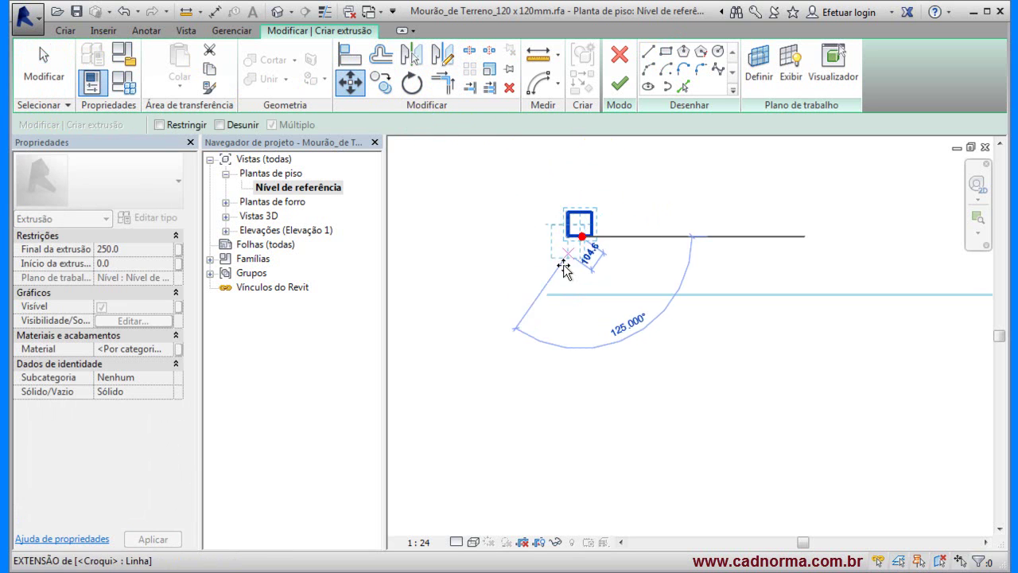
click(548, 296)
scroll(538, 291, up, 3)
click(350, 82)
click(589, 276)
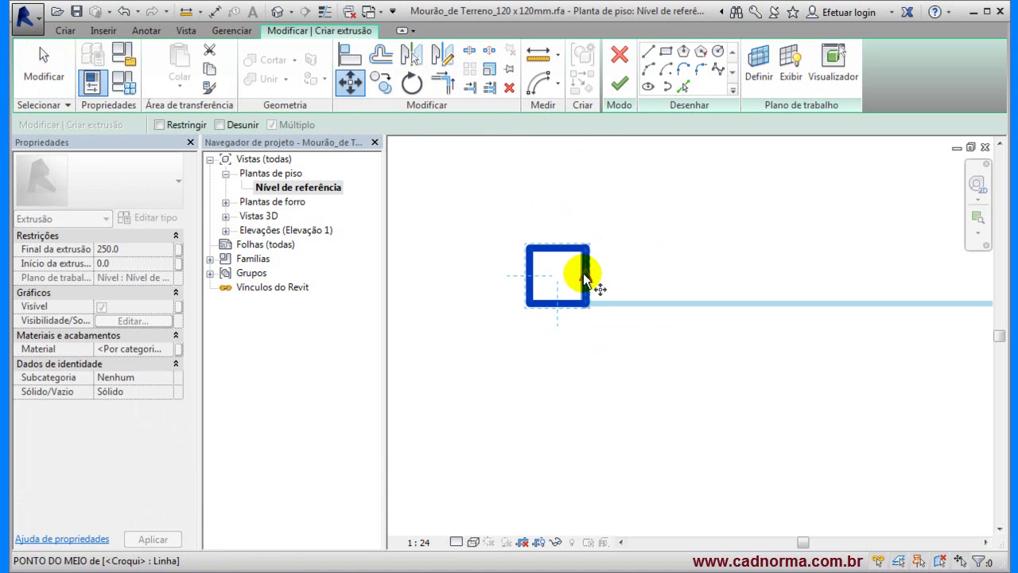
click(585, 303)
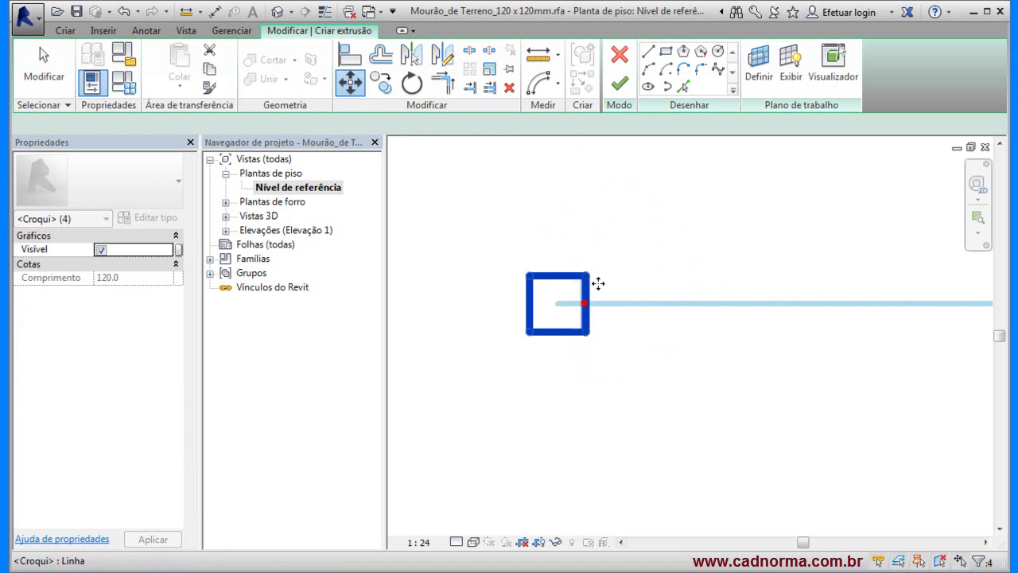
click(621, 245)
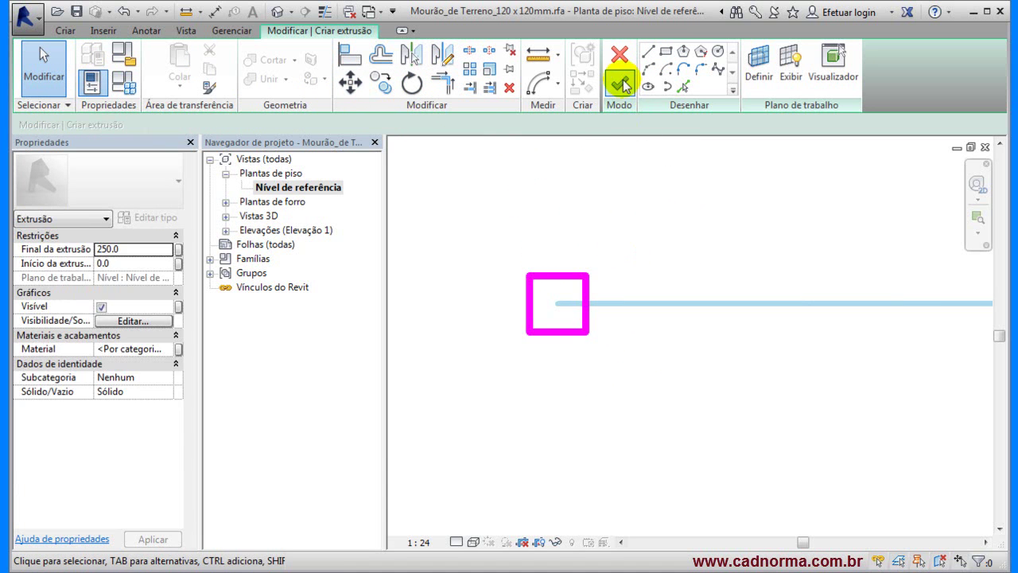
Set the extrusion end to 2100 mm and finish the extrusion sketch.
click(138, 249)
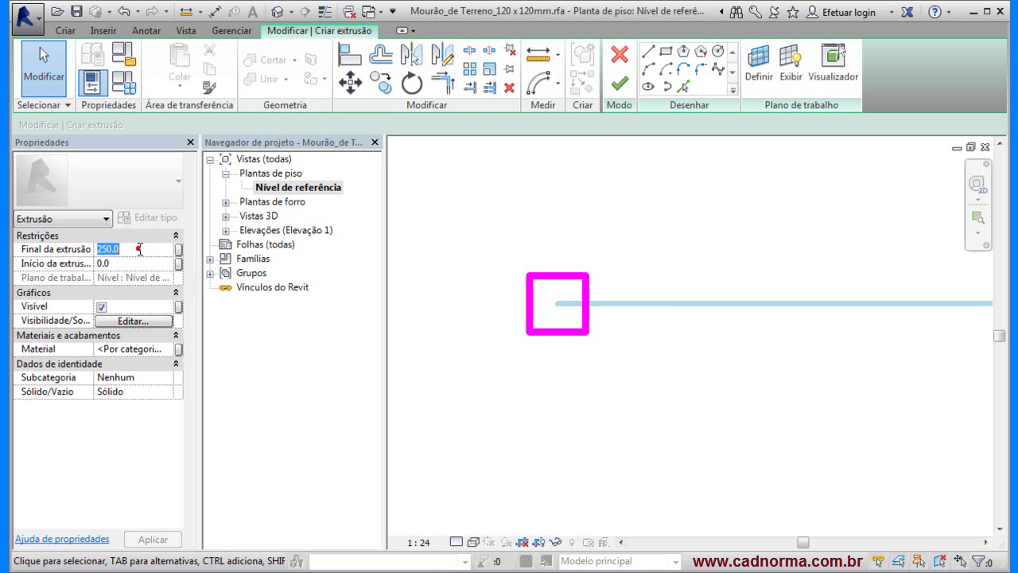
text(0.0)
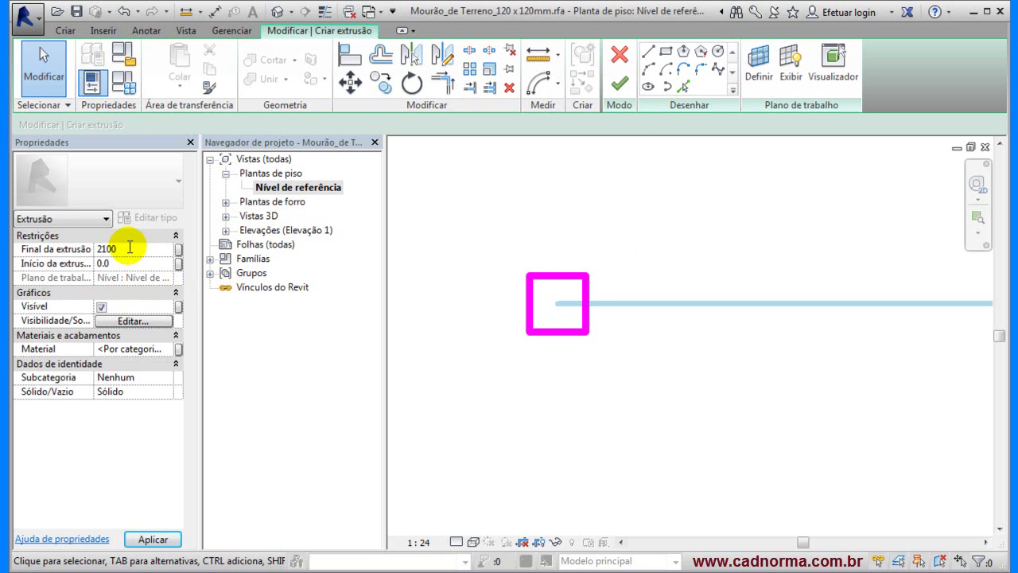
click(152, 538)
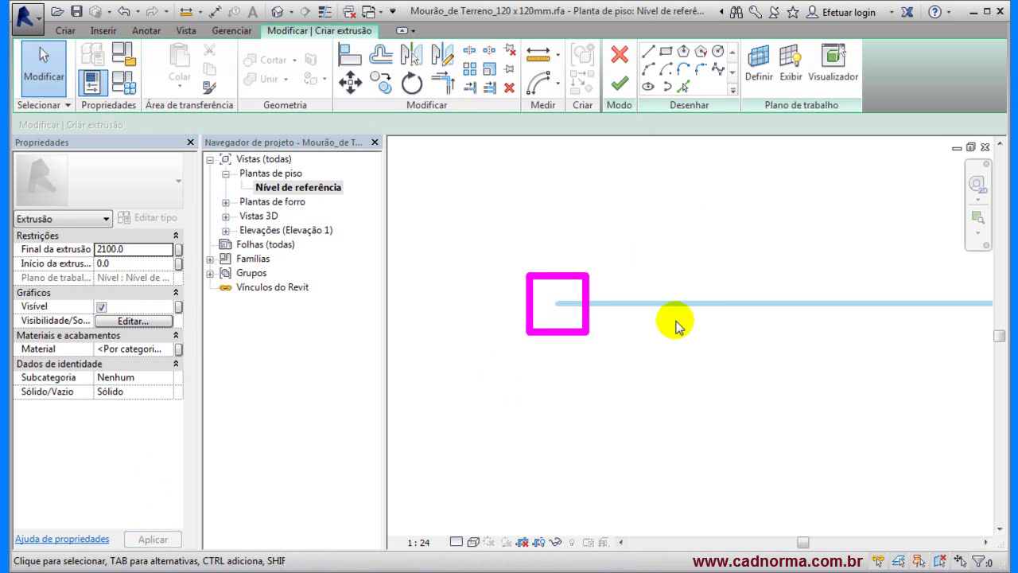
click(620, 83)
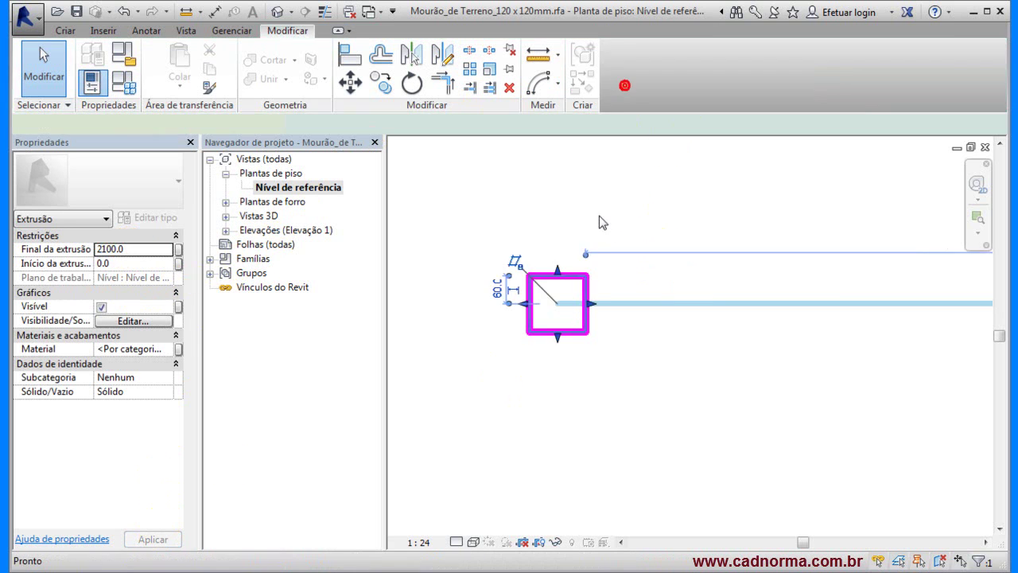
Delete the remaining blue horizontal line beside the square post.
click(809, 216)
drag(809, 275, 750, 344)
key(Delete)
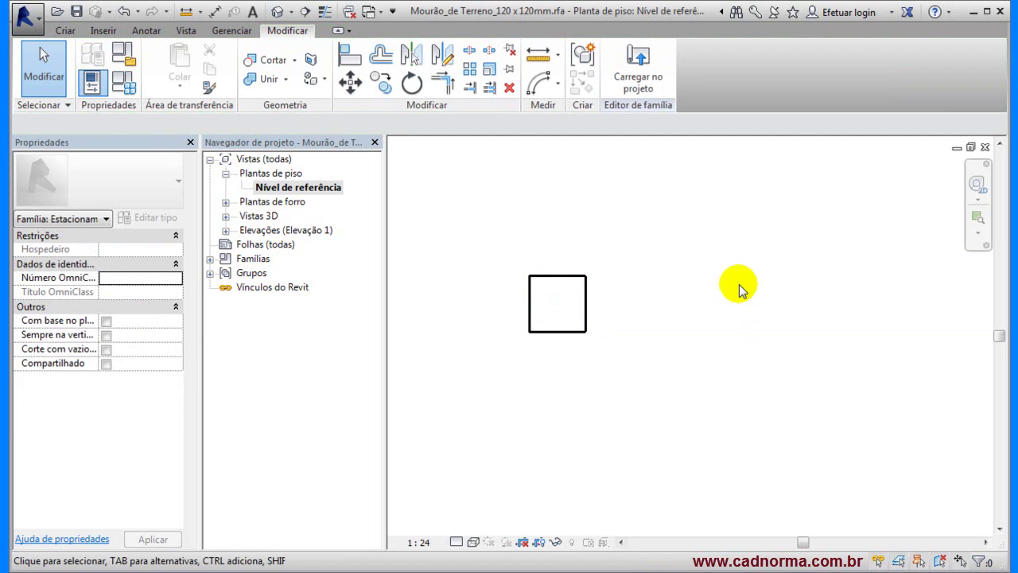
Open the default 3D view and examine the extruded post and its properties.
click(277, 12)
shift+middle_drag(686, 318, 645, 404)
scroll(715, 344, down, 3)
middle_drag(721, 302, 648, 351)
scroll(618, 329, up, 3)
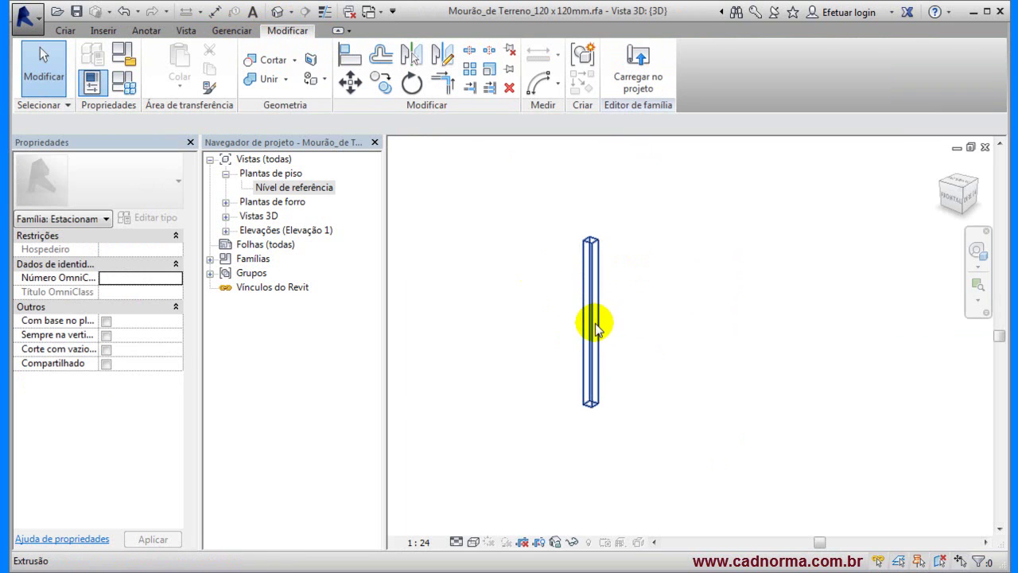
click(595, 329)
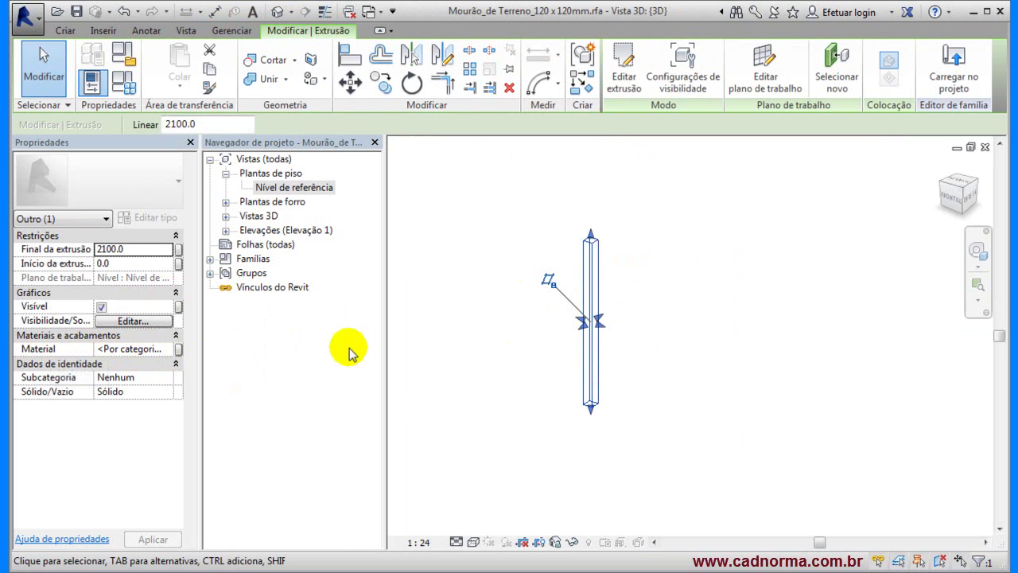
click(784, 290)
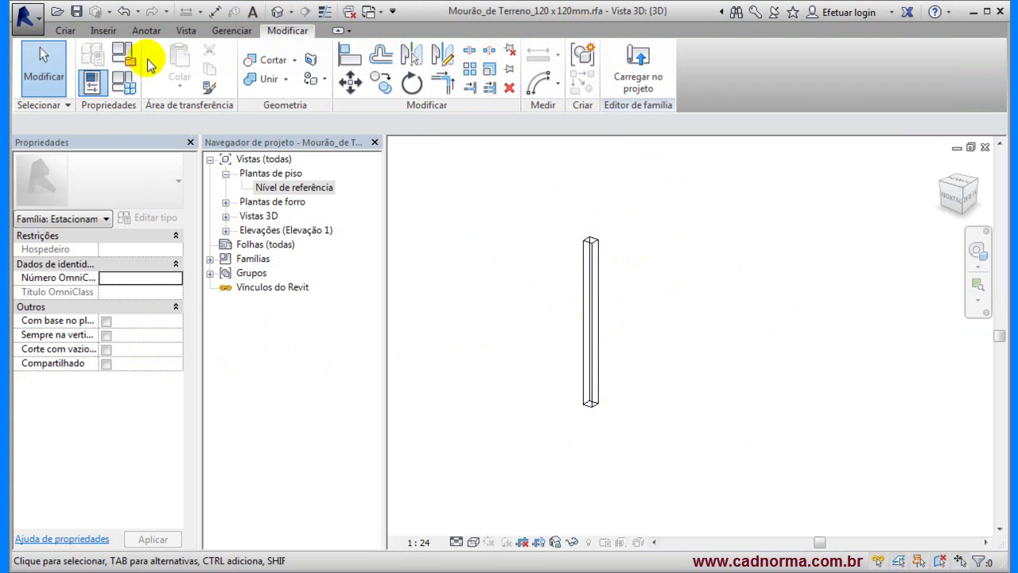
Load the post family into Subregiões.rvt only and place one post at the northwest corner of the blue lot.
click(640, 67)
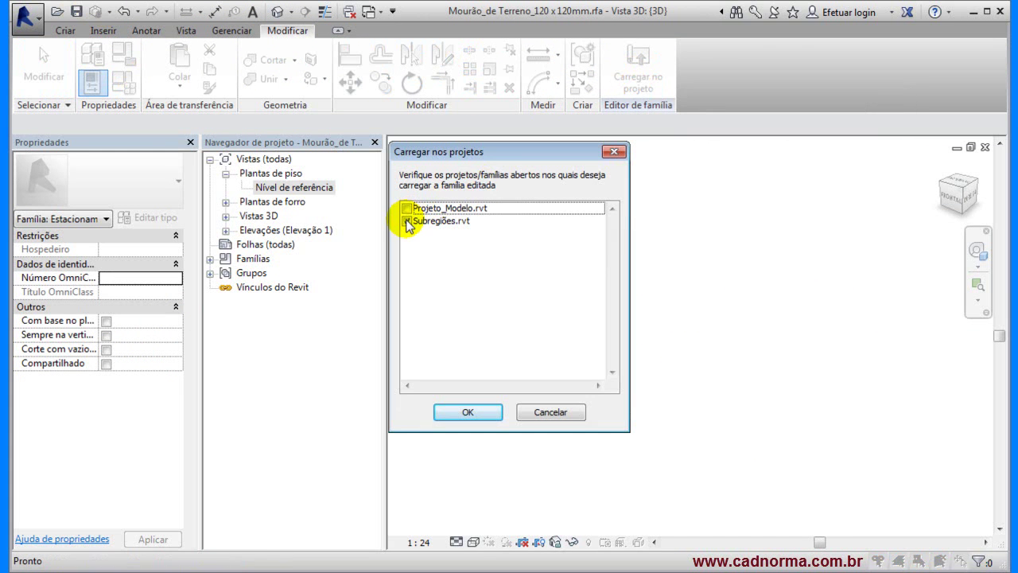
click(476, 412)
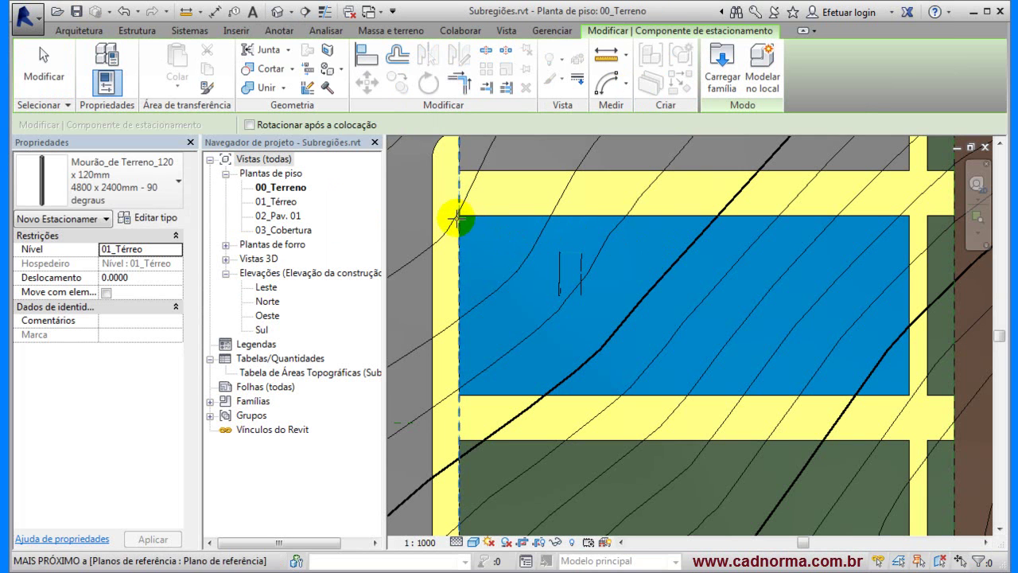
scroll(473, 221, up, 5)
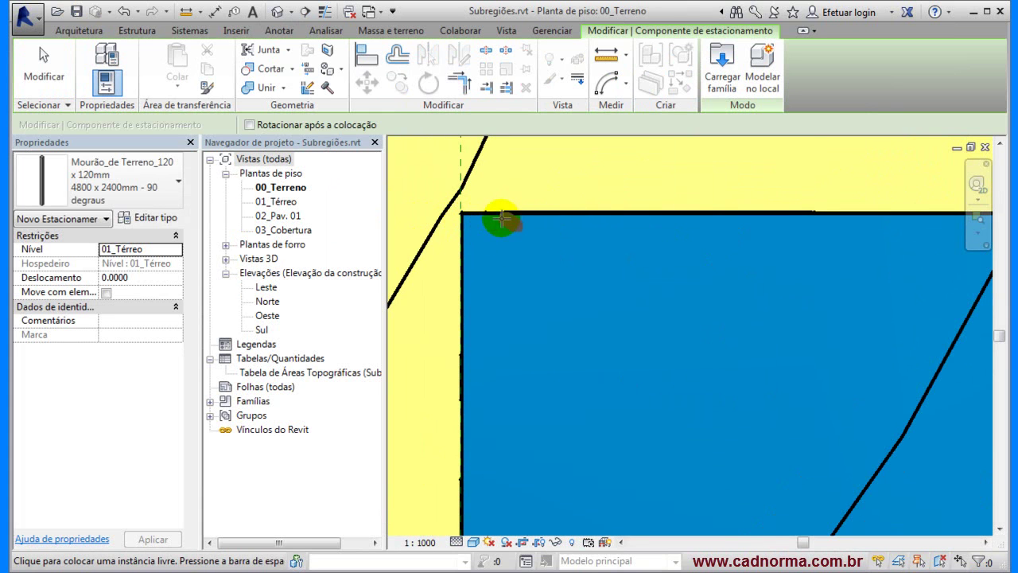
click(460, 213)
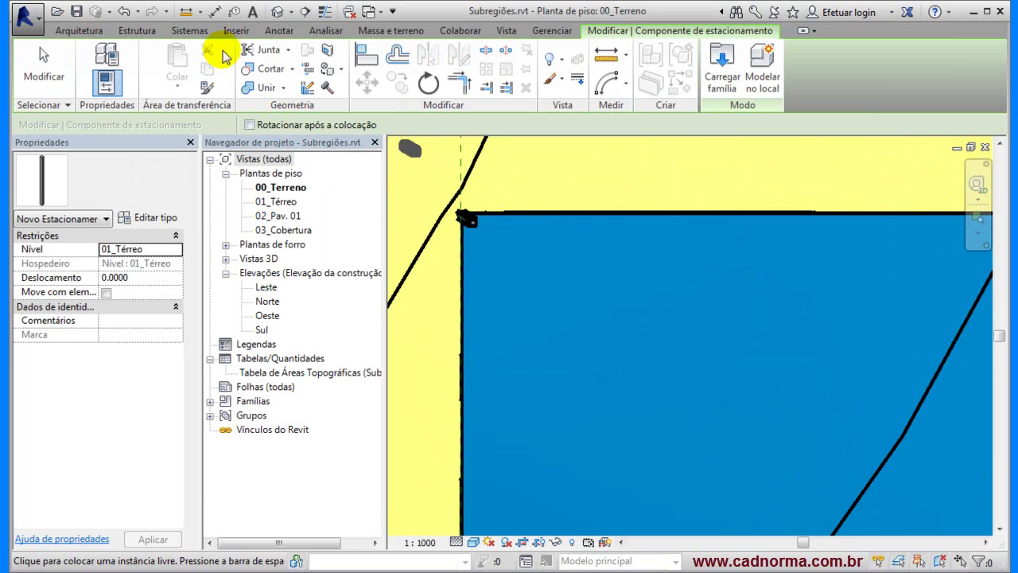
Enable thin lines, check the placed post in the 3D view and return to the 00_Terreno floor plan.
click(325, 11)
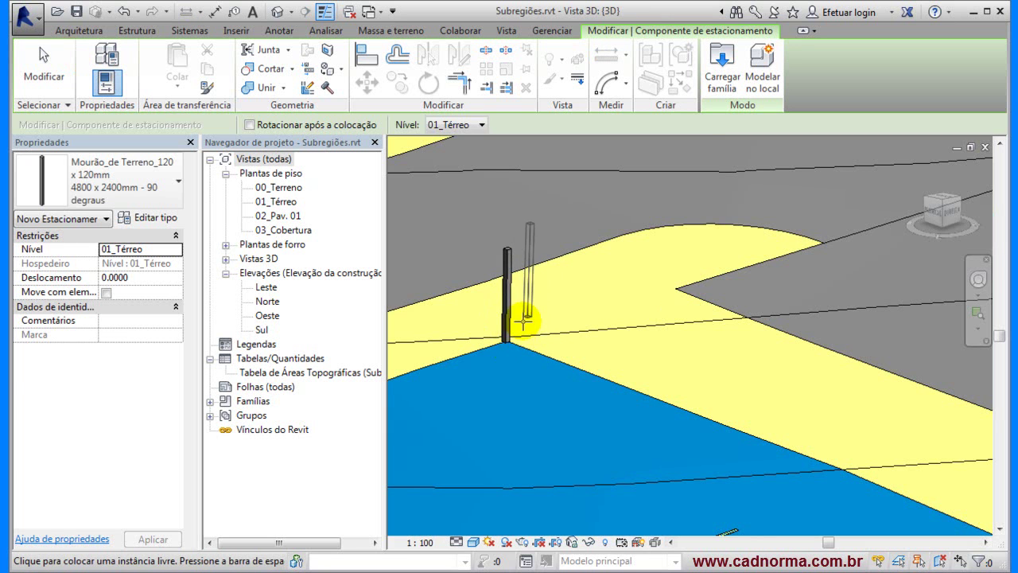
key(Escape)
double_click(278, 187)
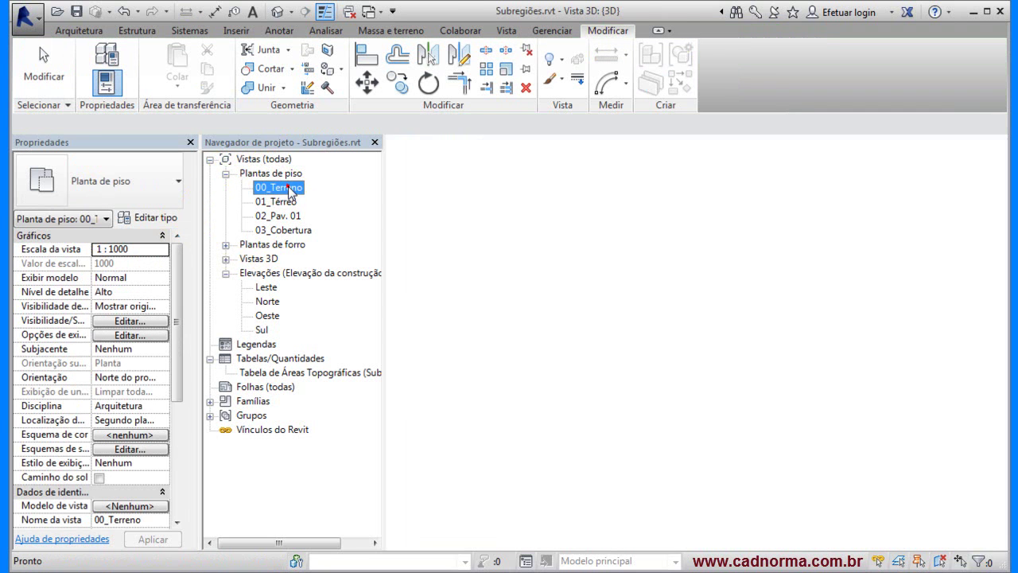
scroll(452, 229, up, 4)
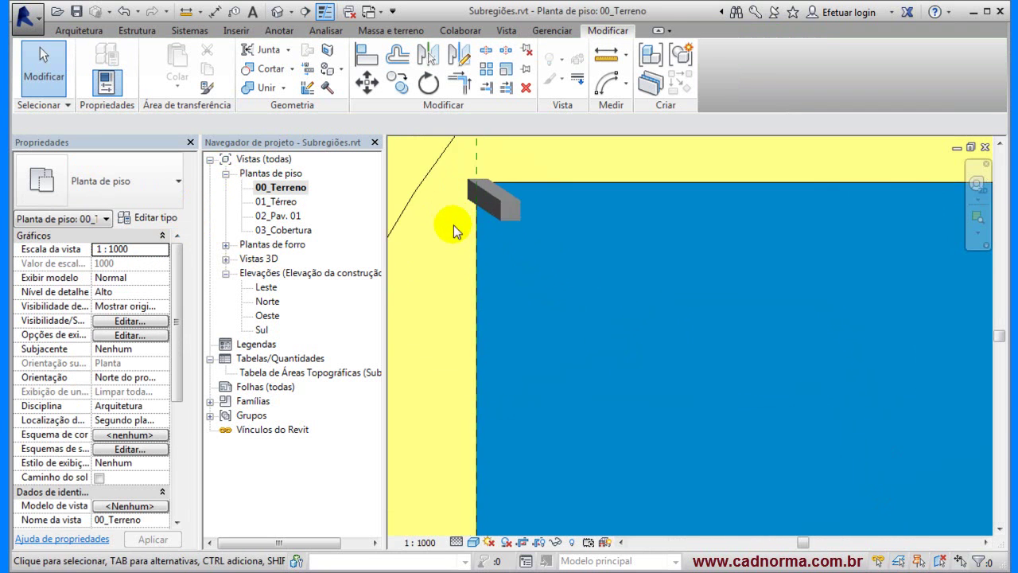
Move the post slightly east and south so that it sits just inside the blue lot's northwest corner.
click(446, 160)
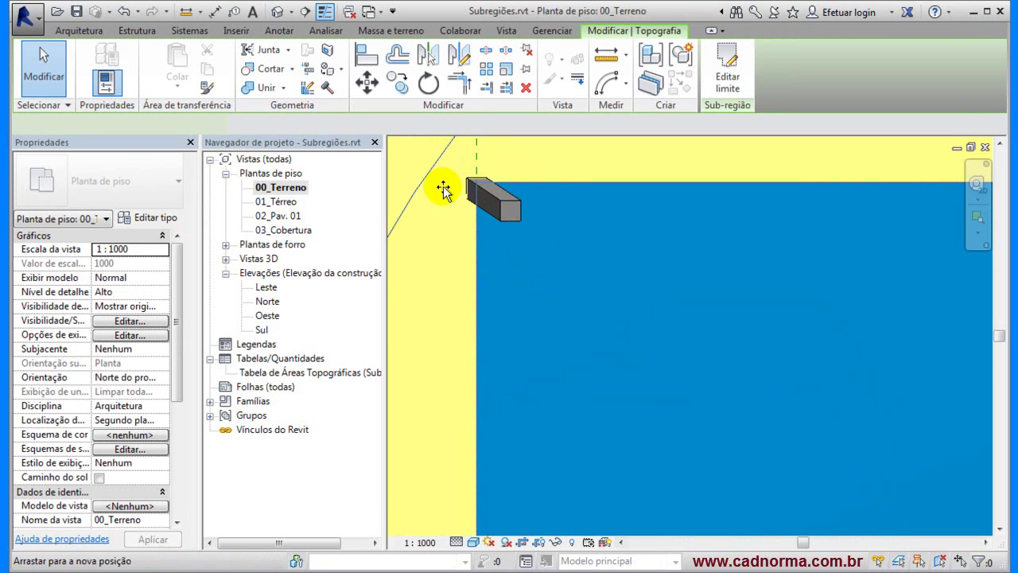
key(Escape)
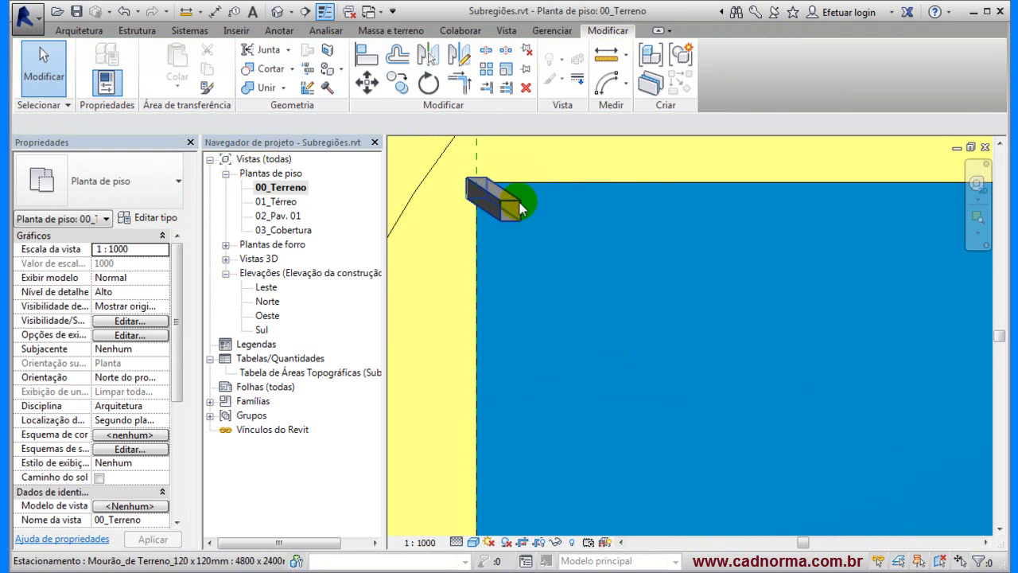
click(531, 214)
key(m)
key(v)
click(542, 252)
click(560, 256)
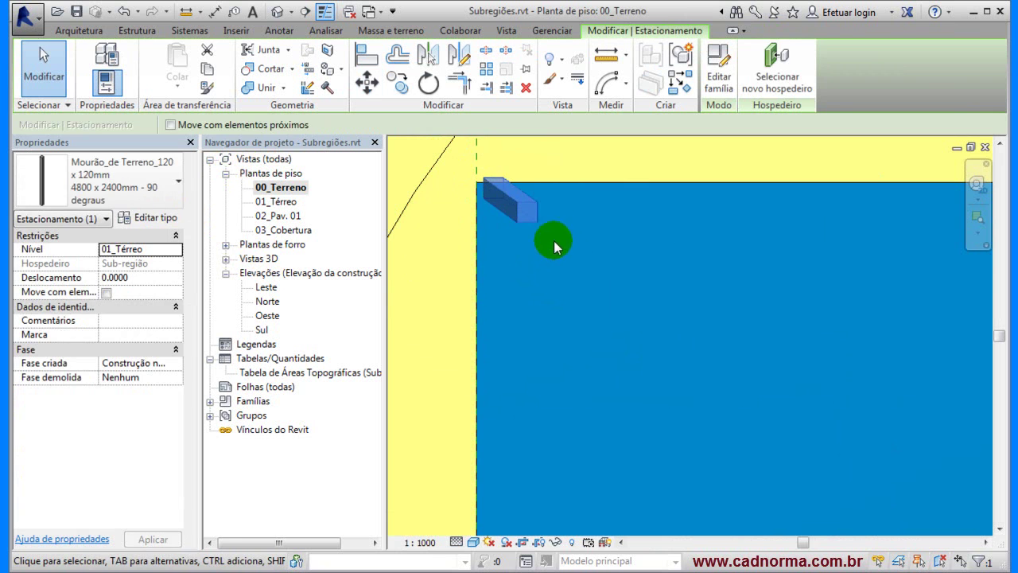
click(562, 164)
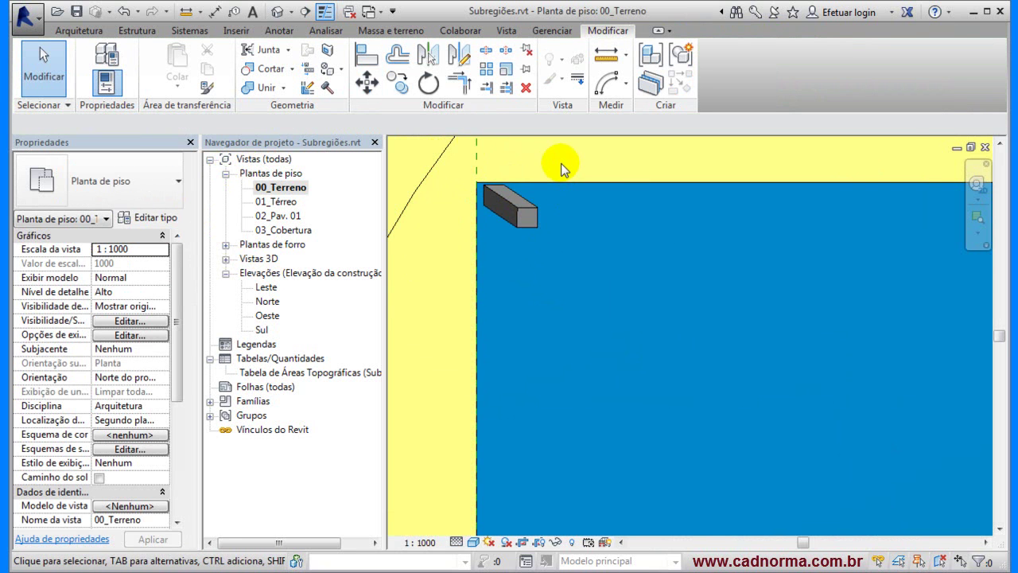
Create a grouped linear array of 30 posts running east along the blue lot's north edge, spaced 5 m apart.
scroll(475, 264, down, 8)
click(463, 268)
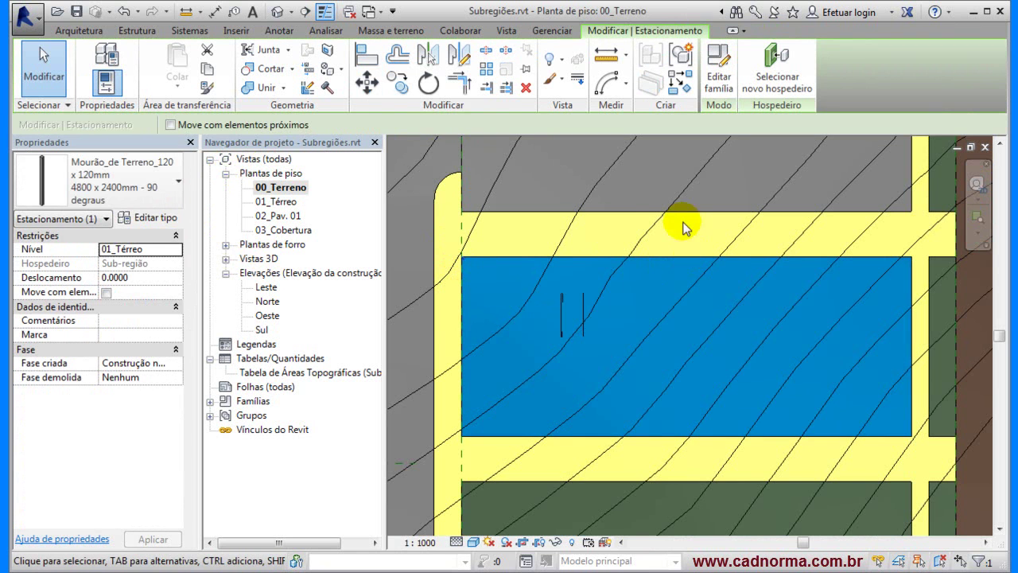
click(487, 68)
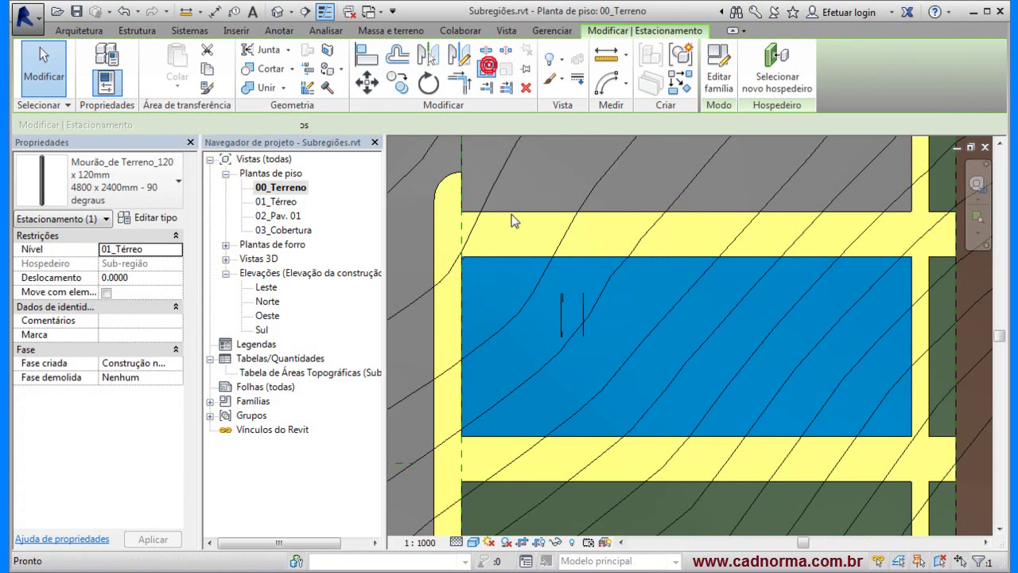
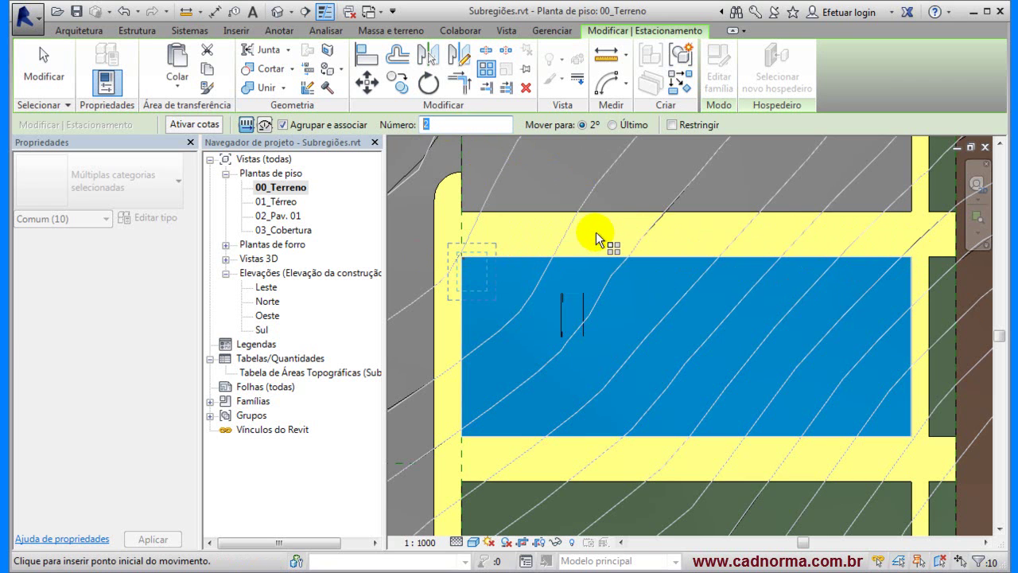
text(30)
click(484, 232)
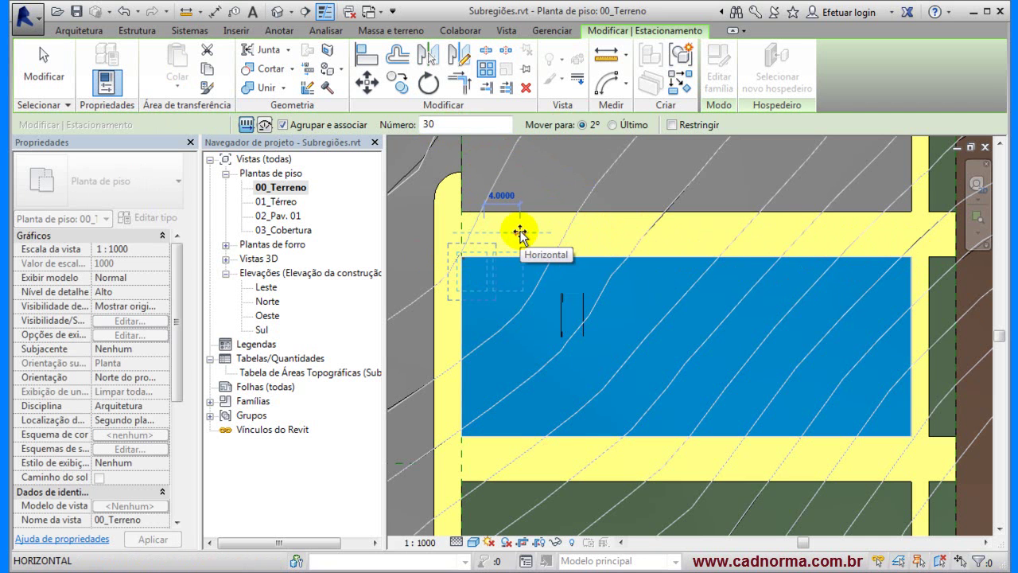
text(5)
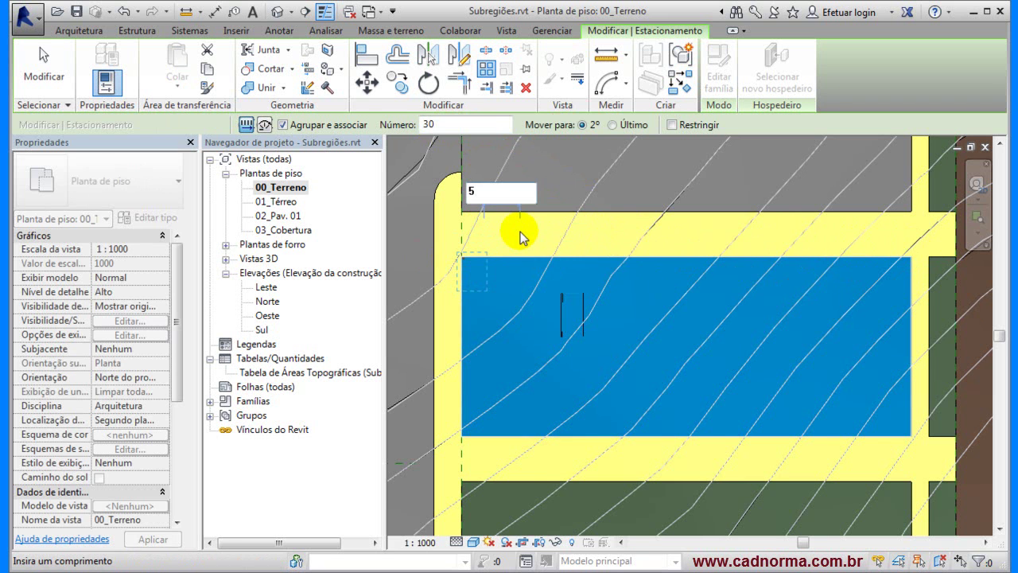
key(Return)
Reduce the post array's count to 10, raise it to 11 and finish editing the array.
scroll(659, 238, down, 2)
middle_drag(698, 239, 454, 243)
scroll(607, 246, up, 3)
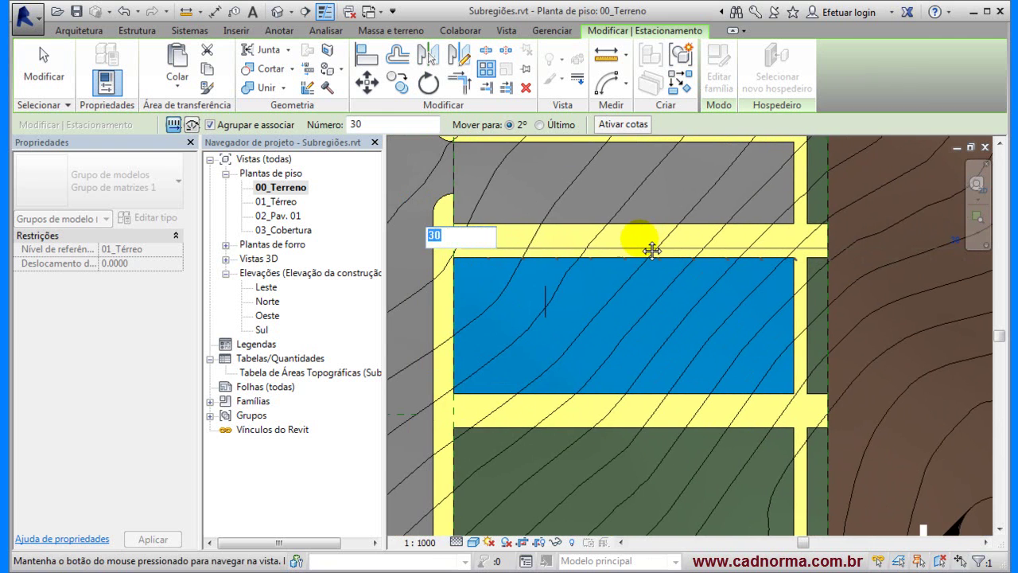
text(10)
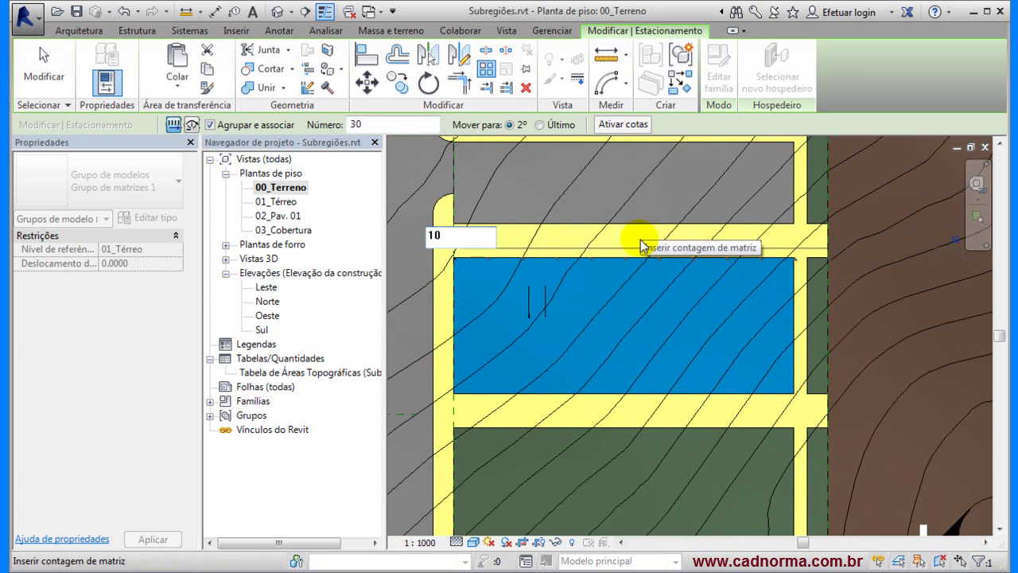
key(Return)
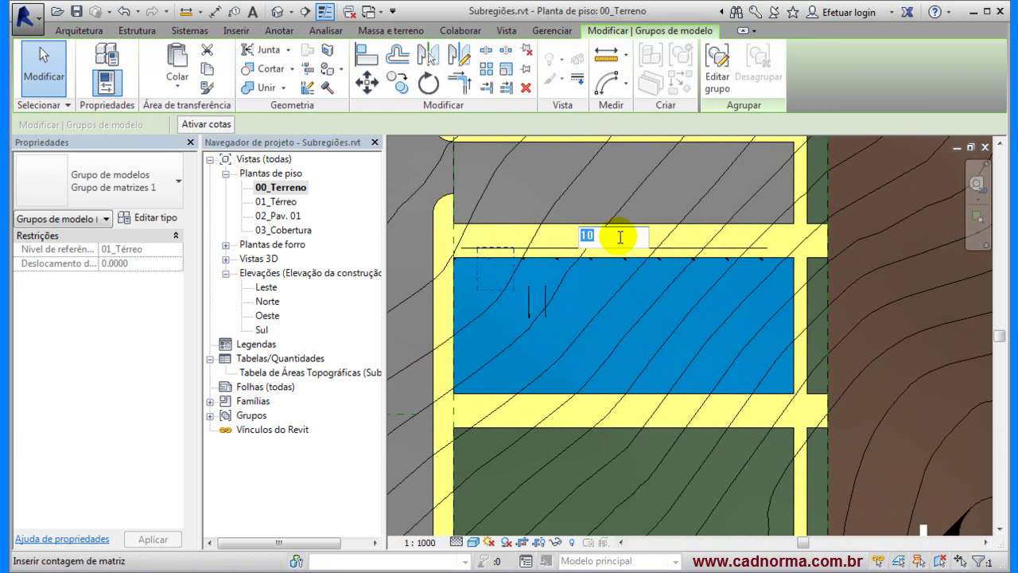
key(Return)
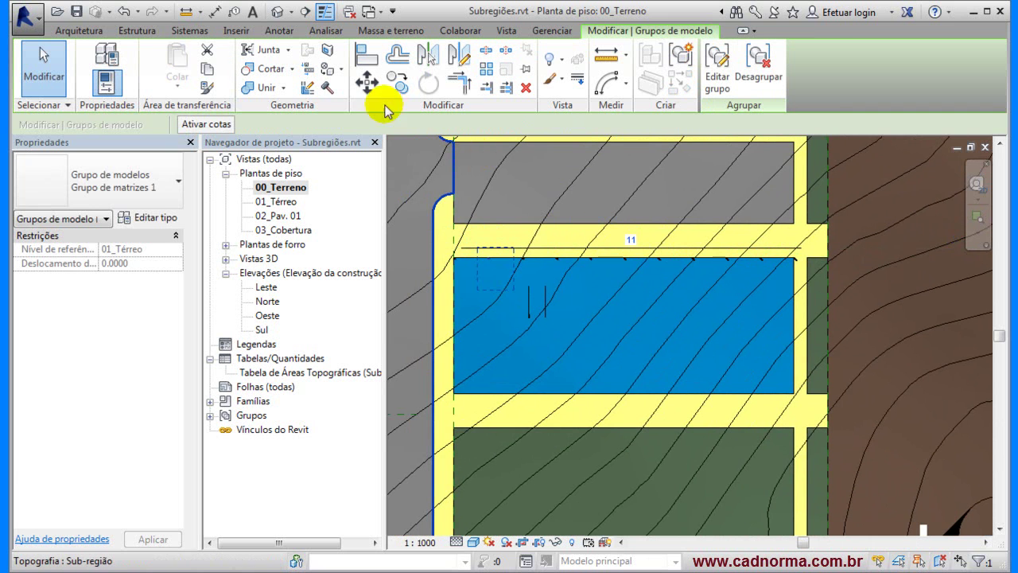
click(42, 70)
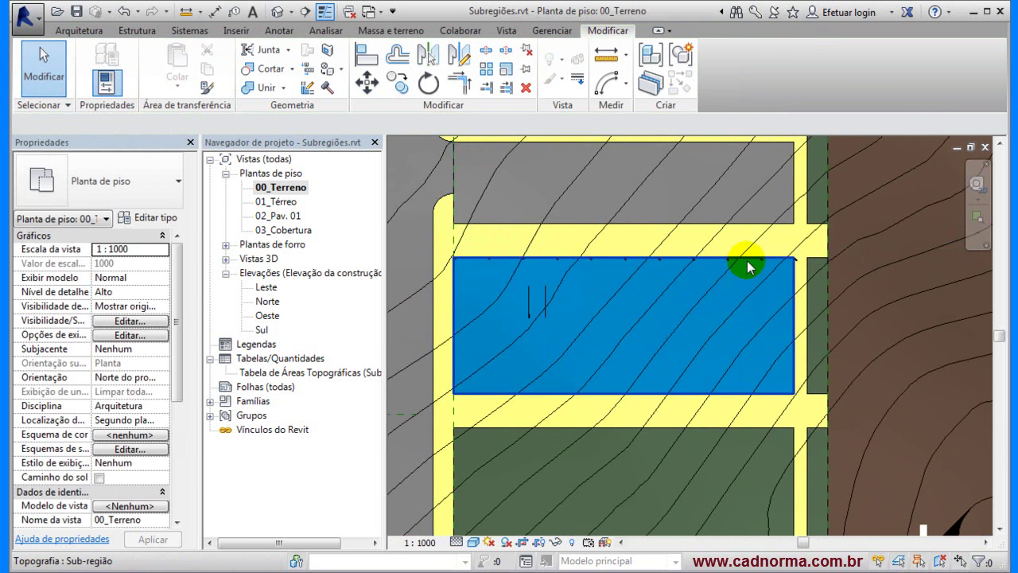
Shift the last post of the array slightly west so that it stands at the blue lot's northeast corner.
scroll(806, 279, up, 5)
scroll(803, 284, down, 2)
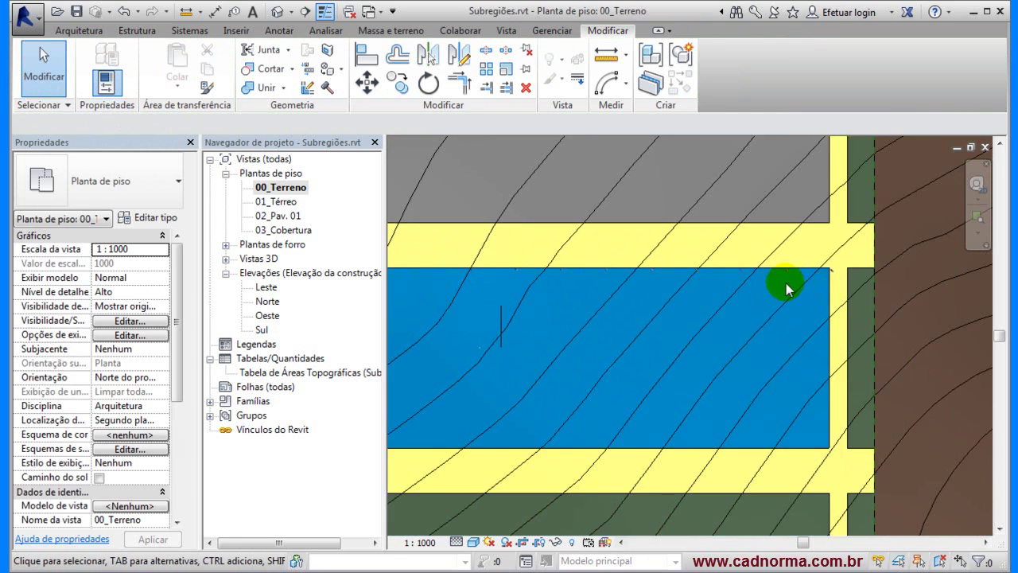
scroll(596, 295, down, 2)
scroll(545, 291, up, 4)
scroll(480, 261, up, 2)
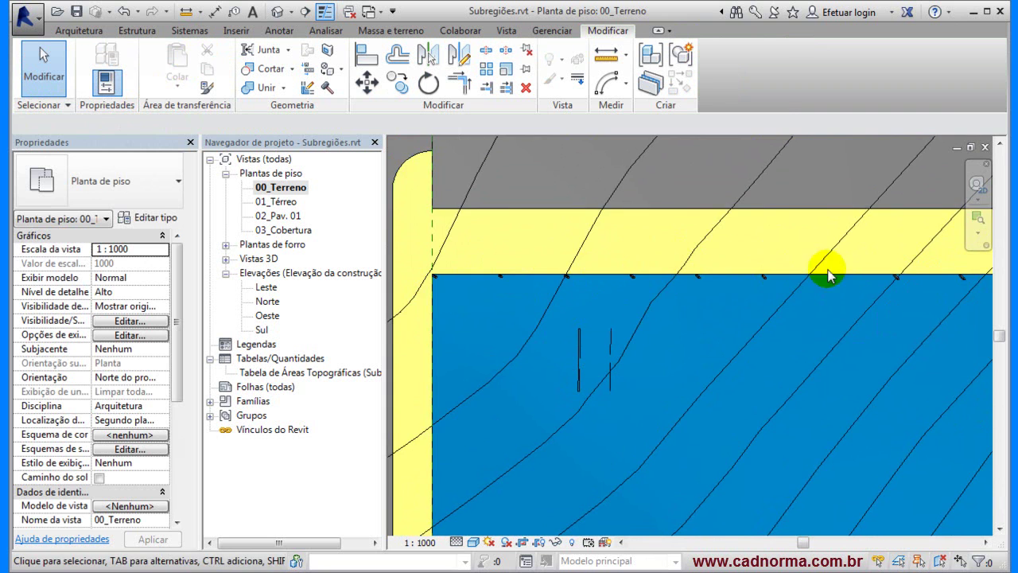
scroll(852, 271, down, 3)
middle_drag(852, 259, 728, 263)
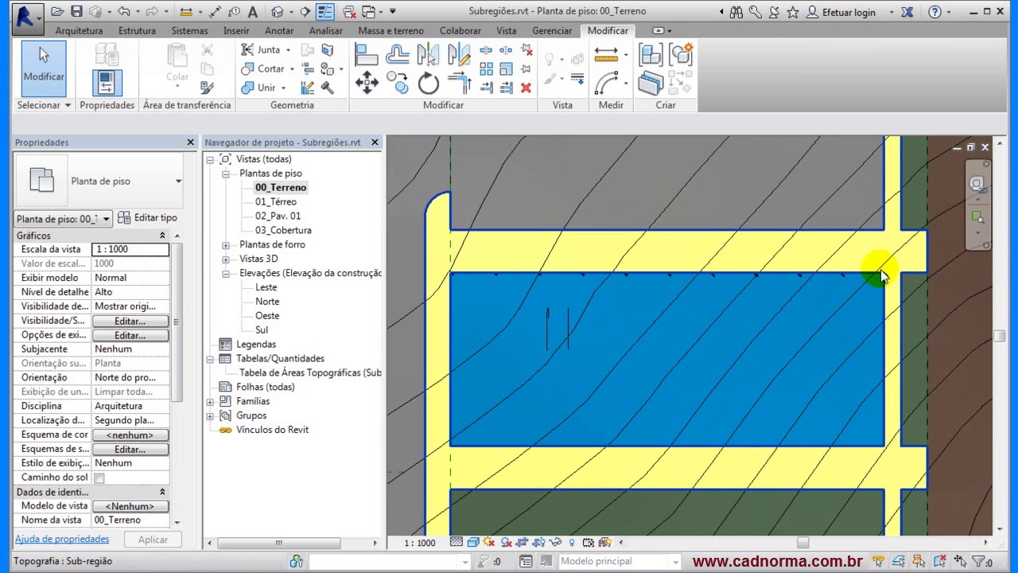
scroll(881, 274, up, 5)
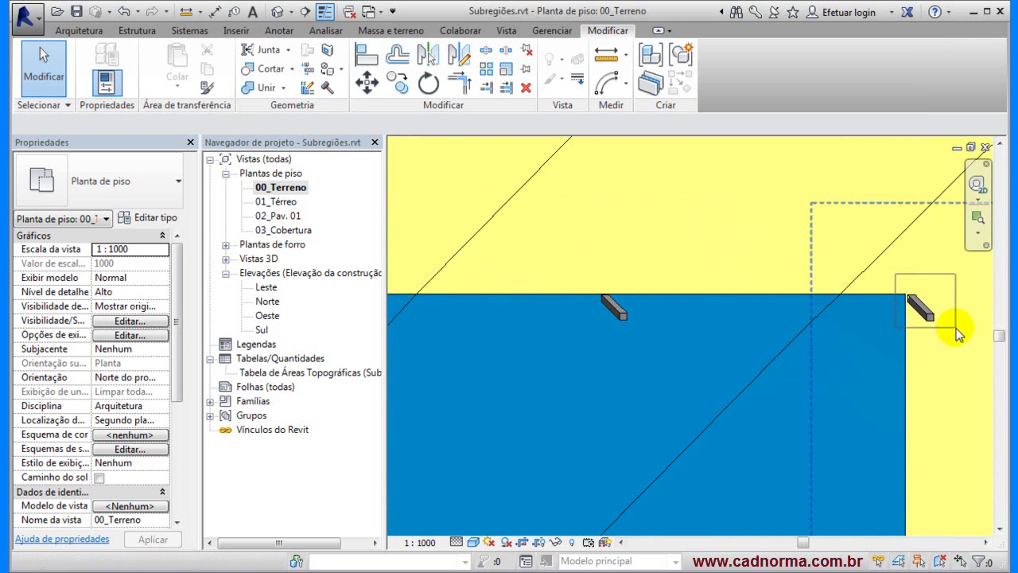
click(956, 327)
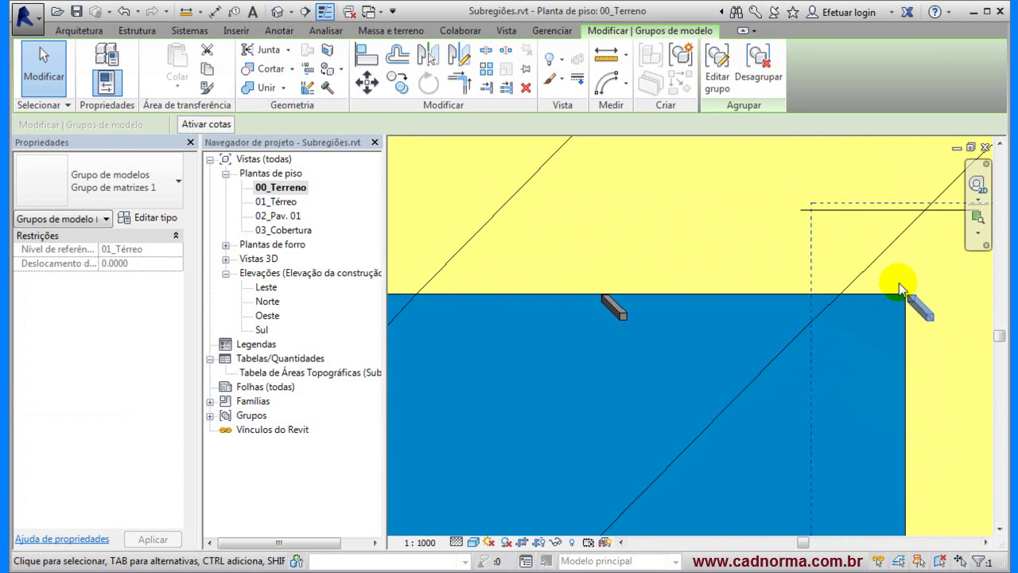
click(668, 270)
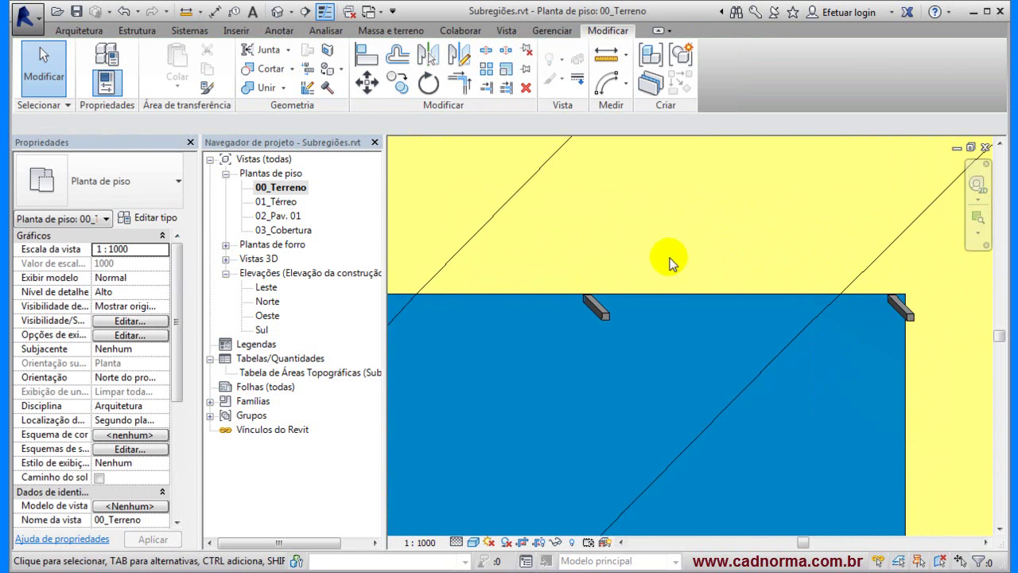
Draw a horizontal reference plane along the blue lot's north edge, from the first post to beyond the lot's east side.
scroll(670, 263, down, 5)
middle_drag(596, 310, 733, 328)
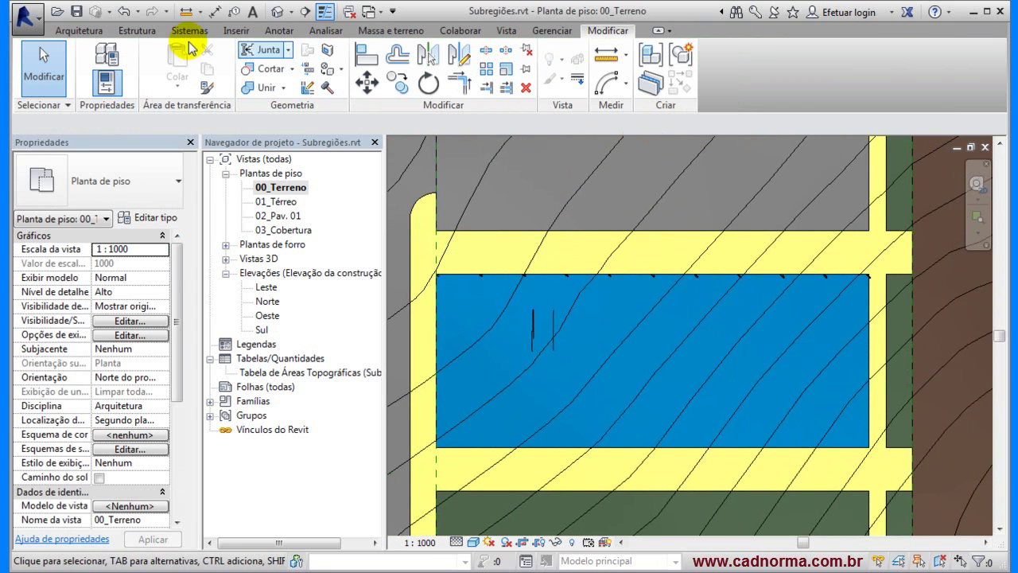
click(80, 30)
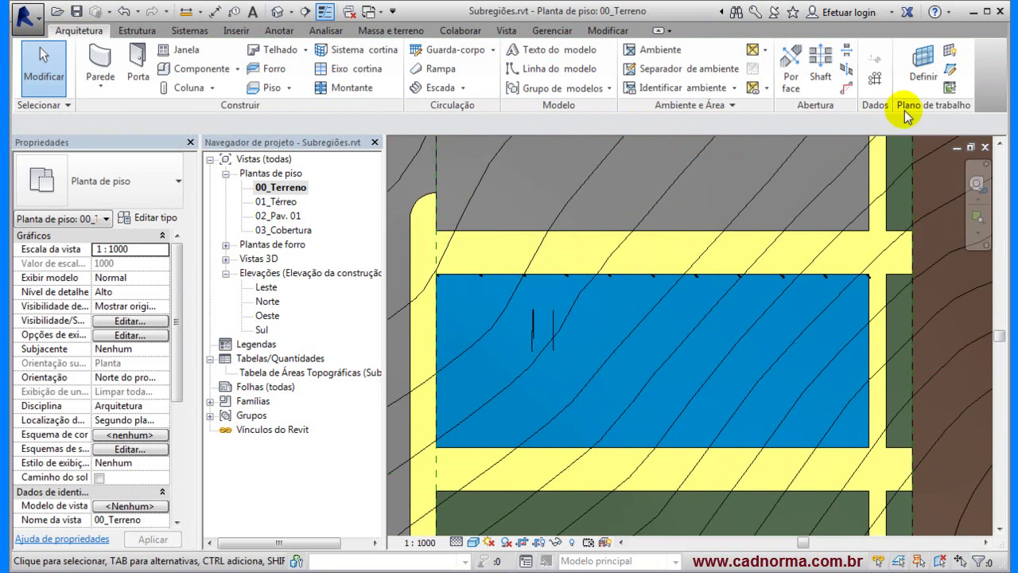
click(951, 70)
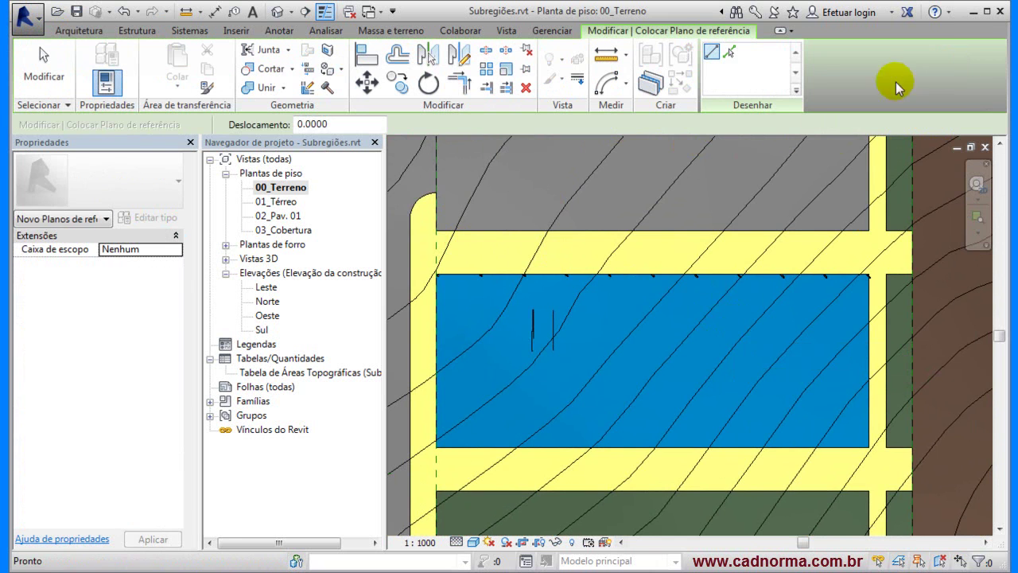
scroll(459, 275, up, 5)
click(680, 239)
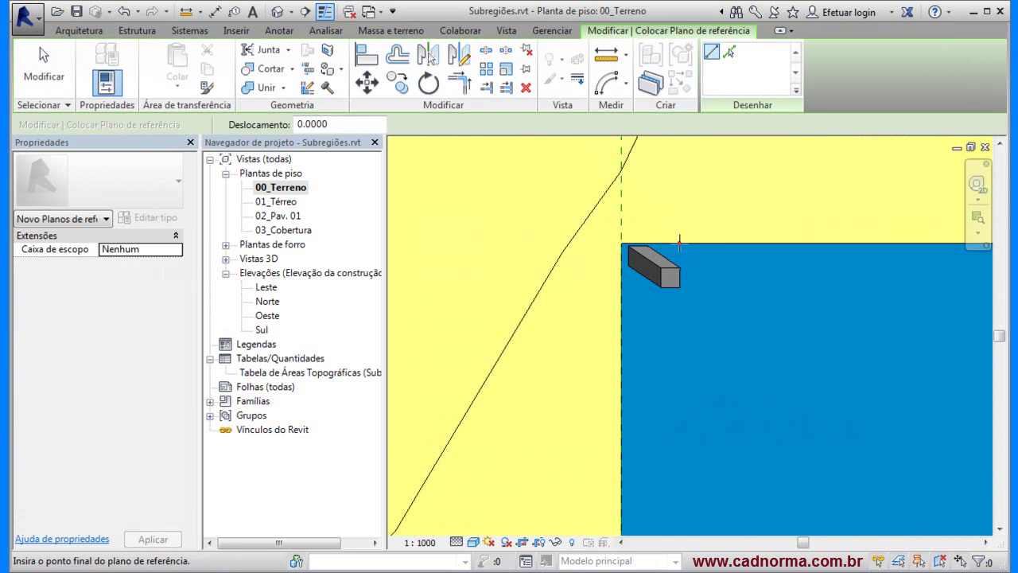
scroll(732, 218, down, 5)
middle_drag(745, 221, 475, 269)
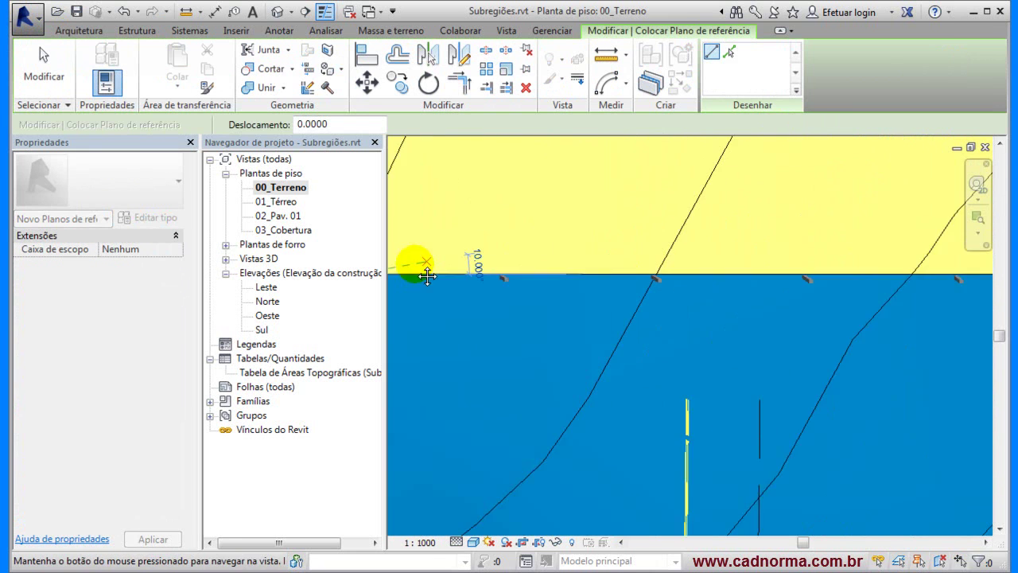
scroll(692, 271, down, 3)
click(728, 286)
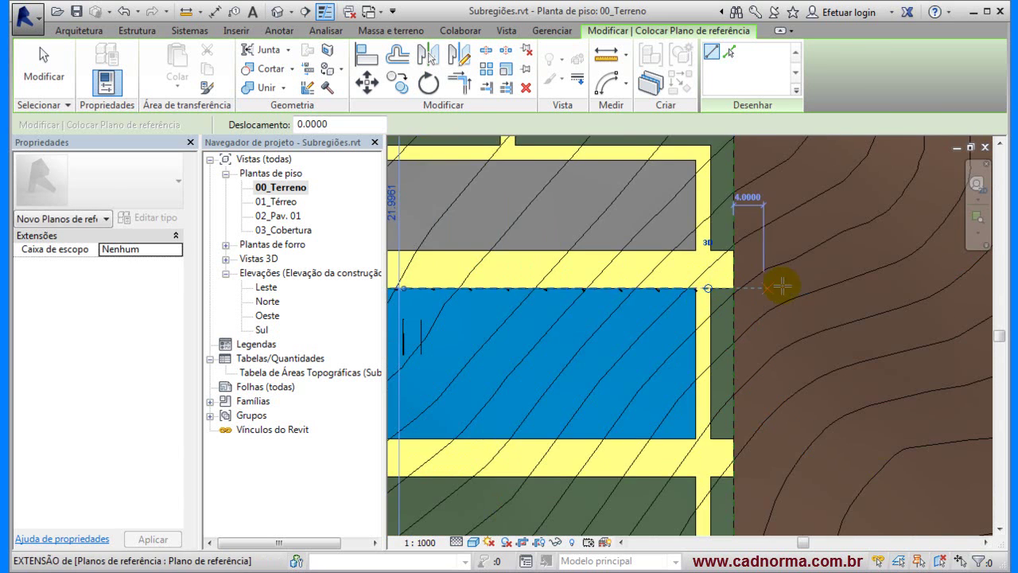
Finish placing reference planes and name the new plane along the lot's north edge cerca_norte.
scroll(847, 291, down, 2)
scroll(719, 283, down, 1)
scroll(465, 279, up, 5)
key(Escape)
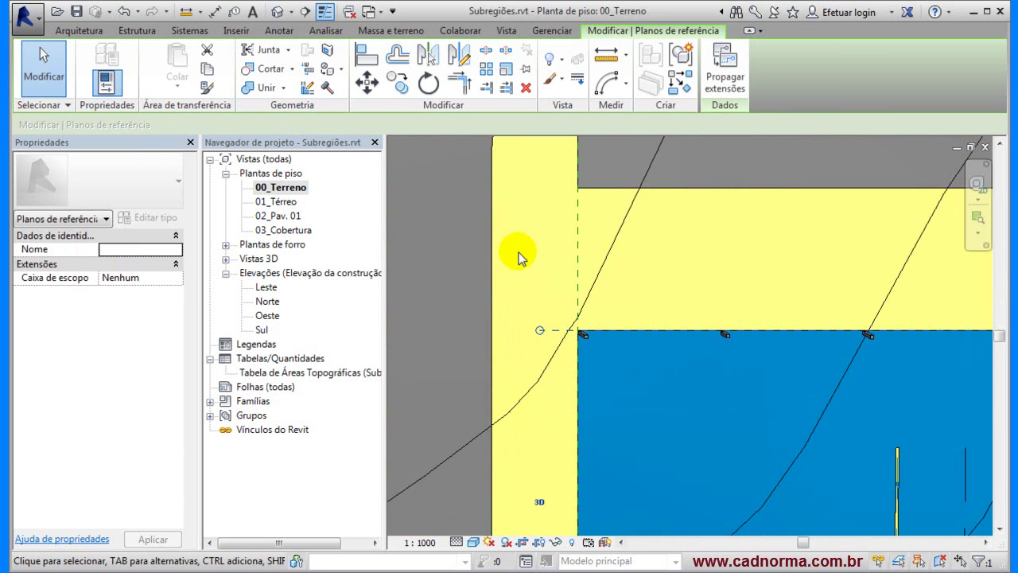
click(140, 248)
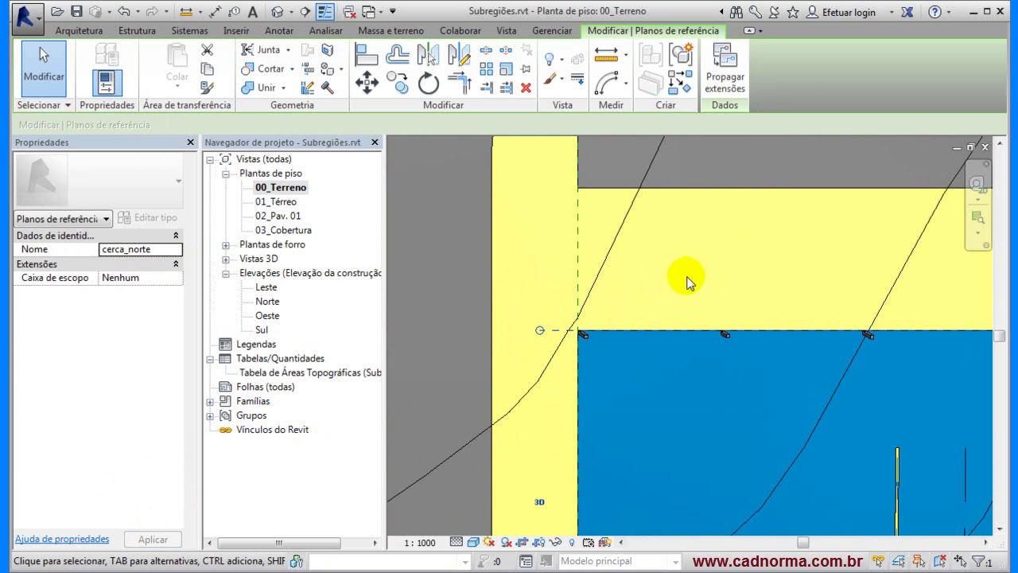
click(745, 258)
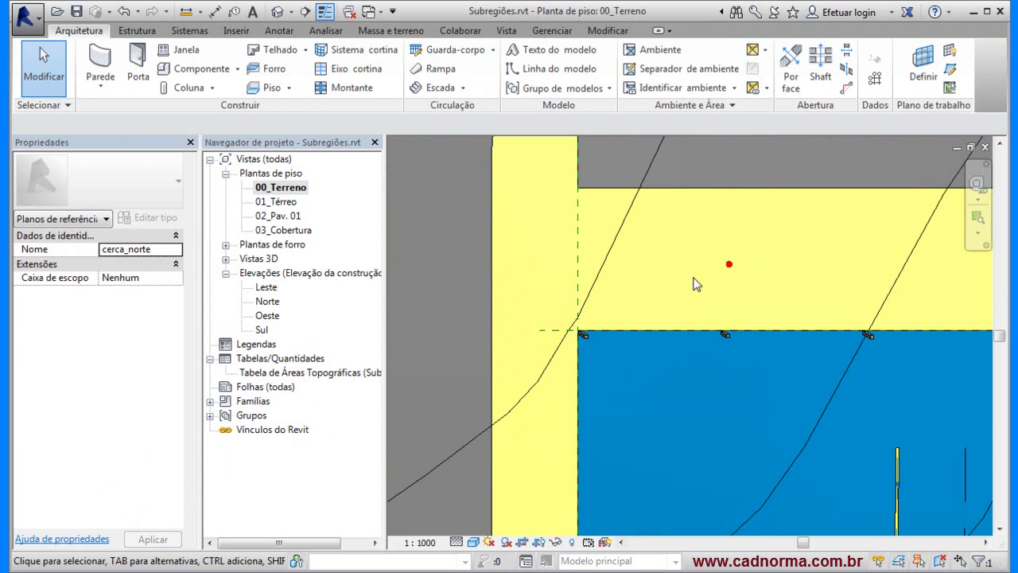
click(923, 68)
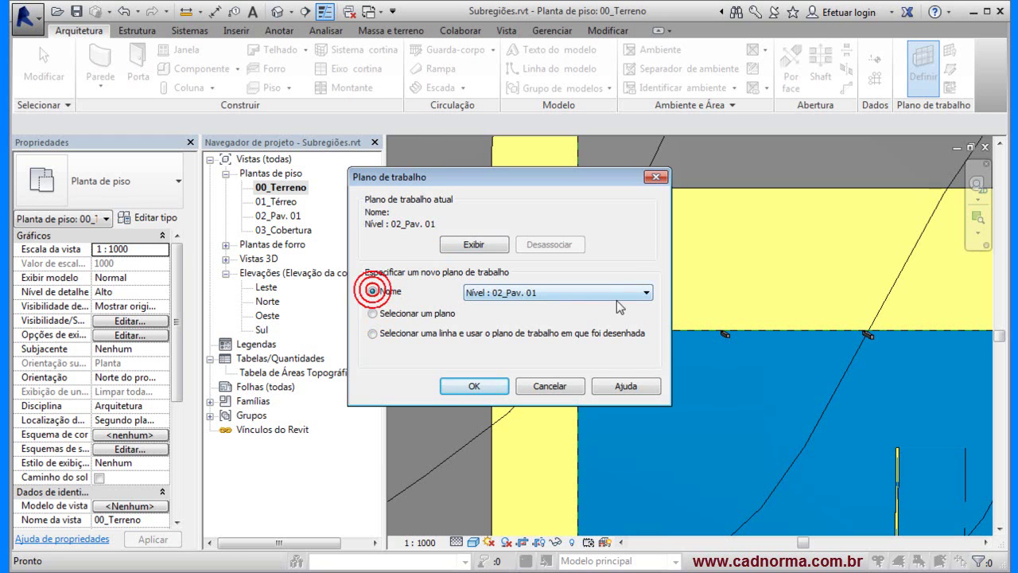
click(647, 293)
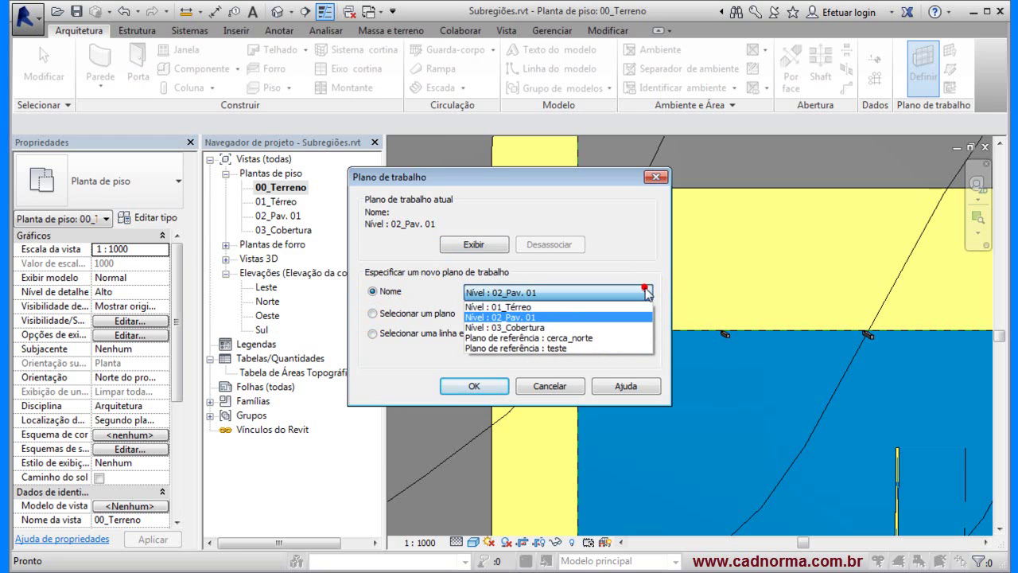
click(598, 338)
click(482, 385)
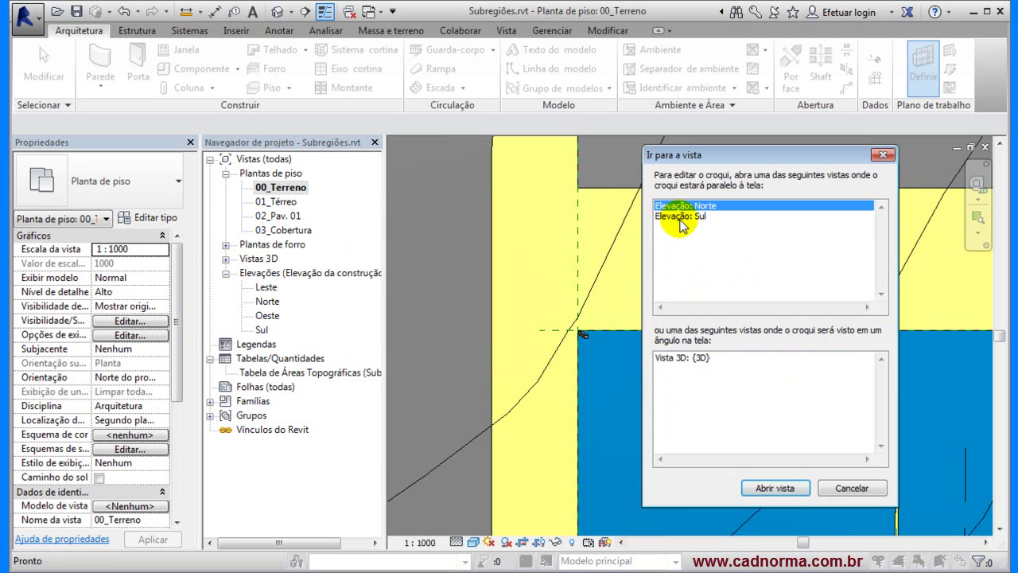
click(851, 489)
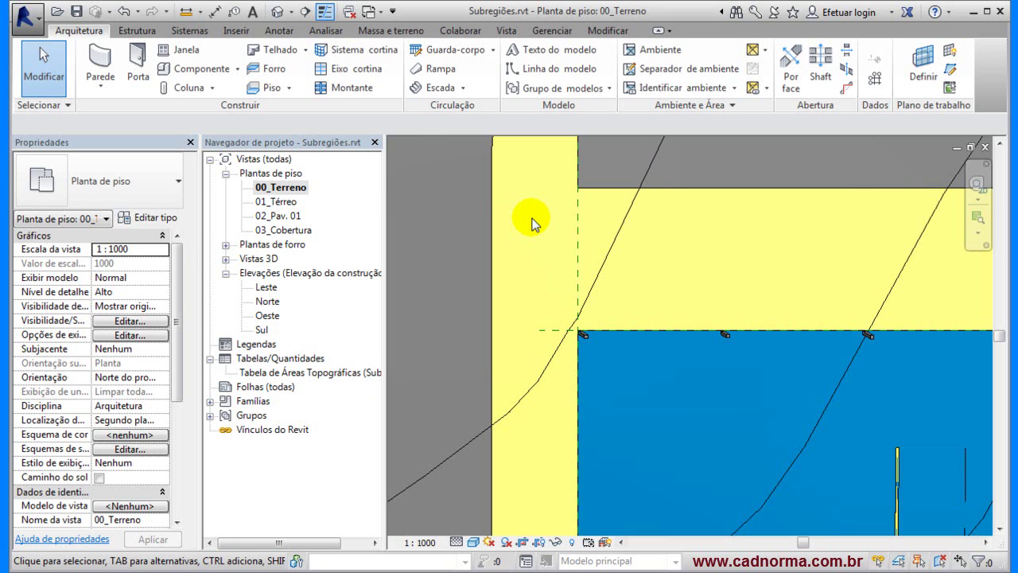
Draw a building section looking north along the blue lot's north edge, from west of the first post to just past the northeast corner.
click(307, 11)
click(540, 329)
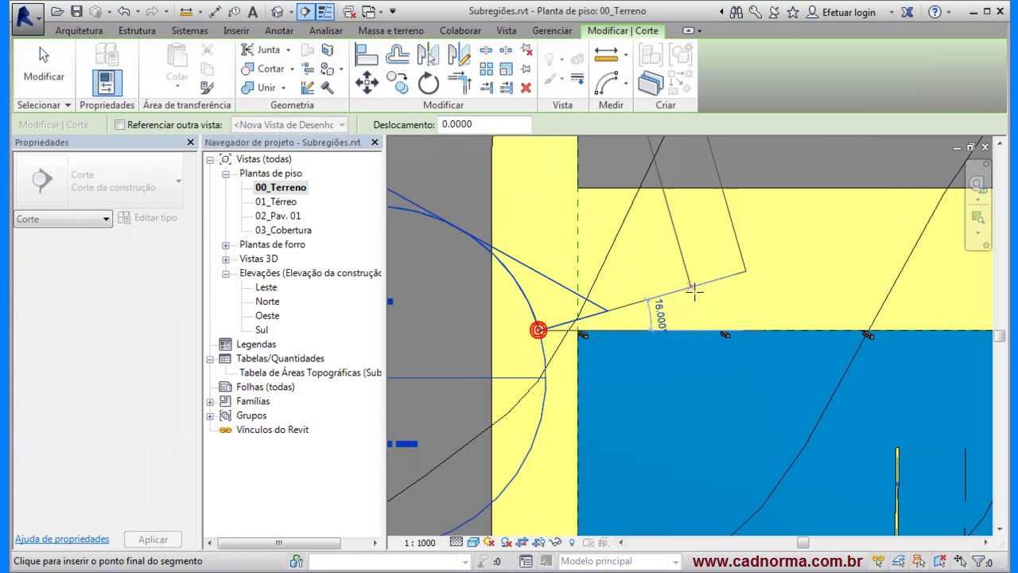
scroll(476, 393, down, 5)
scroll(476, 393, up, 5)
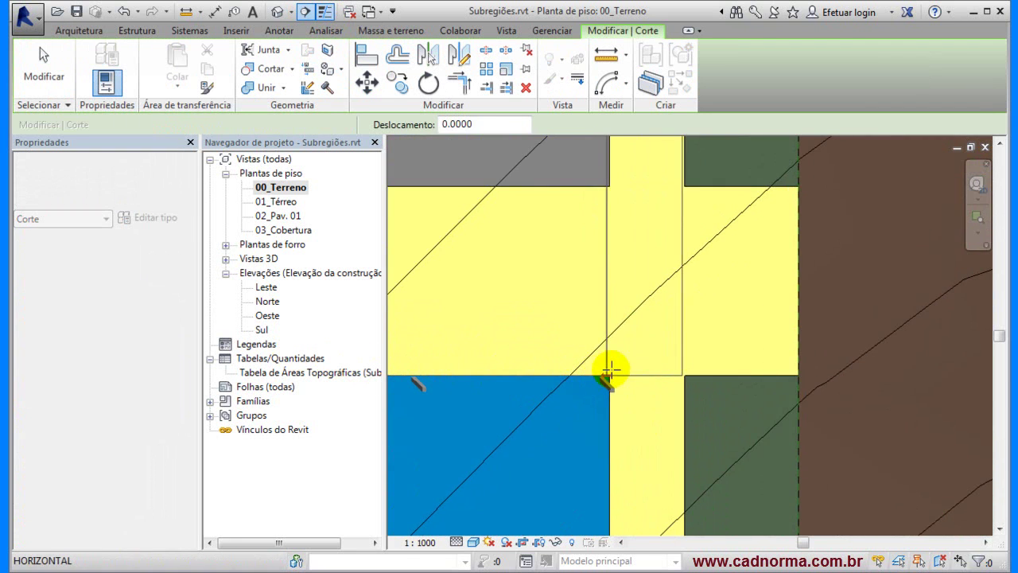
click(651, 376)
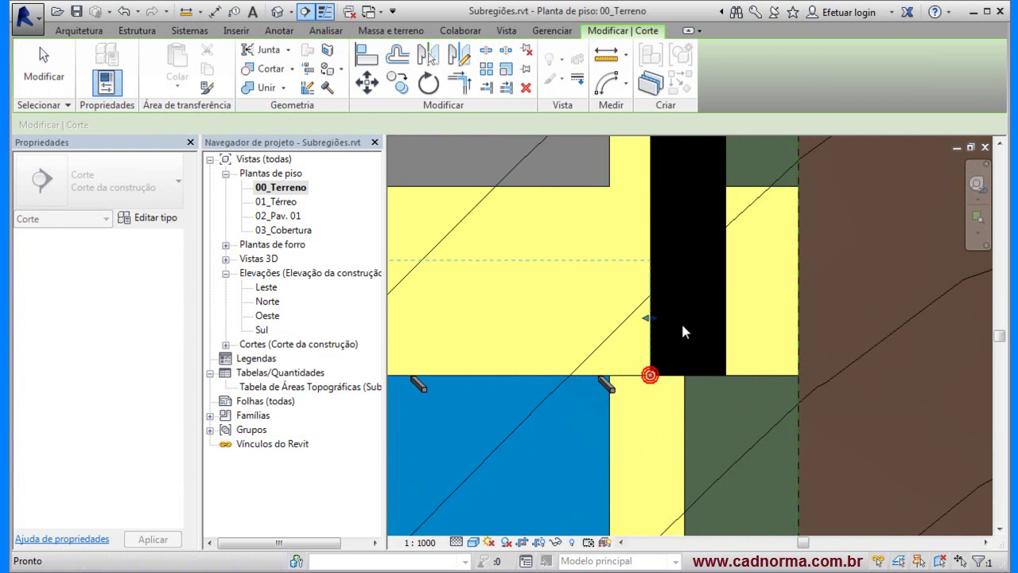
click(226, 345)
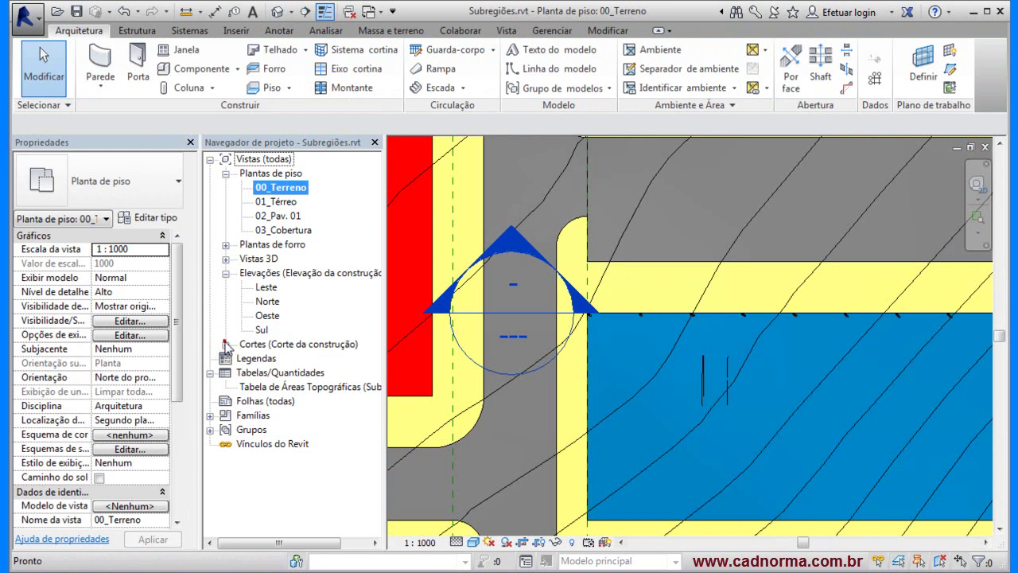
click(226, 346)
click(272, 358)
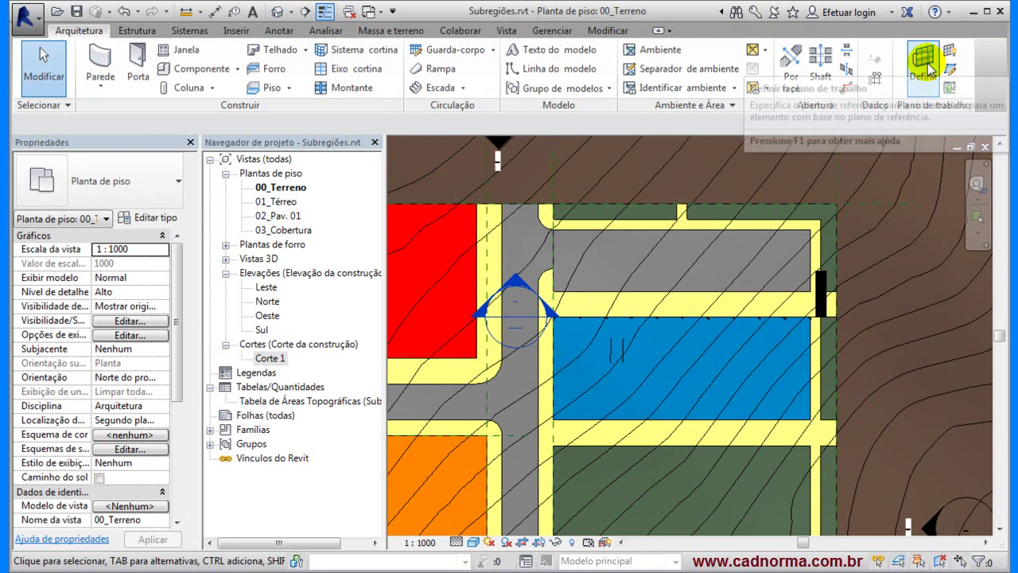
Set the reference plane cerca_norte as the work plane and open the section view Corte 1 to inspect it.
click(919, 66)
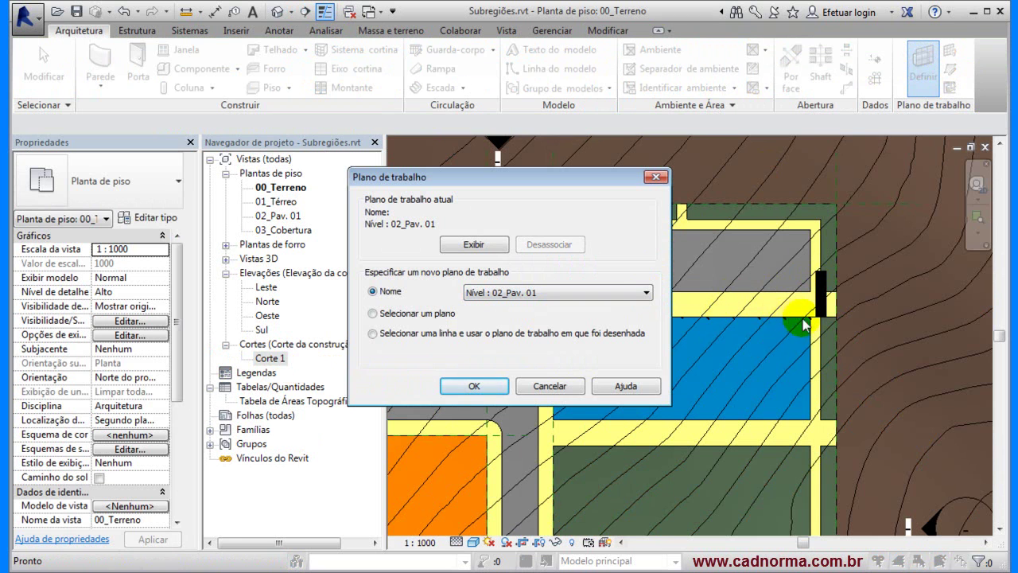
click(374, 314)
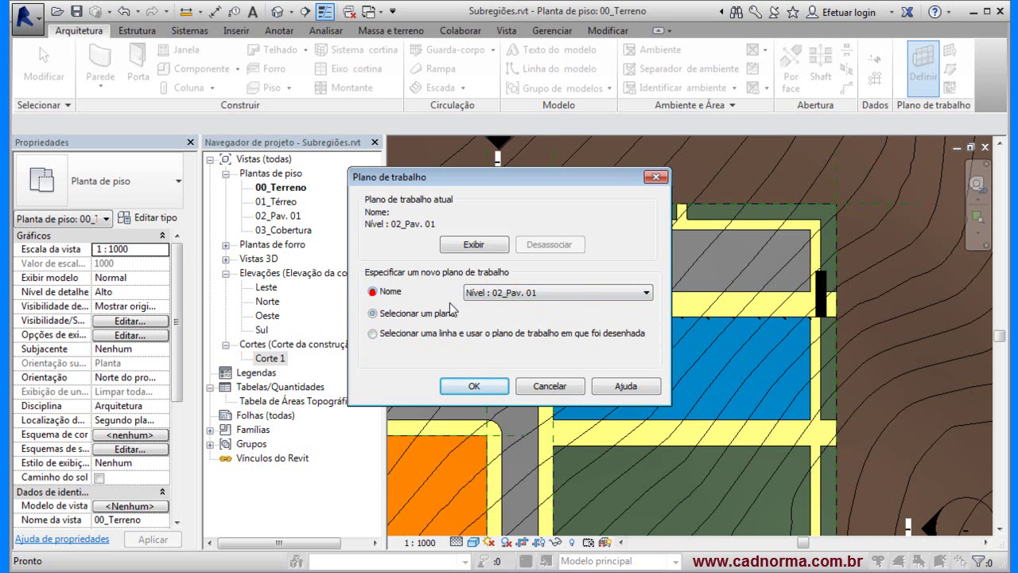
click(642, 293)
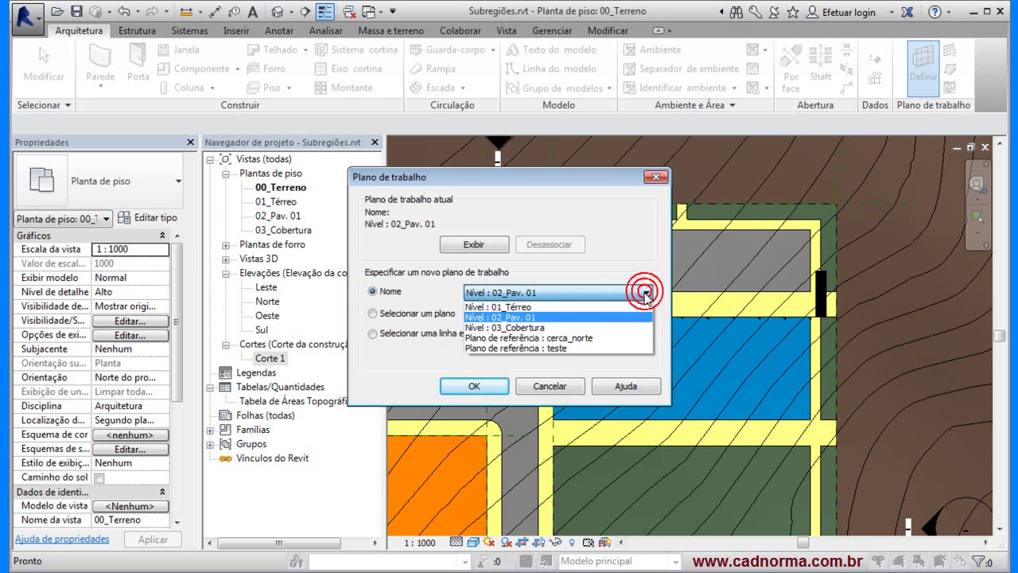
click(574, 337)
click(474, 386)
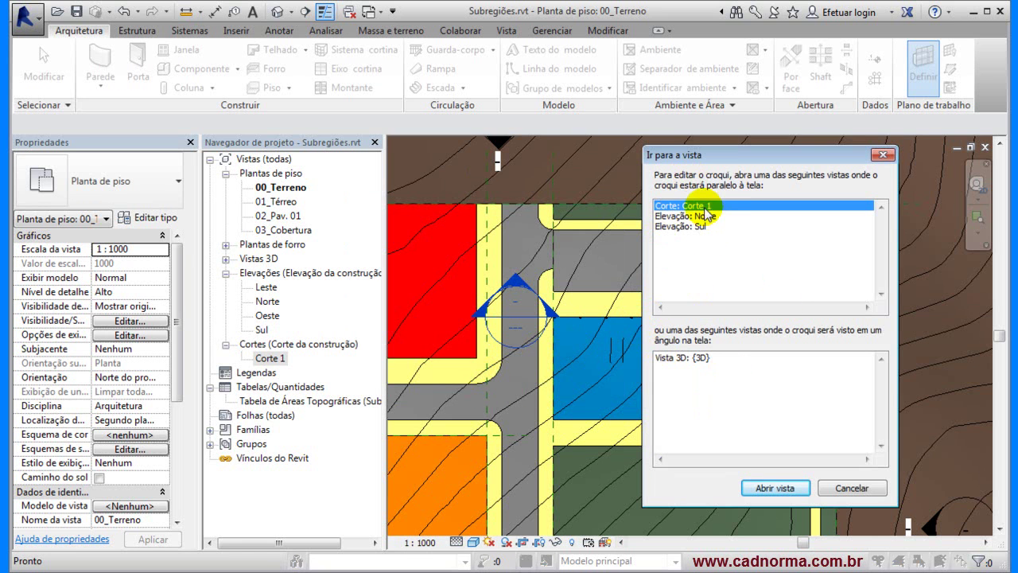
click(774, 488)
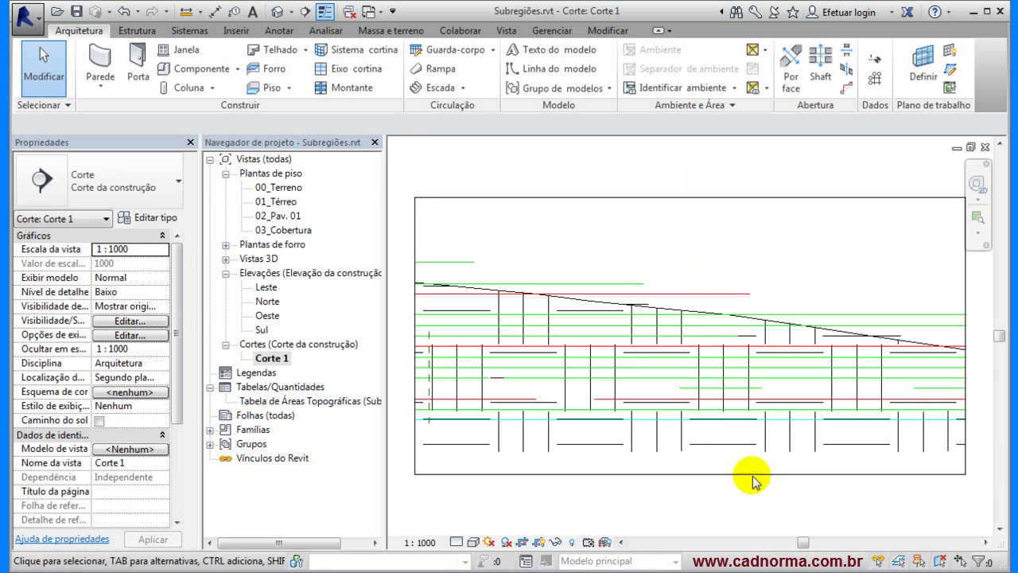
scroll(788, 293, up, 3)
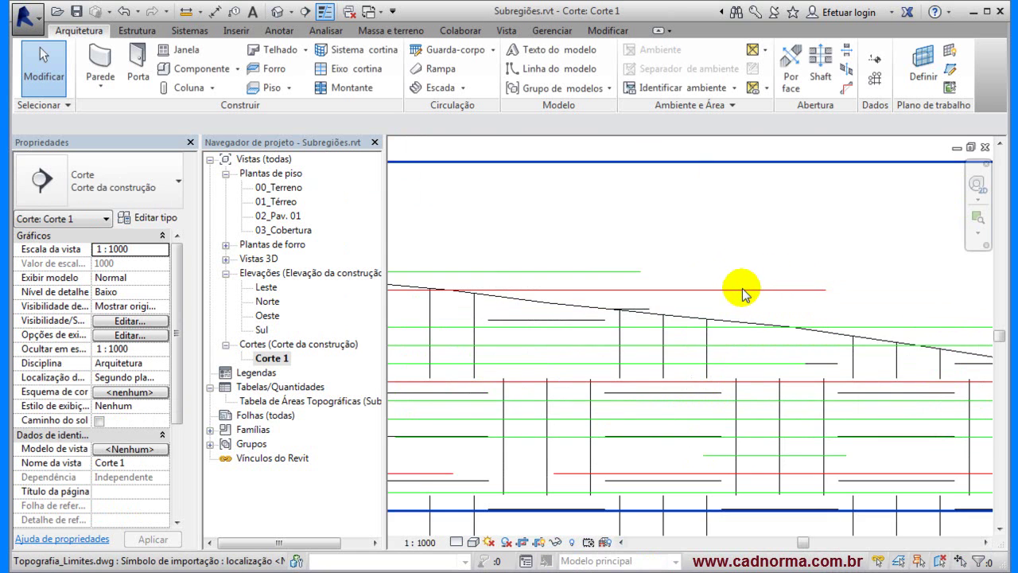
scroll(751, 293, down, 3)
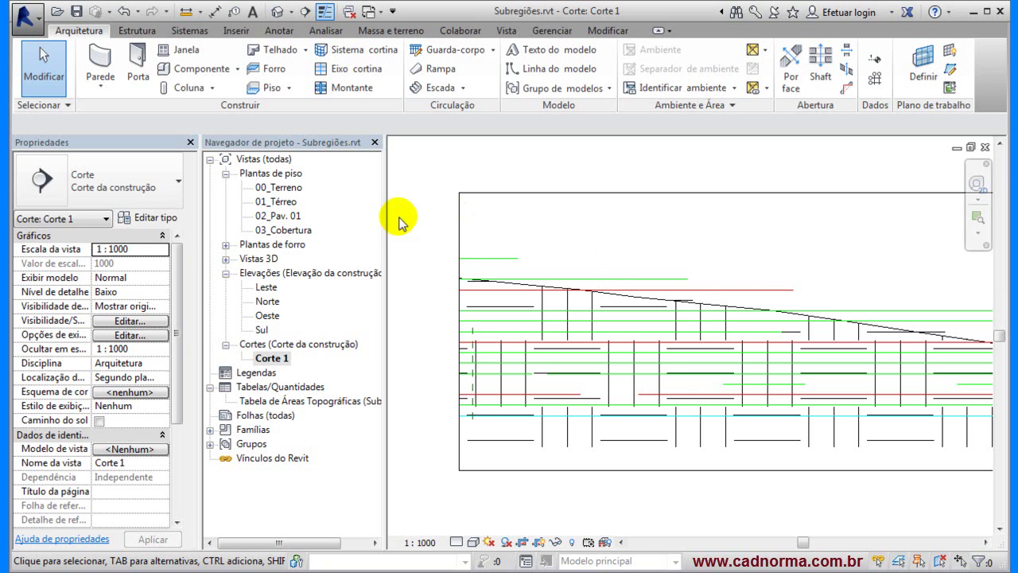
Return to the 00_Terreno floor plan and shift the Corte 1 section line slightly south, inside the blue lot's north edge.
double_click(280, 187)
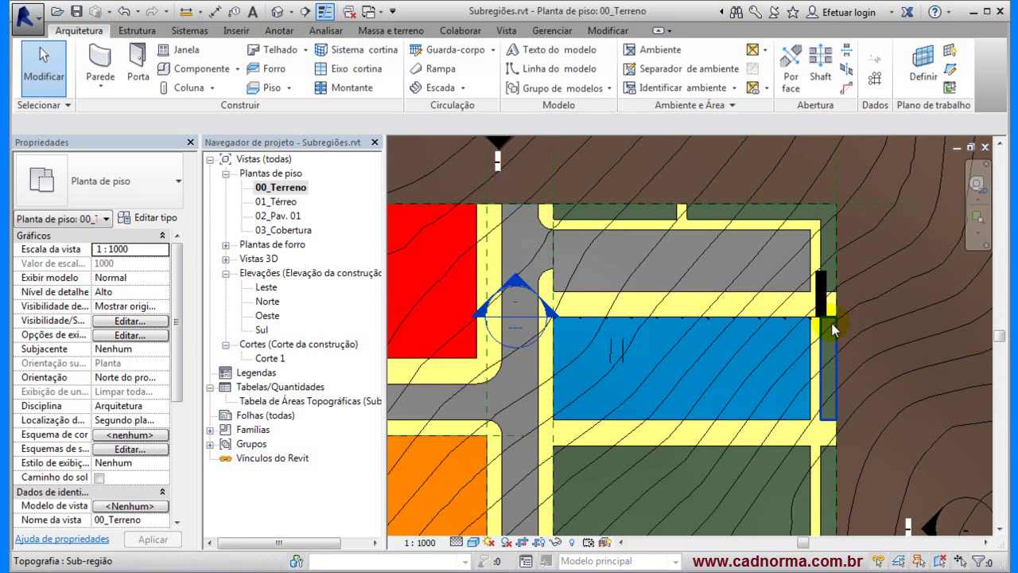
scroll(574, 318, up, 3)
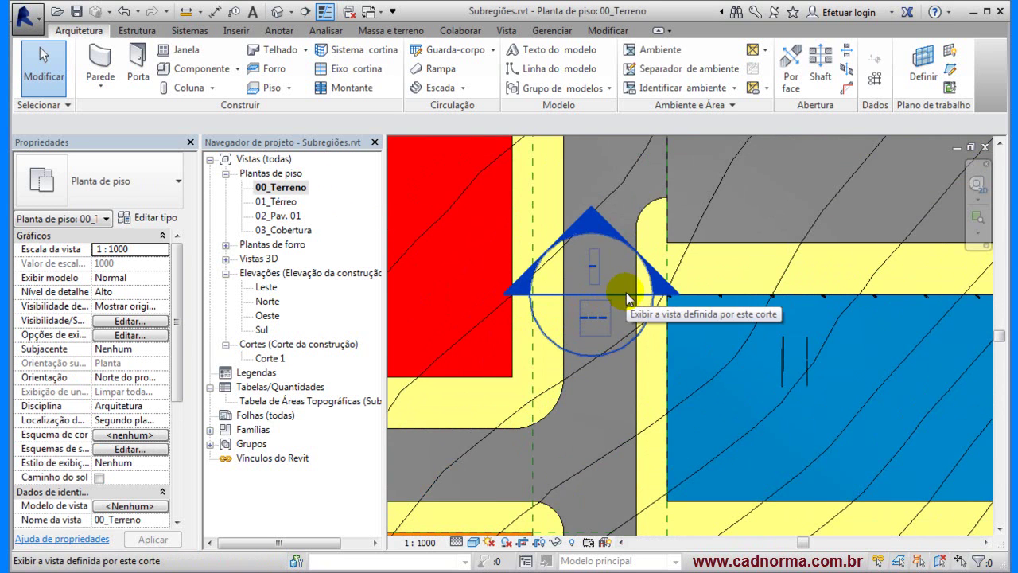
click(701, 293)
key(Escape)
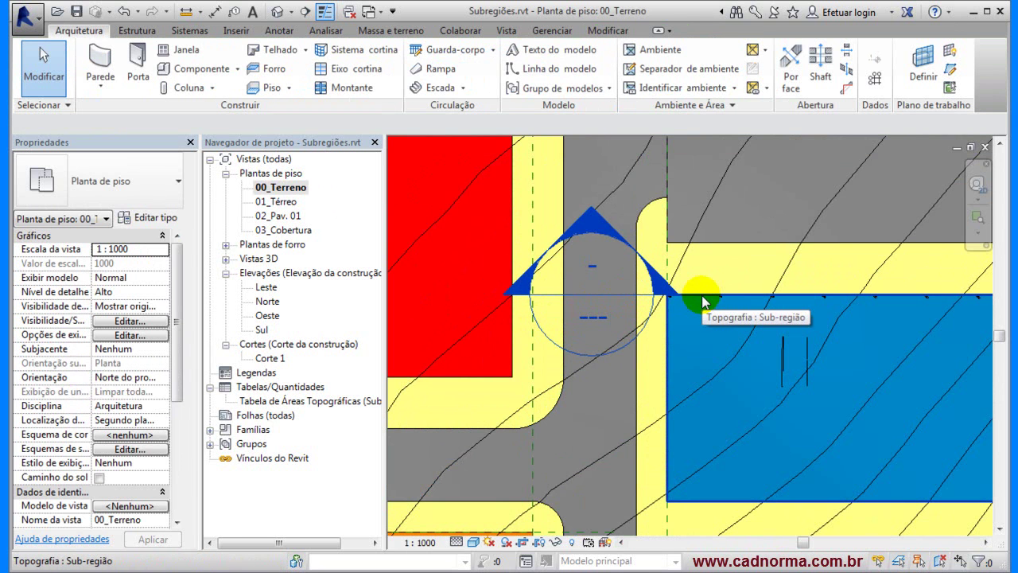
key(Tab)
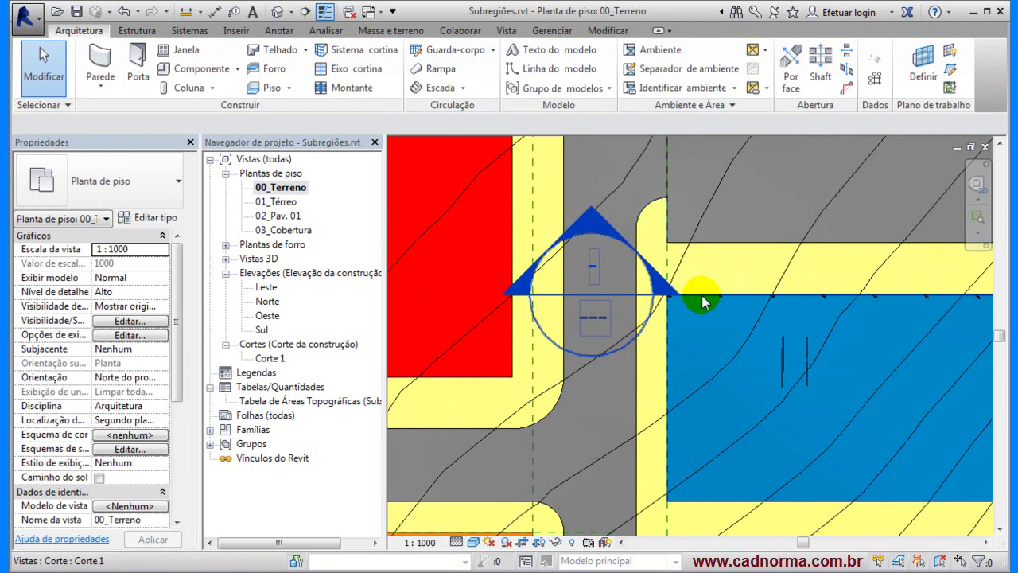
click(703, 299)
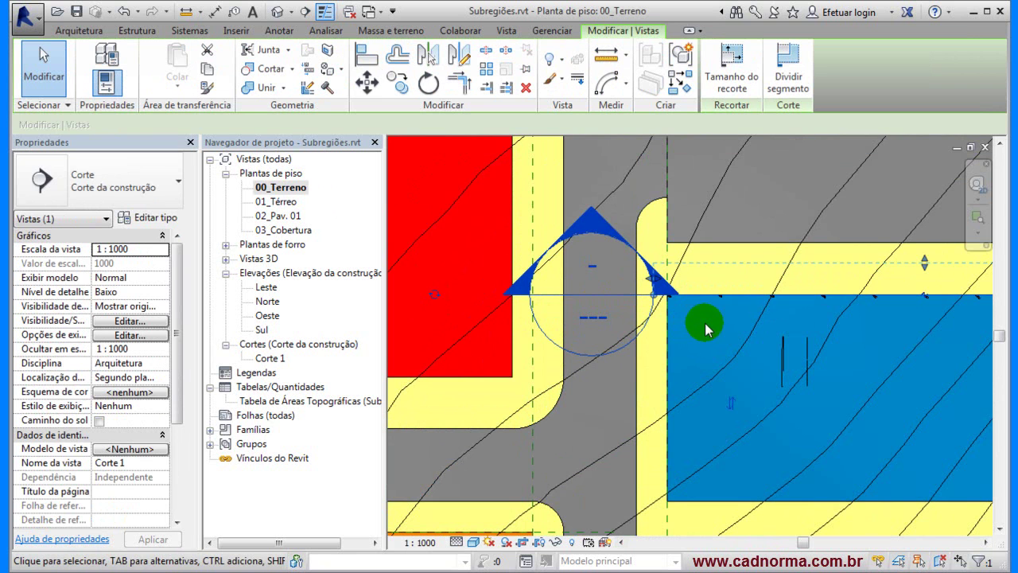
key(Down)
key(Down)
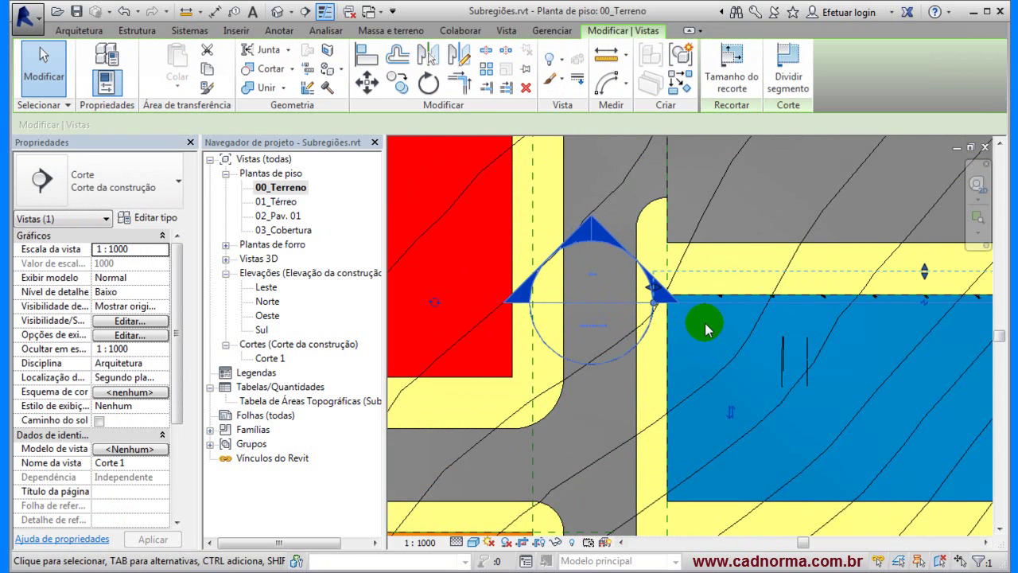
key(Escape)
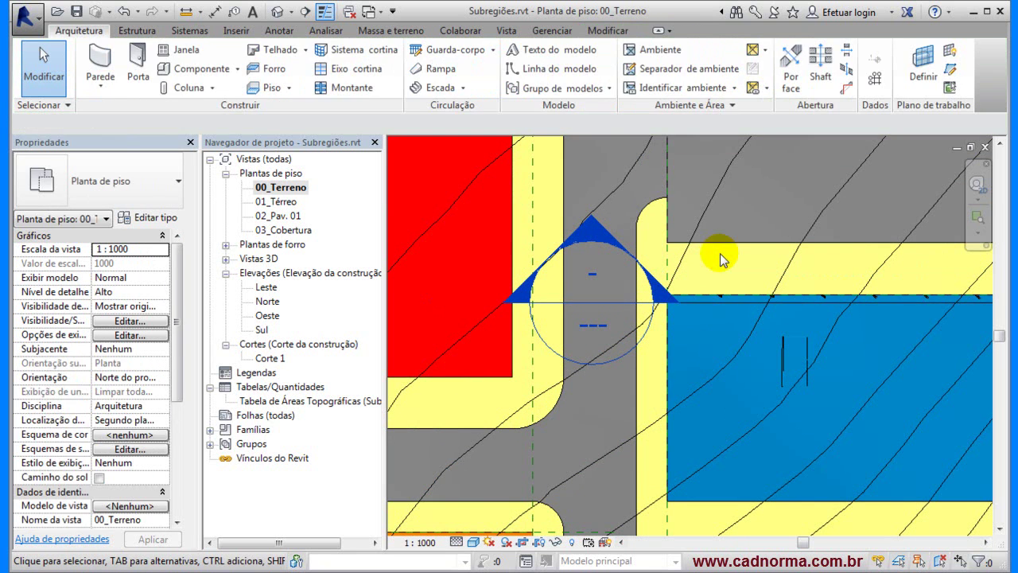
Choose the reference plane cerca_norte as the work plane again and go to the Corte 1 section view.
click(923, 68)
click(646, 295)
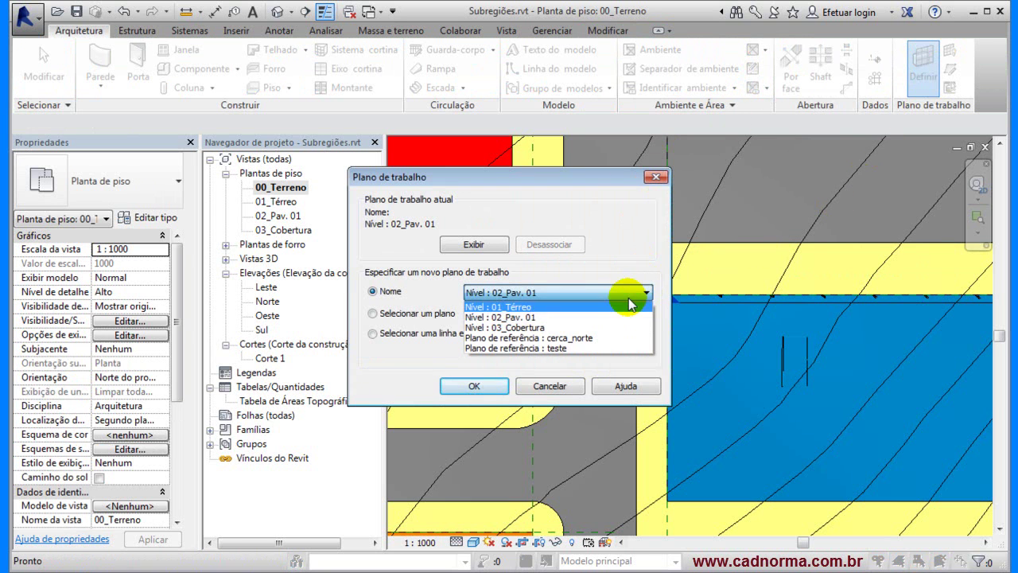
click(560, 337)
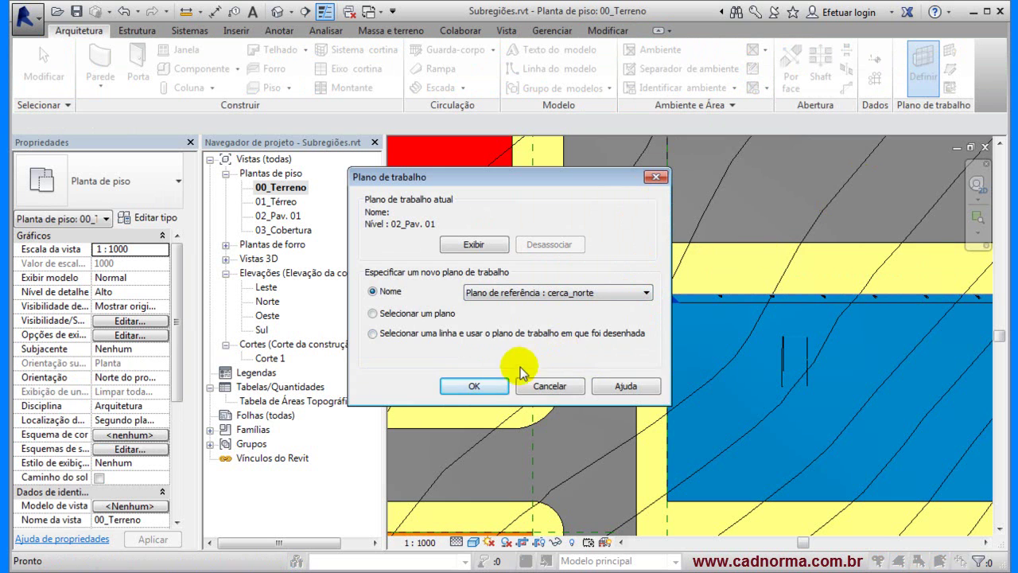
click(476, 385)
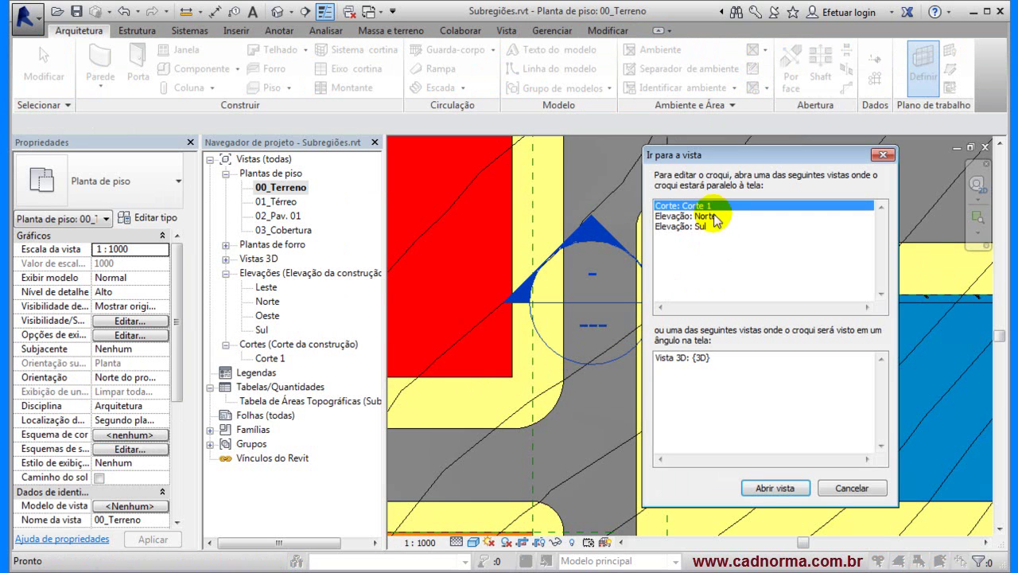
click(773, 488)
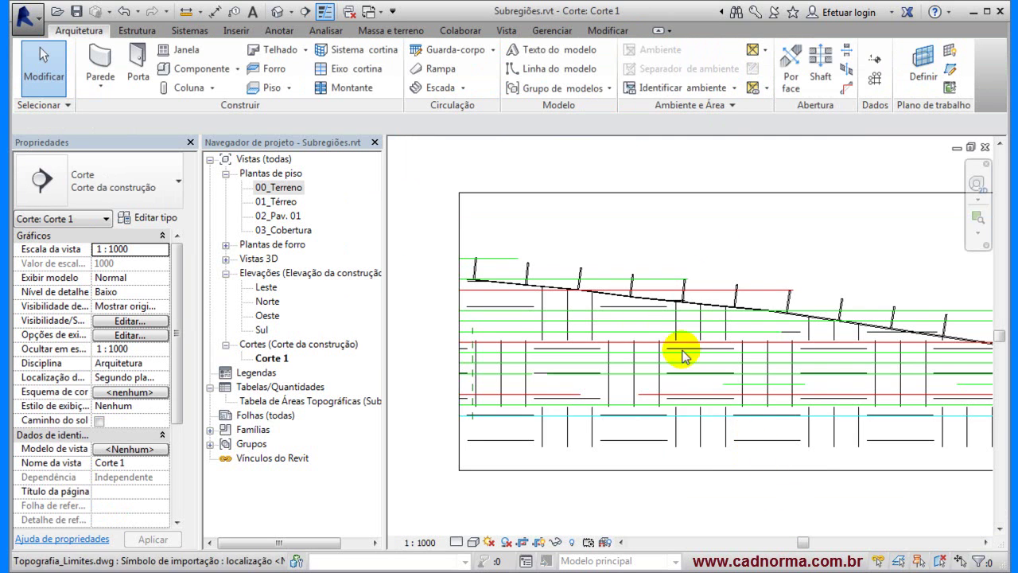
Examine in the section how the fence posts meet the sloping terrain along the lot's north edge.
scroll(711, 285, up, 2)
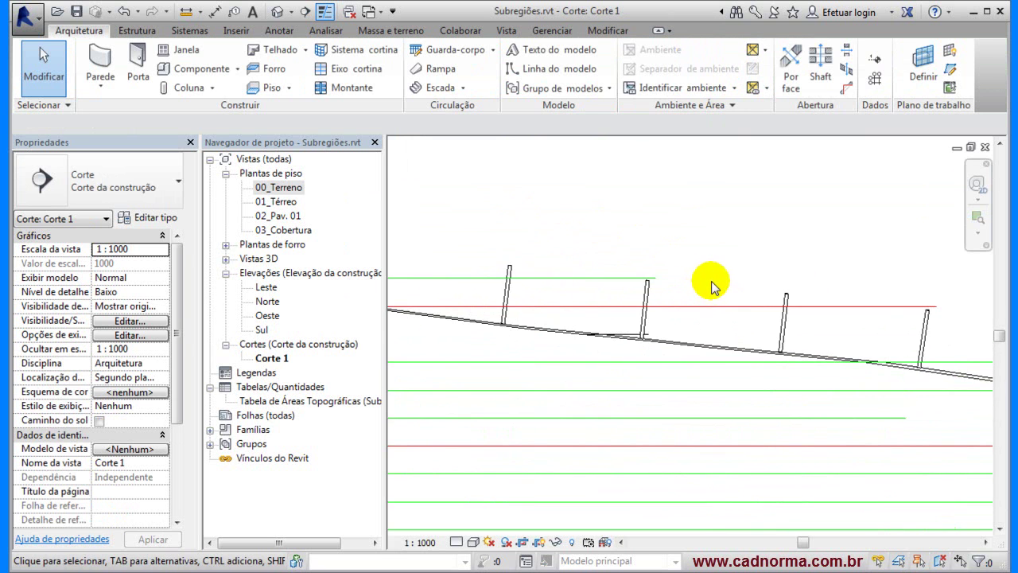
scroll(711, 284, up, 2)
scroll(747, 266, down, 3)
middle_drag(746, 267, 537, 236)
scroll(756, 307, up, 3)
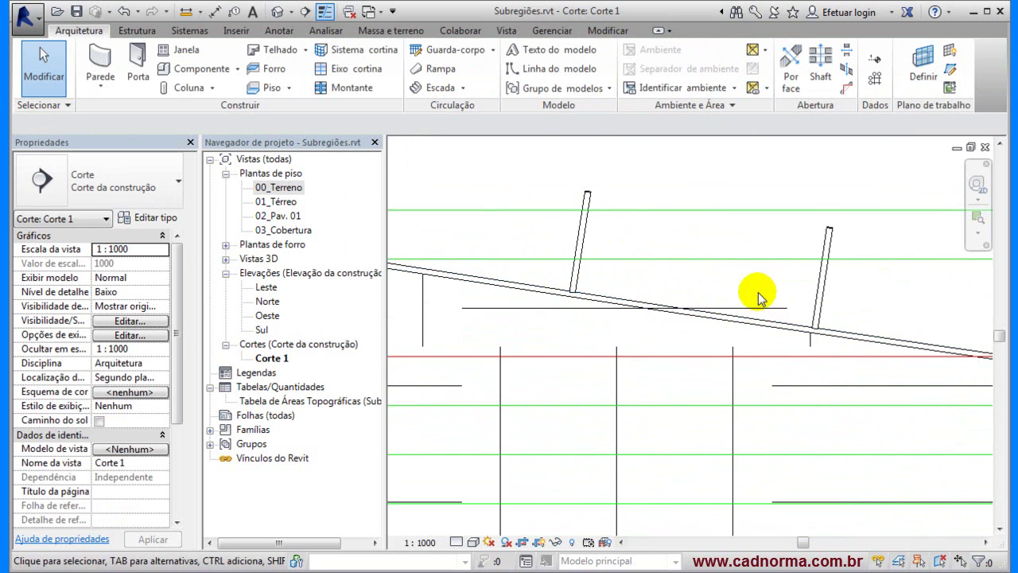
scroll(819, 295, down, 4)
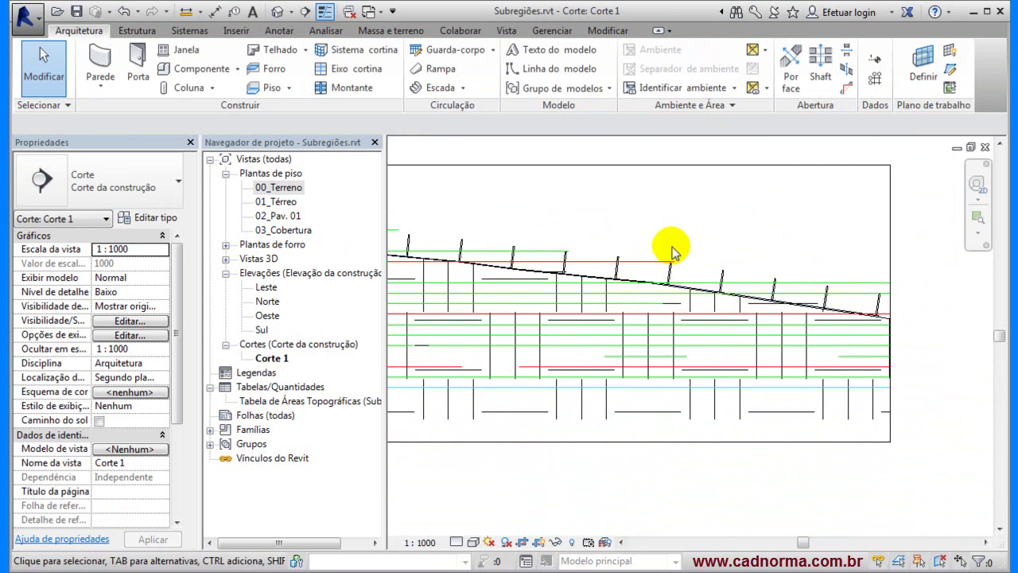
middle_drag(704, 248, 849, 277)
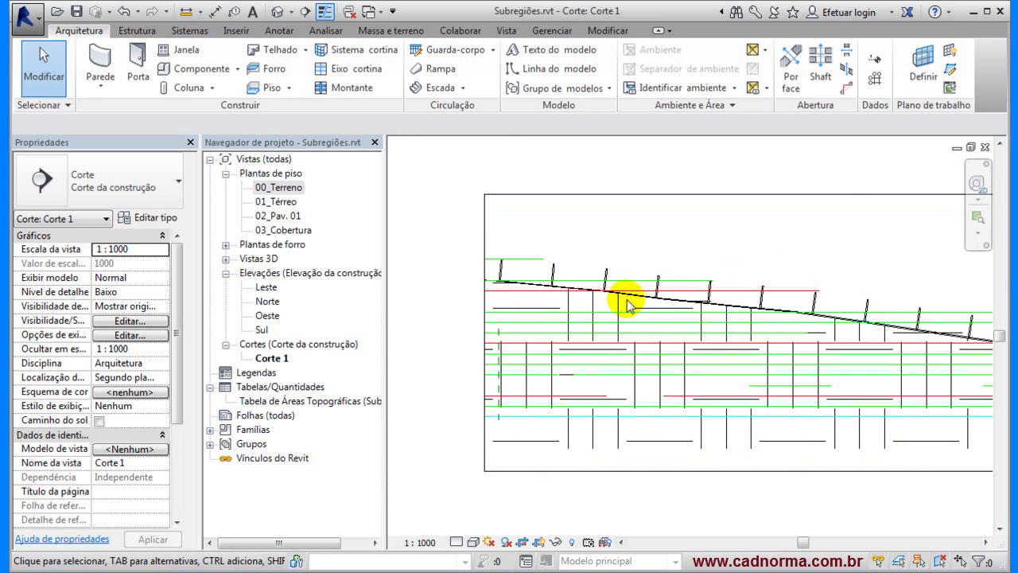
scroll(620, 292, up, 3)
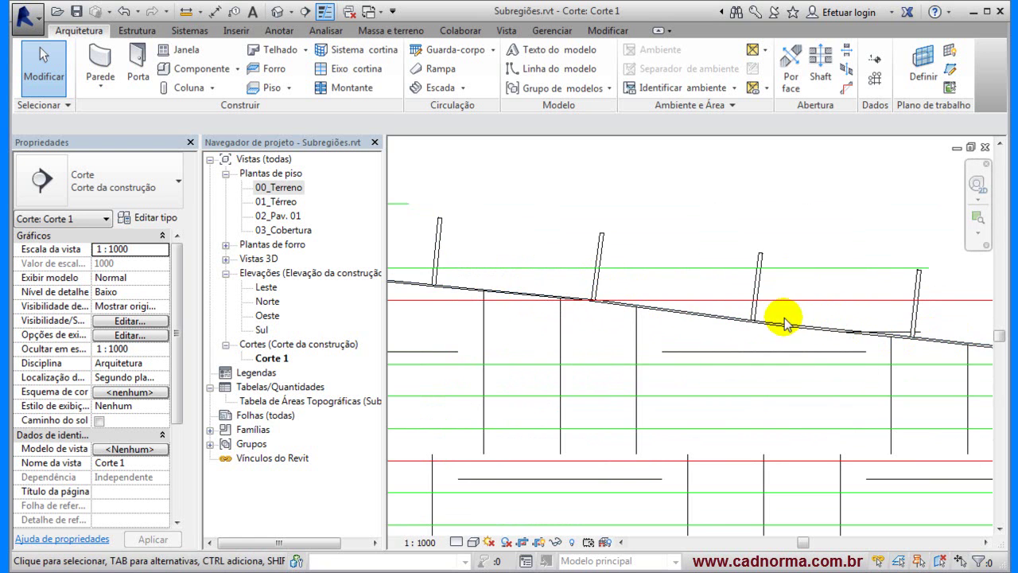
scroll(790, 323, up, 6)
scroll(727, 333, down, 3)
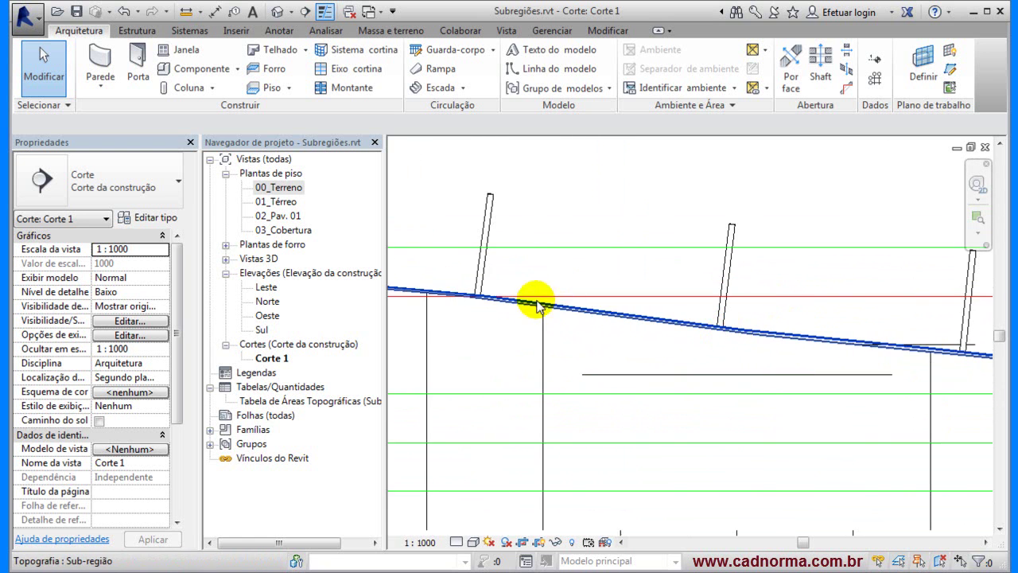
scroll(494, 294, up, 10)
scroll(770, 334, down, 11)
scroll(806, 337, up, 5)
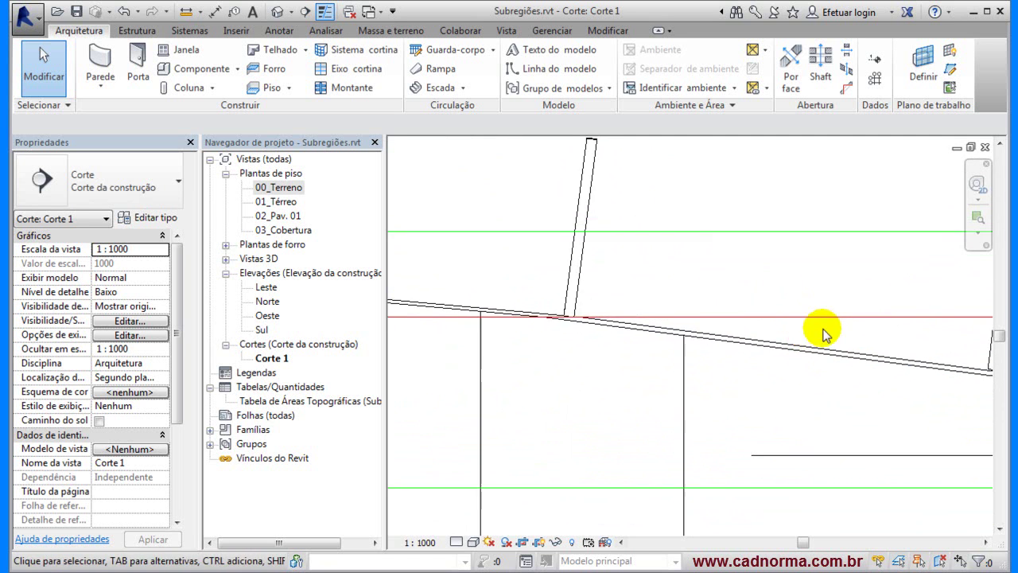
Temporarily hide the imported Topografia_Limites.dwg in the Corte 1 section so only the terrain and fence posts show.
scroll(806, 337, down, 10)
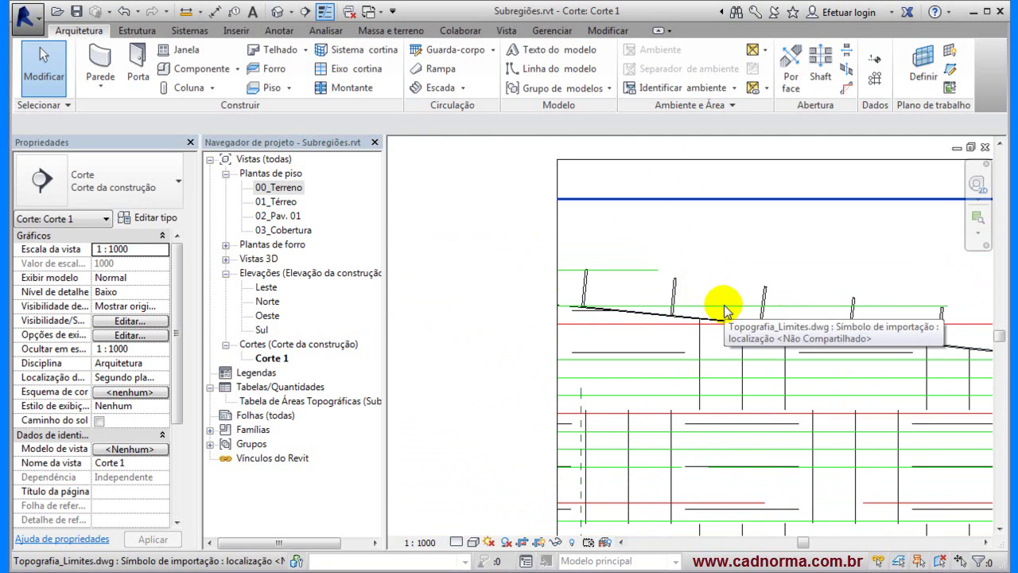
click(725, 311)
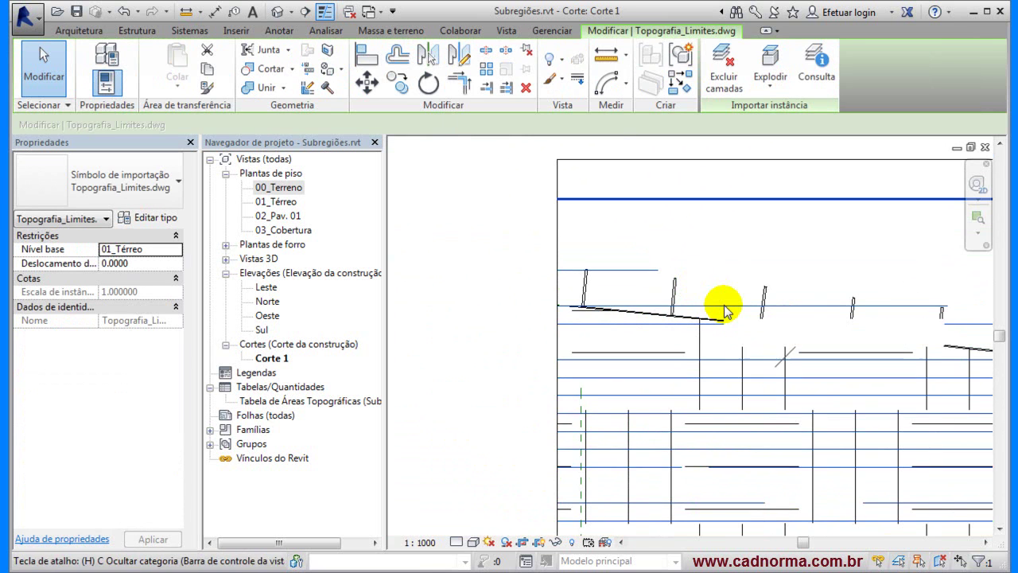
key(h)
key(h)
scroll(742, 251, down, 3)
middle_drag(746, 257, 624, 295)
scroll(677, 325, up, 5)
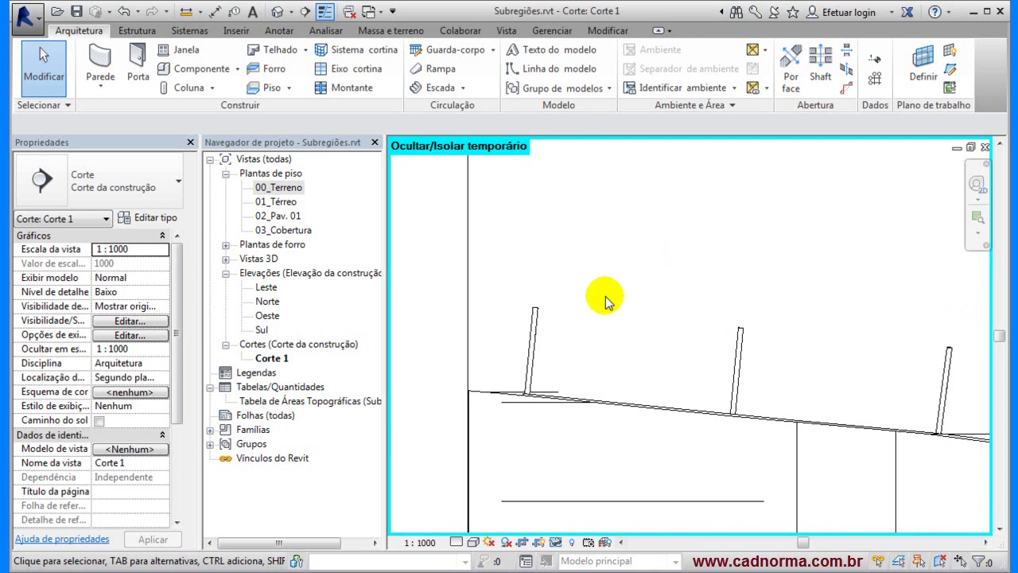
click(554, 72)
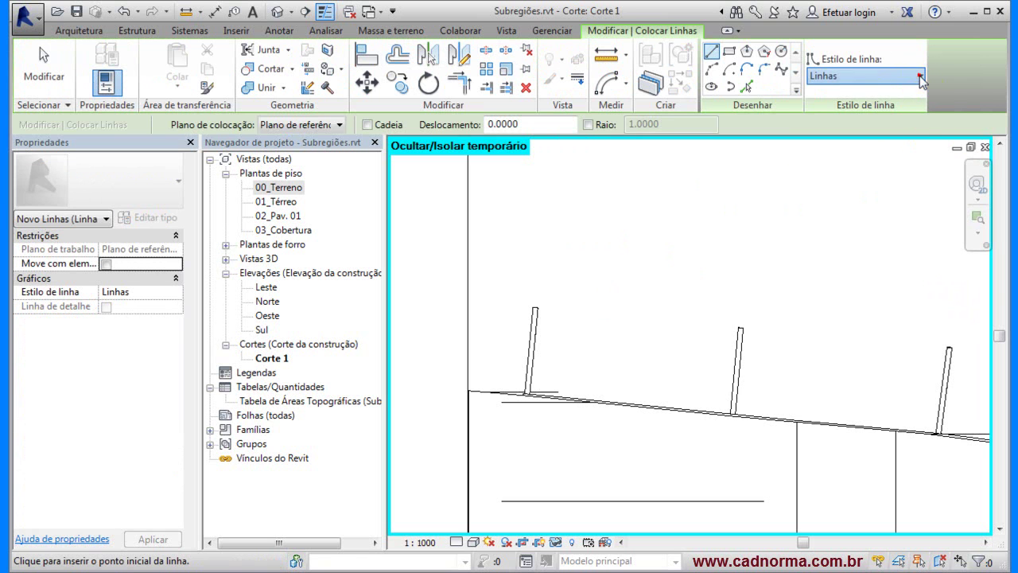
click(921, 77)
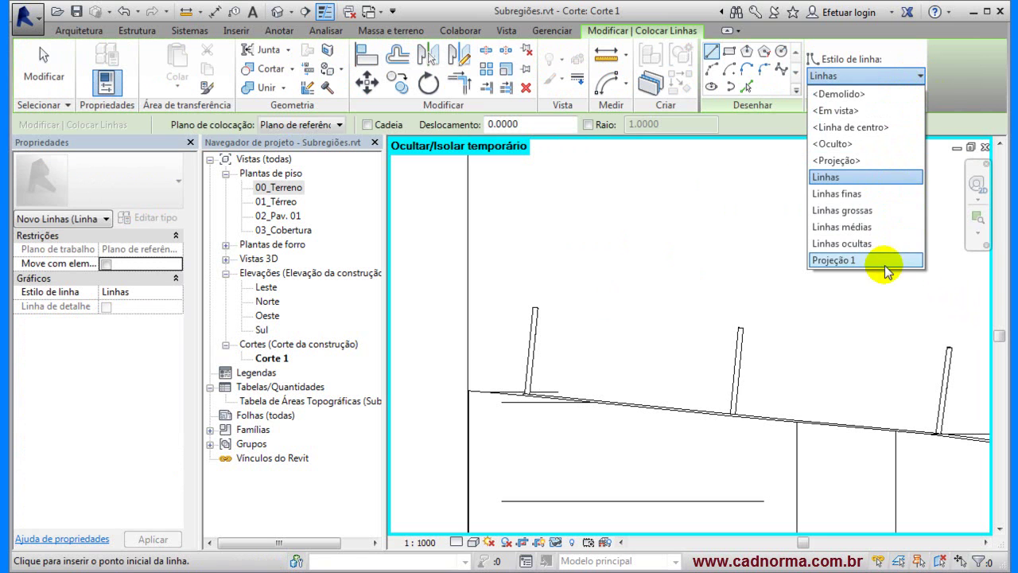
click(920, 77)
key(Escape)
key(Escape)
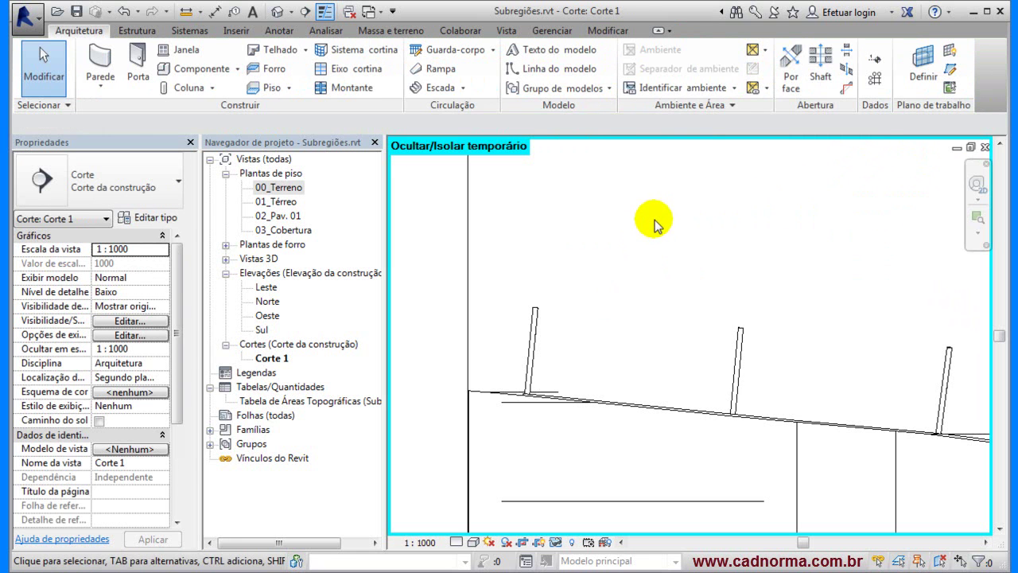
Copy one wire group of the fence from the Projeto_Modelo 3D view and return to the Subregiões project.
key(ctrl+Tab)
key(ctrl+Tab)
key(ctrl+Tab)
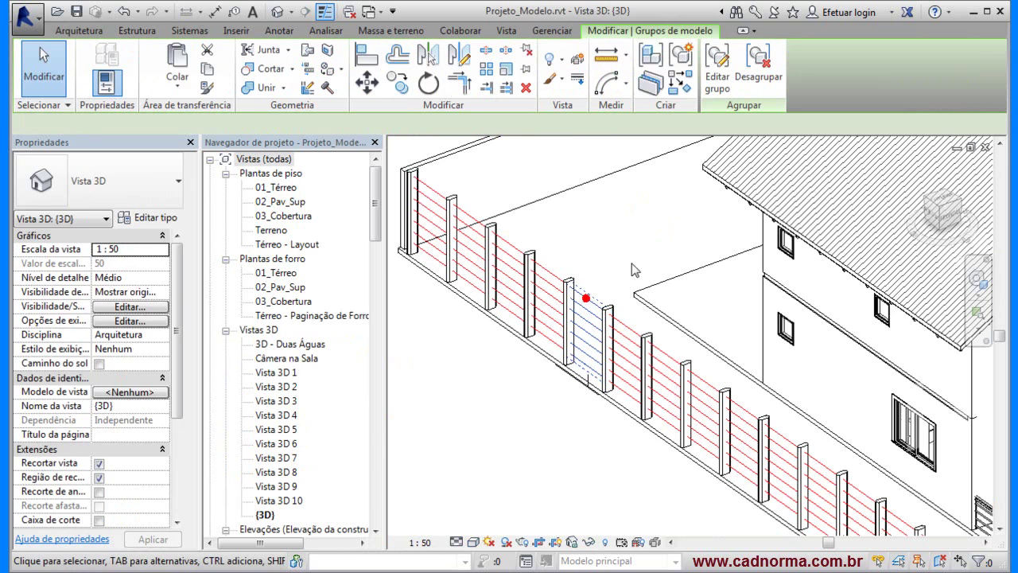
click(630, 262)
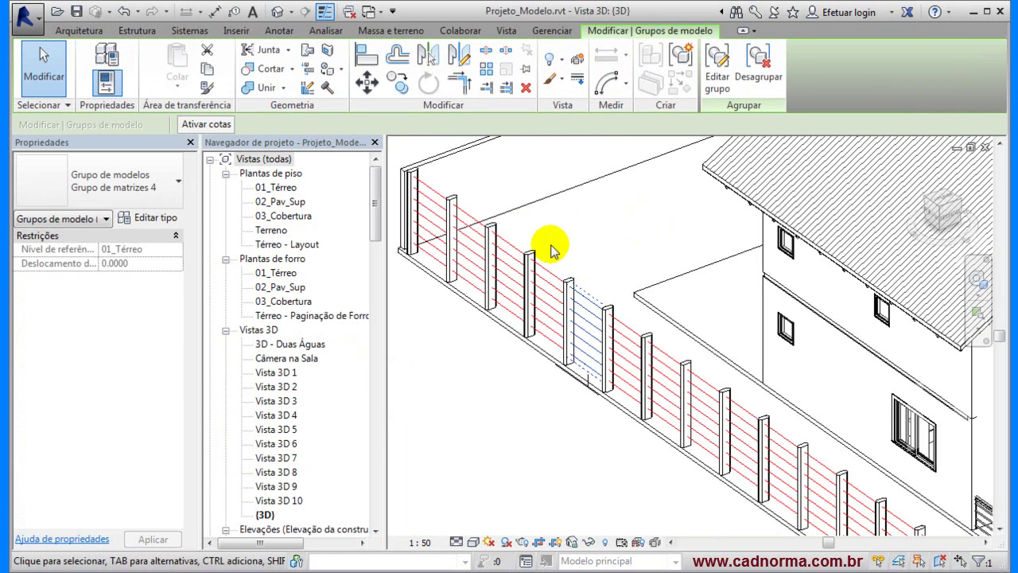
key(ctrl+Tab)
key(ctrl+Tab)
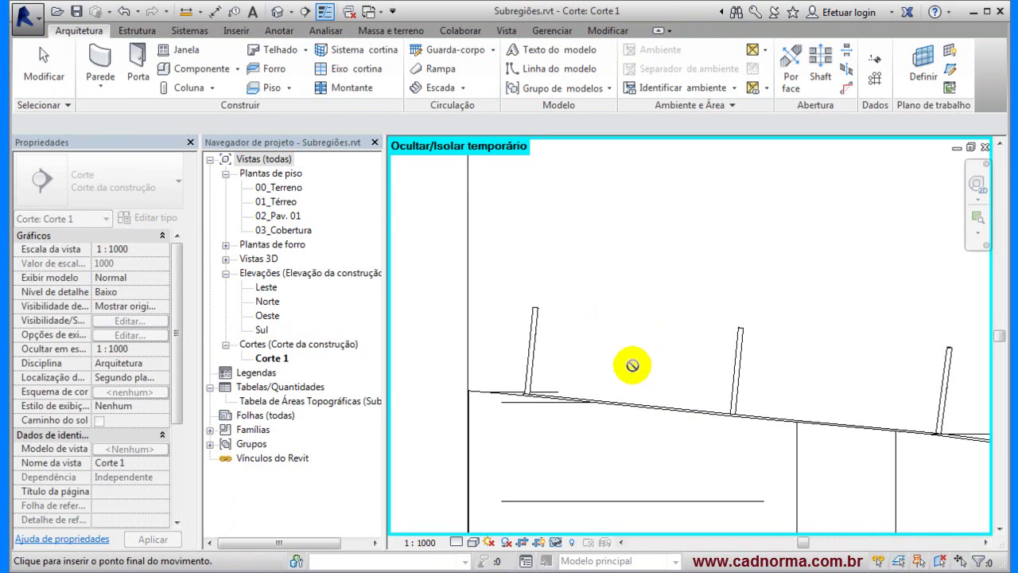
Paste the copied wire group inside the blue lot on the 00_Terreno floor plan, accepting the project's own duplicate types.
double_click(285, 188)
scroll(772, 284, down, 5)
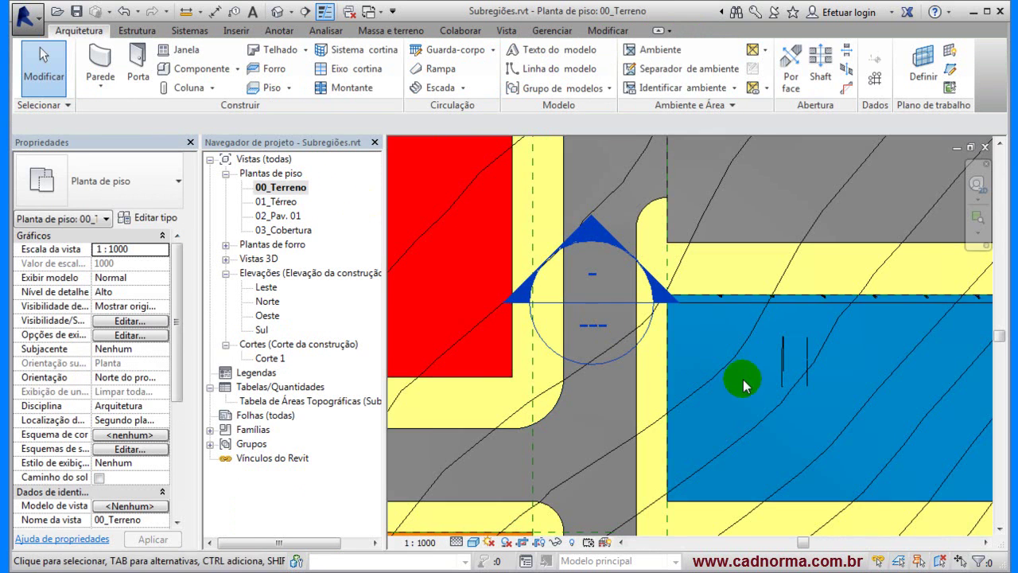
scroll(712, 334, up, 3)
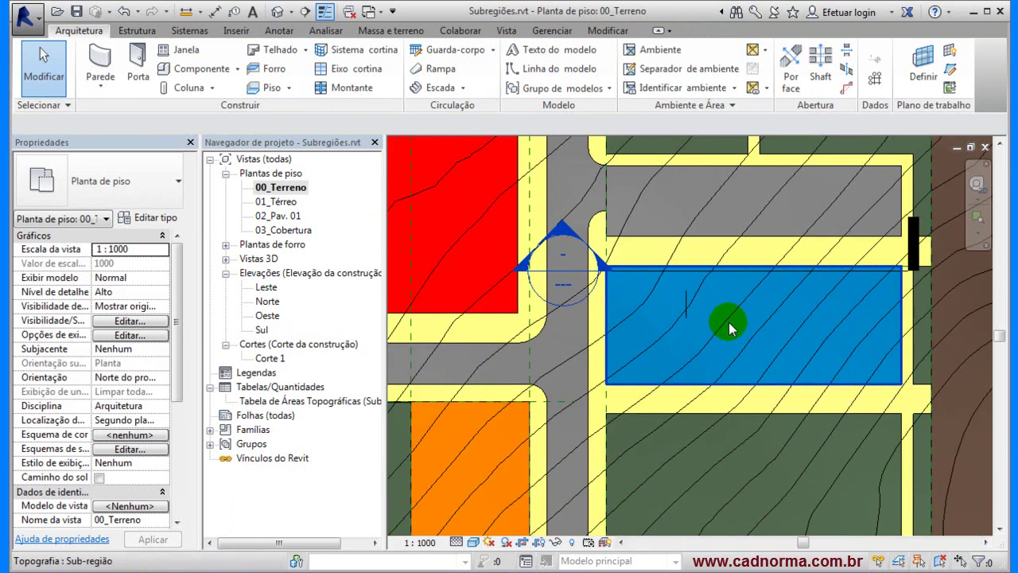
key(ctrl+v)
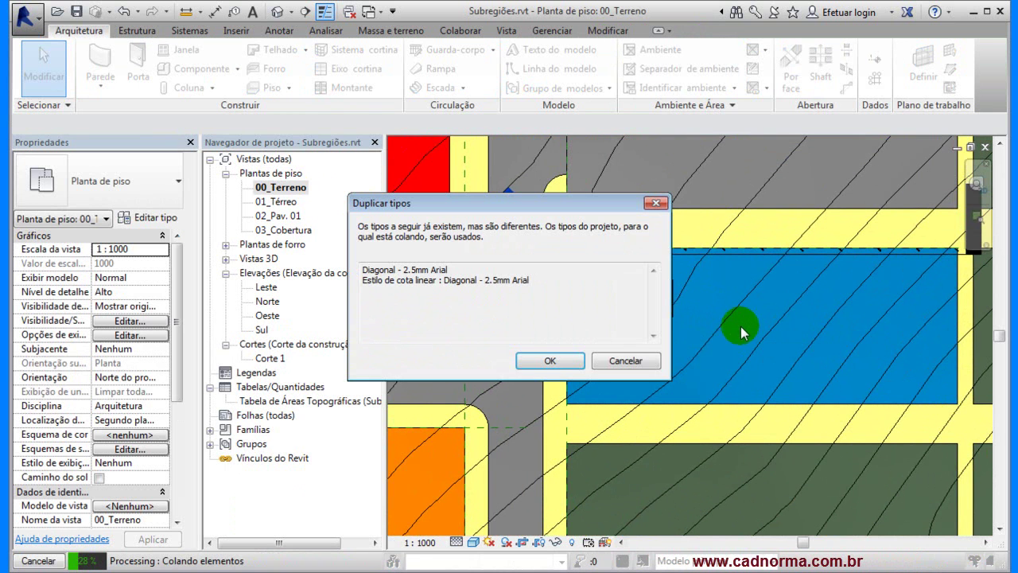
click(572, 366)
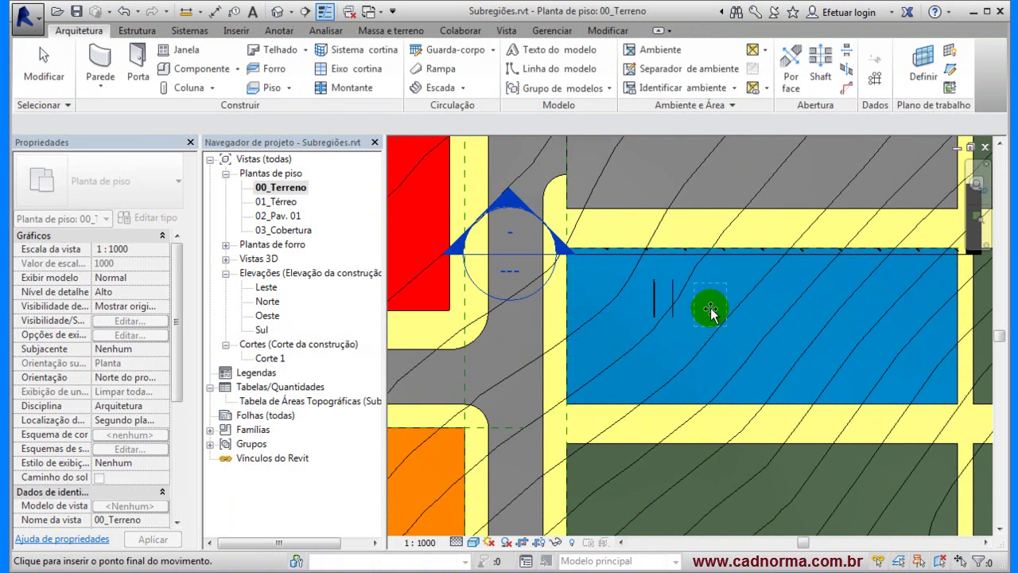
click(711, 309)
Delete the pasted wire group from the blue lot.
scroll(712, 314, up, 5)
click(677, 295)
key(Delete)
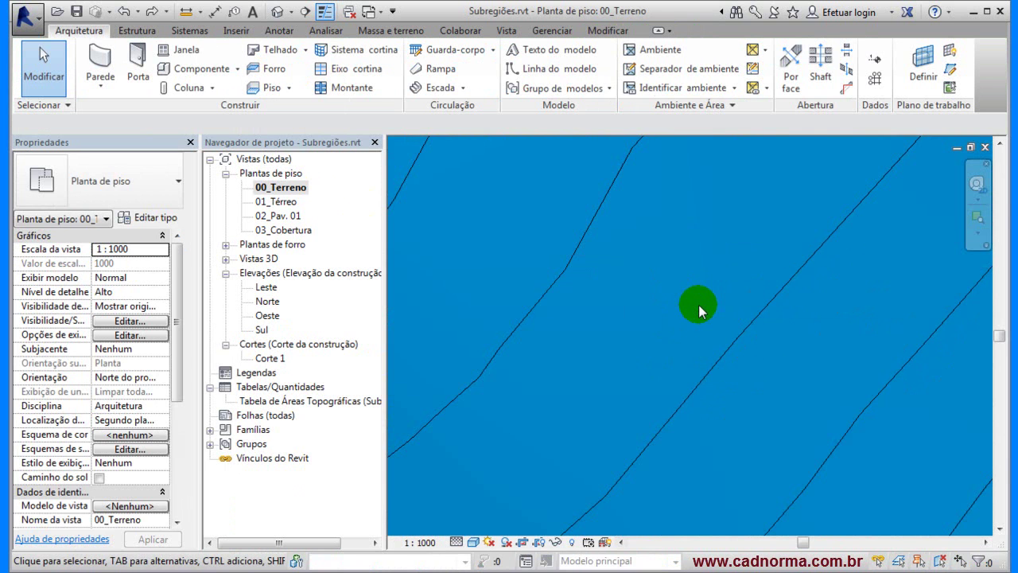
In the Corte 1 section, draw a model line in the Cerca style between the first two posts, near their tops.
key(ctrl+Tab)
scroll(653, 263, down, 2)
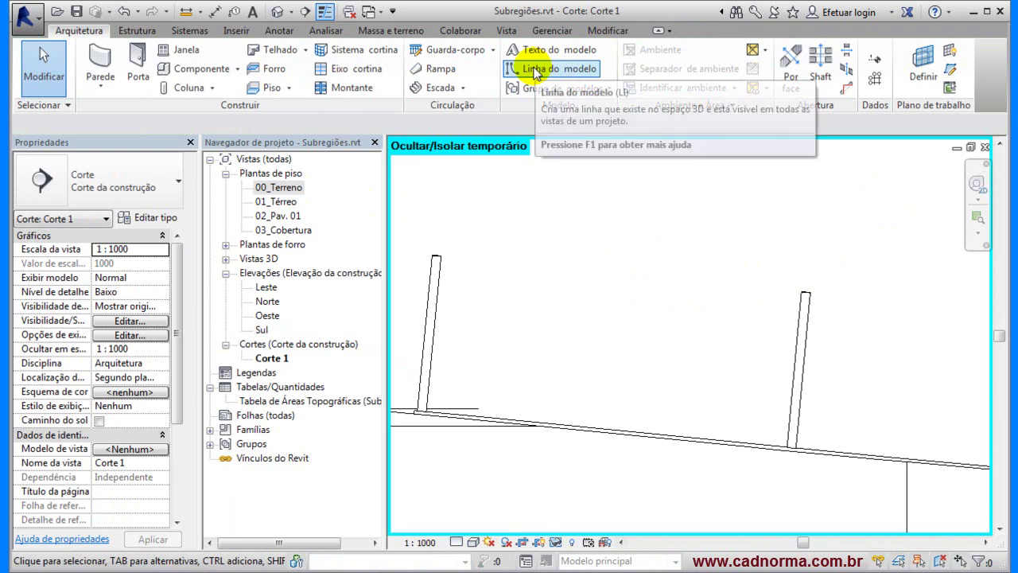
click(534, 70)
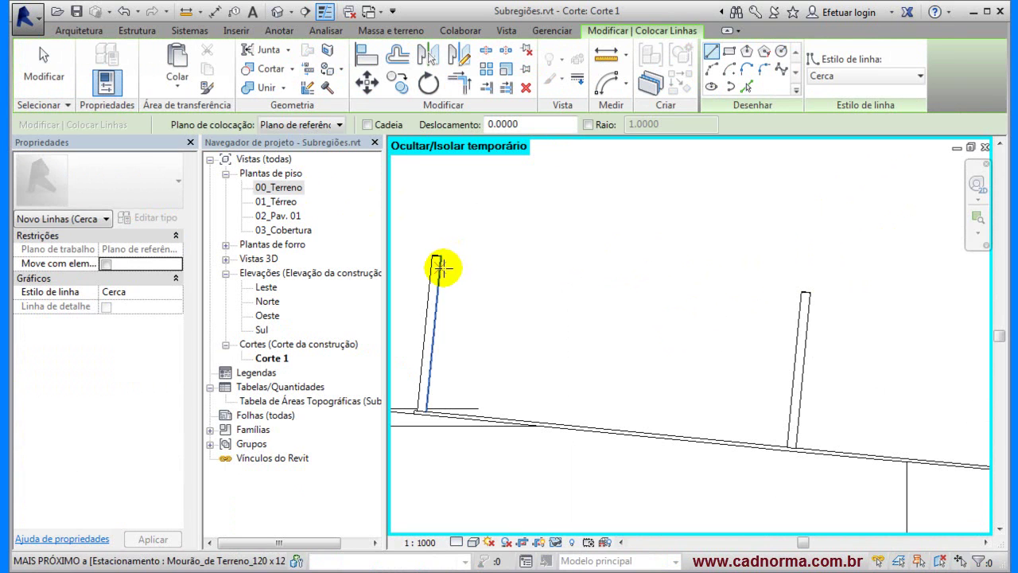
click(441, 268)
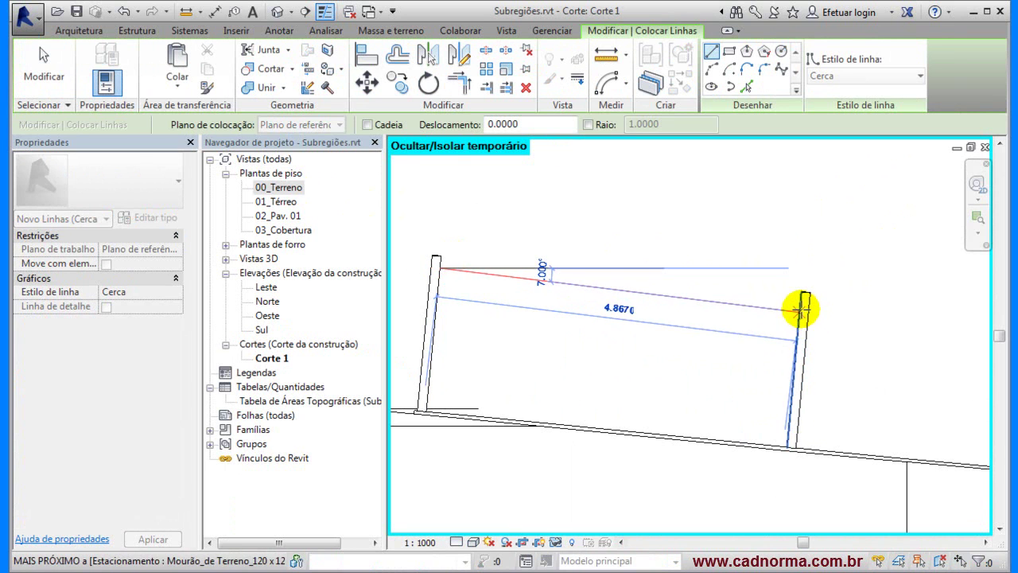
click(800, 309)
Draw a Linhas finas detail line across the wires midway between the first two posts and check the result in the default 3D view.
key(d)
key(l)
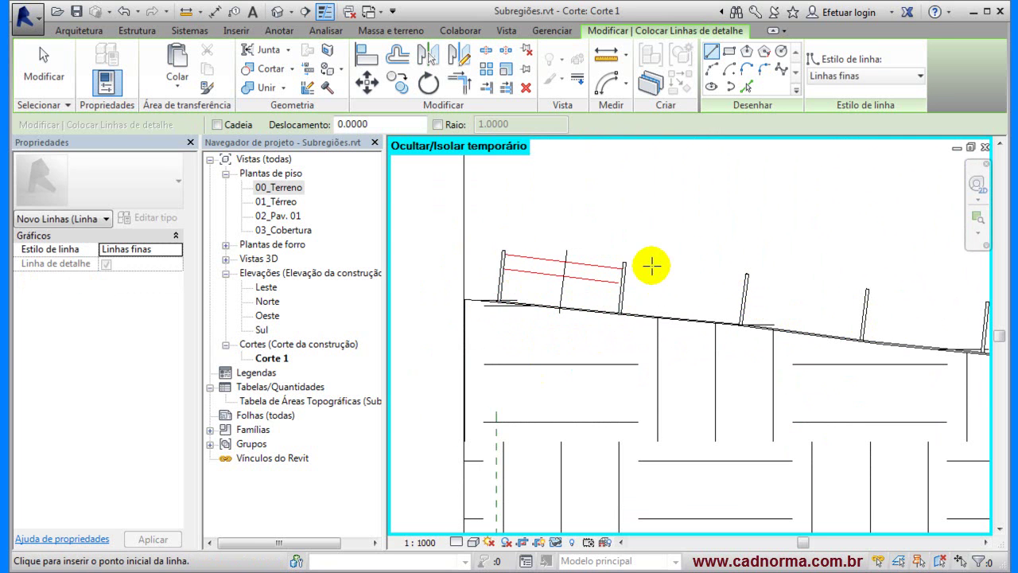
click(277, 11)
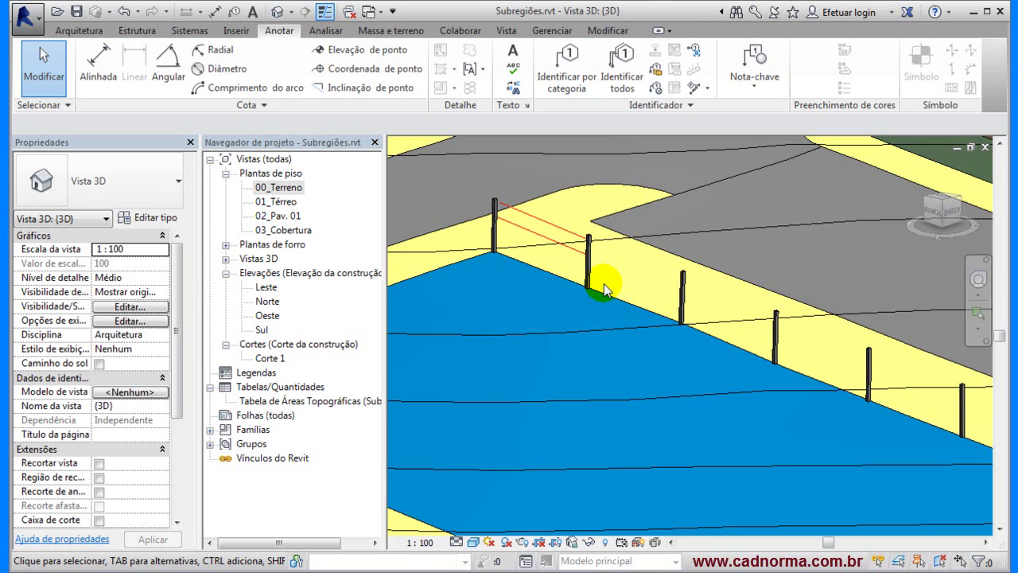
scroll(605, 291, down, 5)
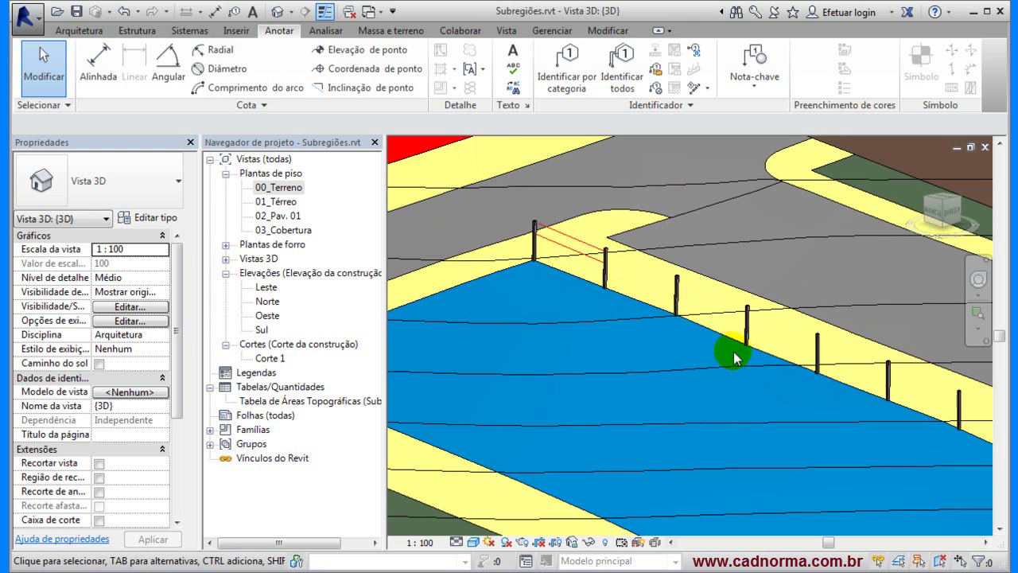